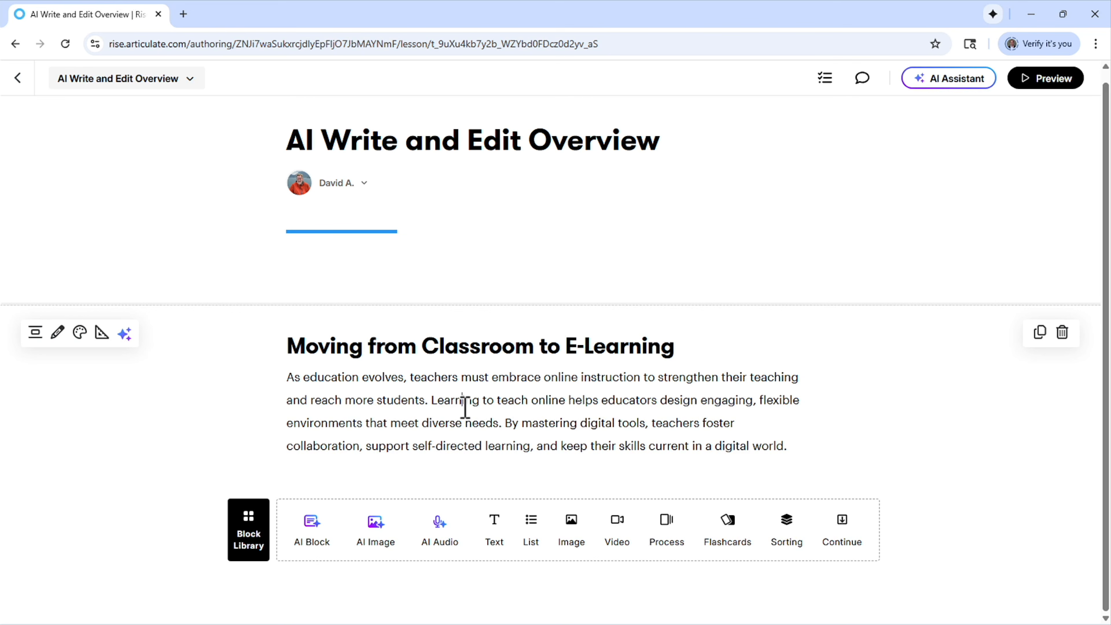
# Generate an AI rewrite of the body paragraph with its tone changed to a southwest cowboy, and discard the result
pyautogui.tripleClick(465, 407)
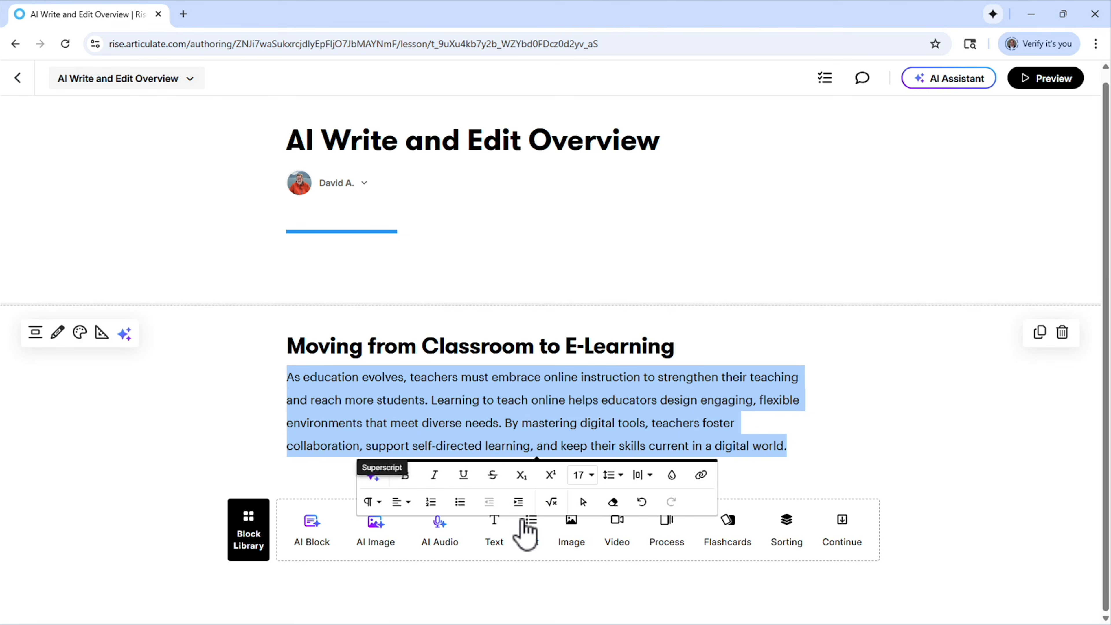
pyautogui.click(372, 475)
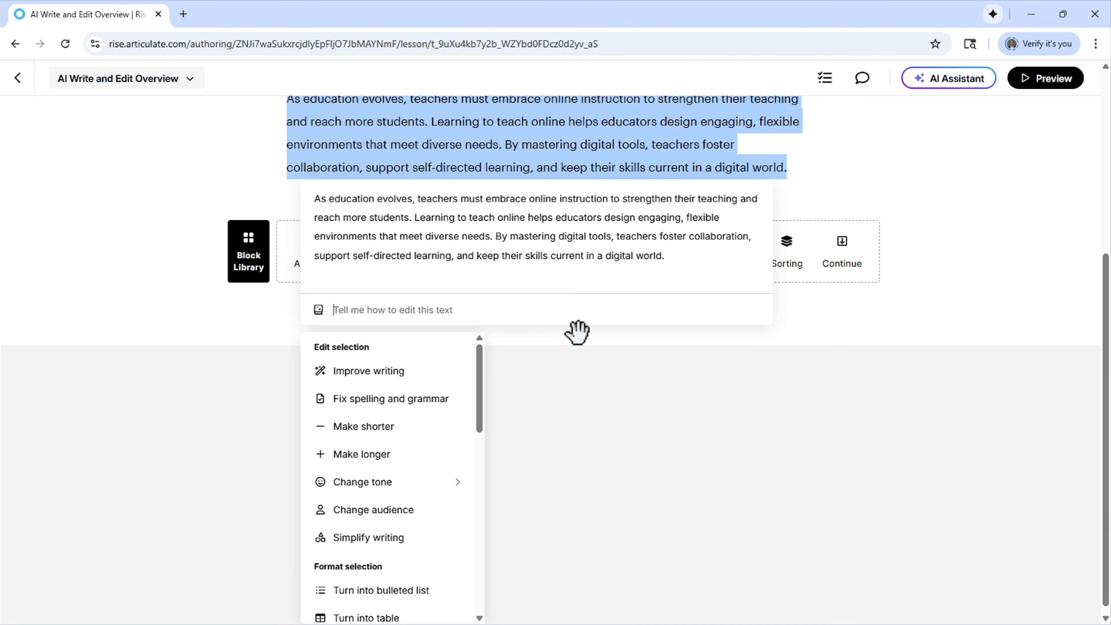
pyautogui.moveTo(531, 327); pyautogui.dragTo(790, 248)
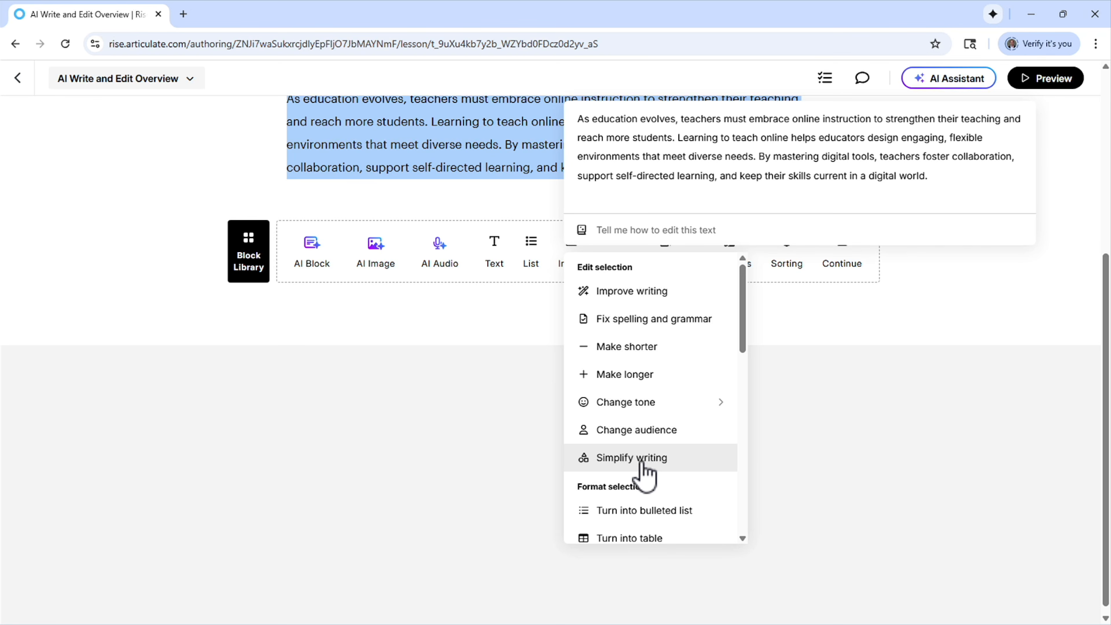
pyautogui.moveTo(653, 411)
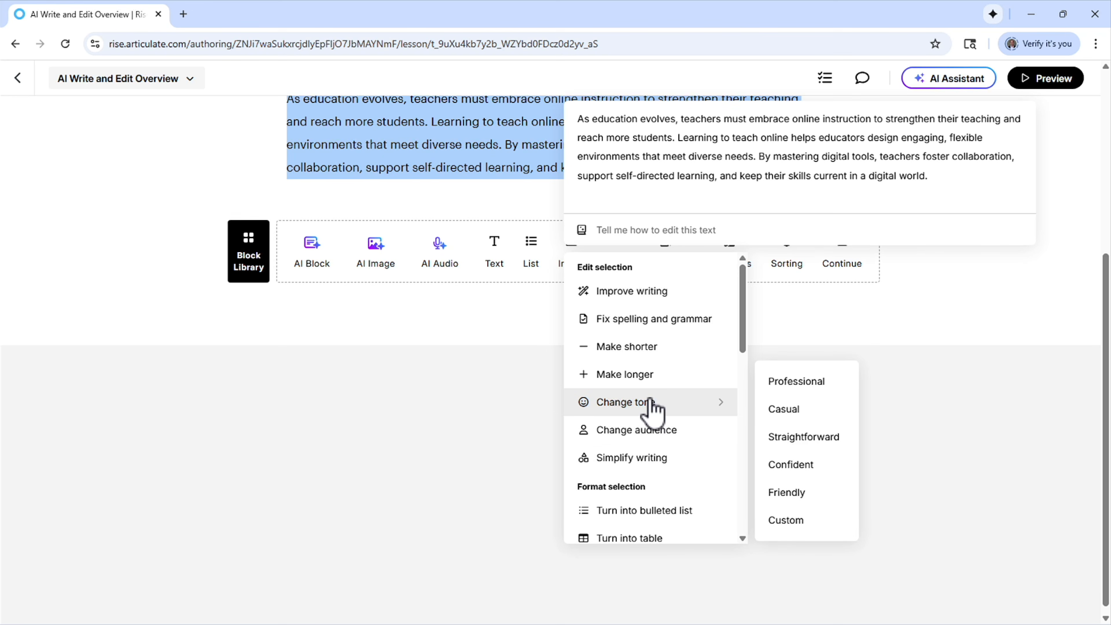
pyautogui.click(805, 530)
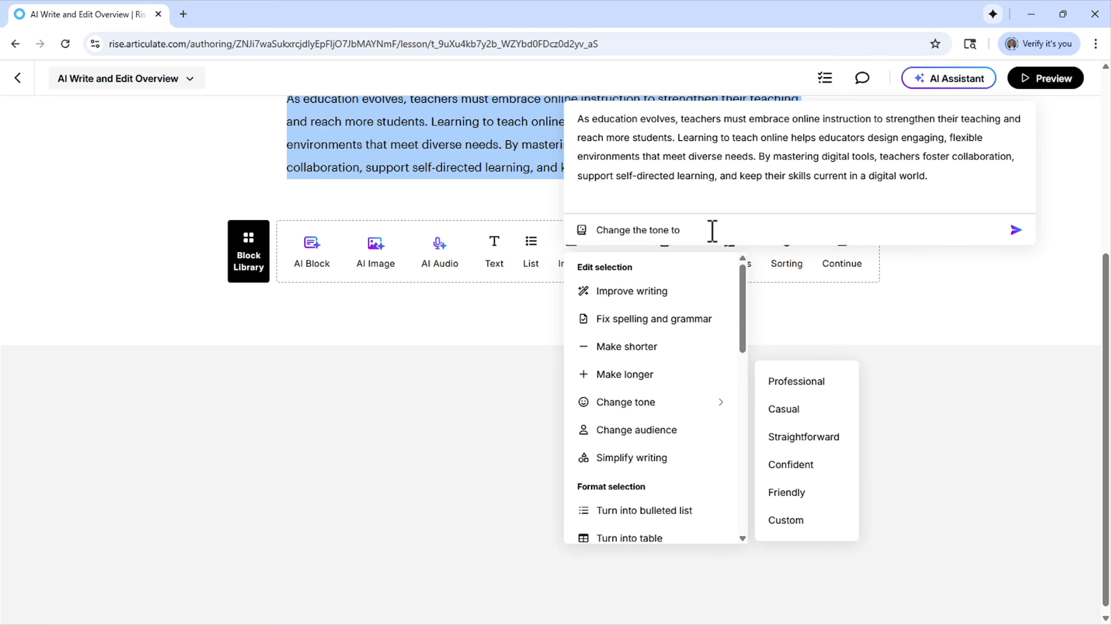
pyautogui.write('a south west cowboy')
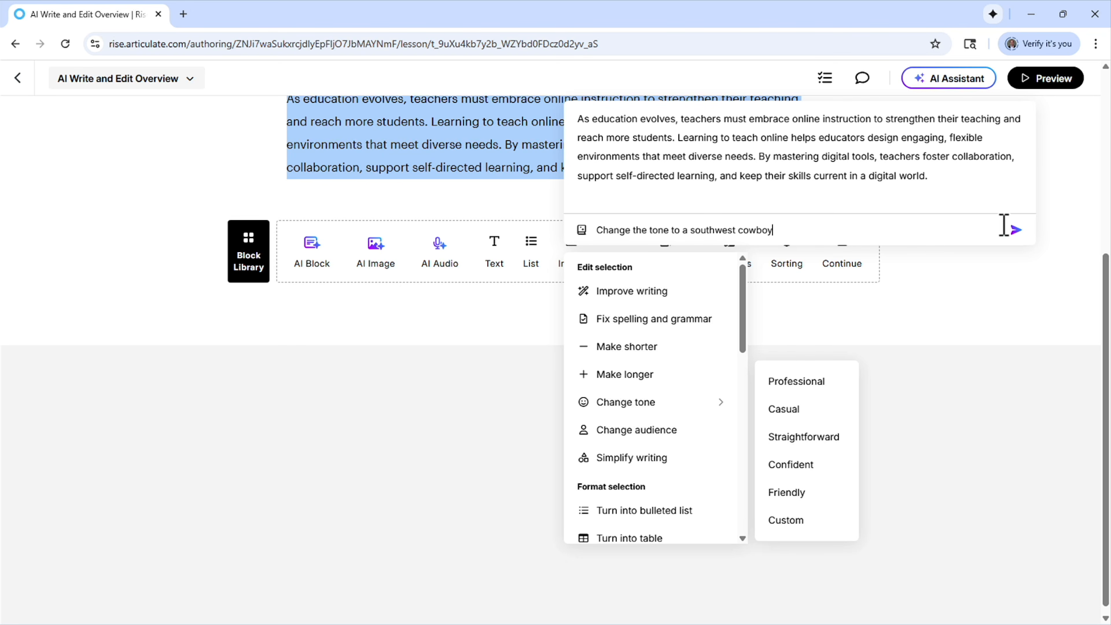
pyautogui.click(1015, 229)
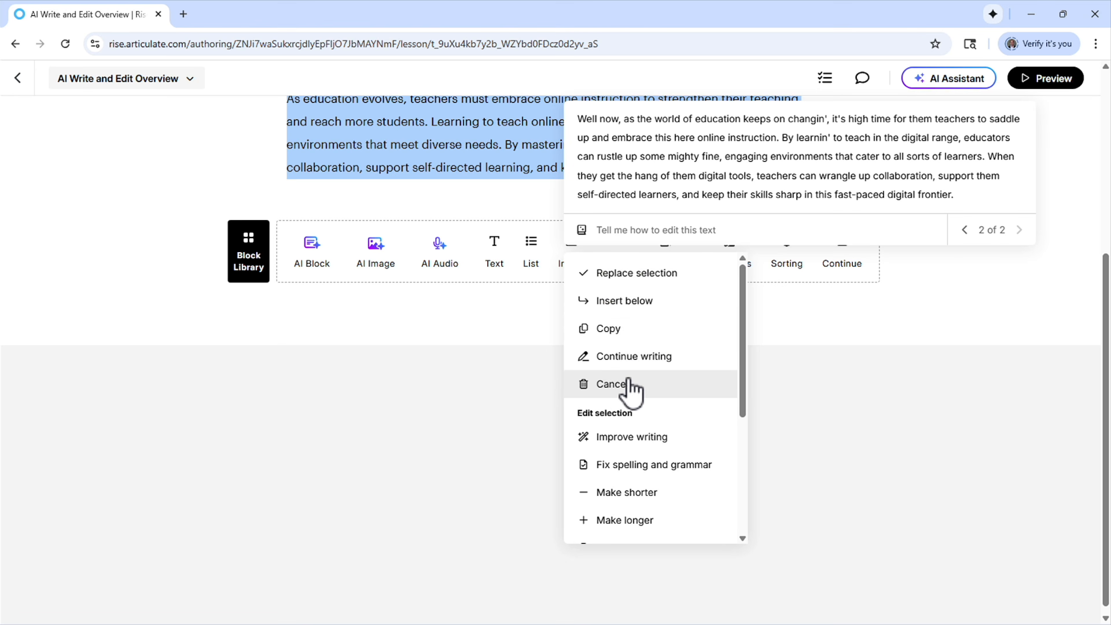
pyautogui.click(625, 385)
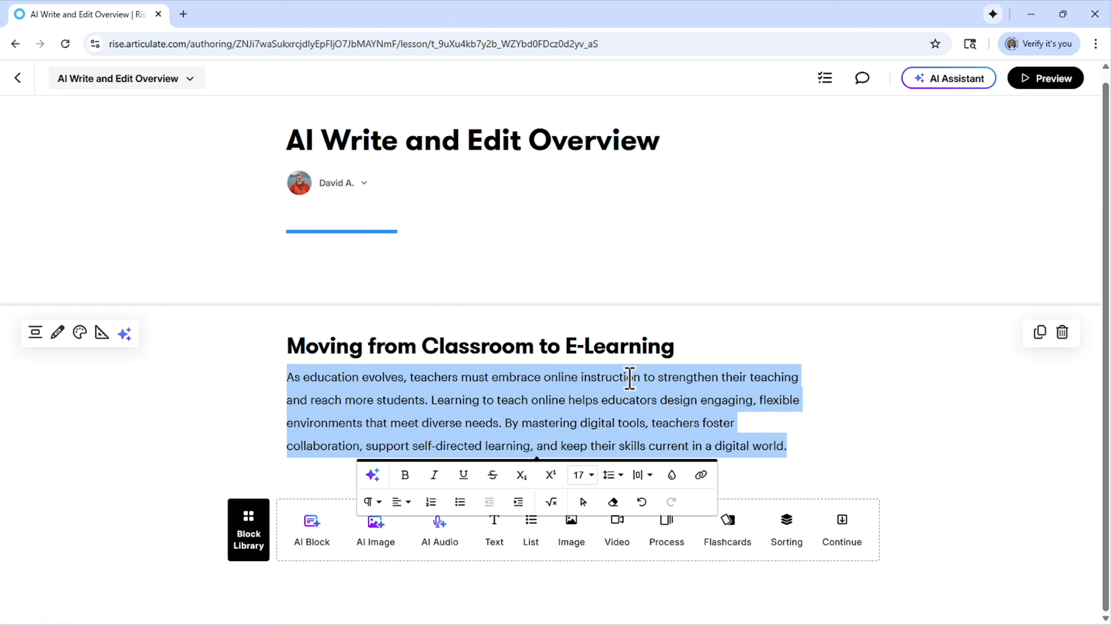
# Have the AI create an analogy from the selected paragraph under "Moving from Classroom to E-Learning"
pyautogui.click(373, 474)
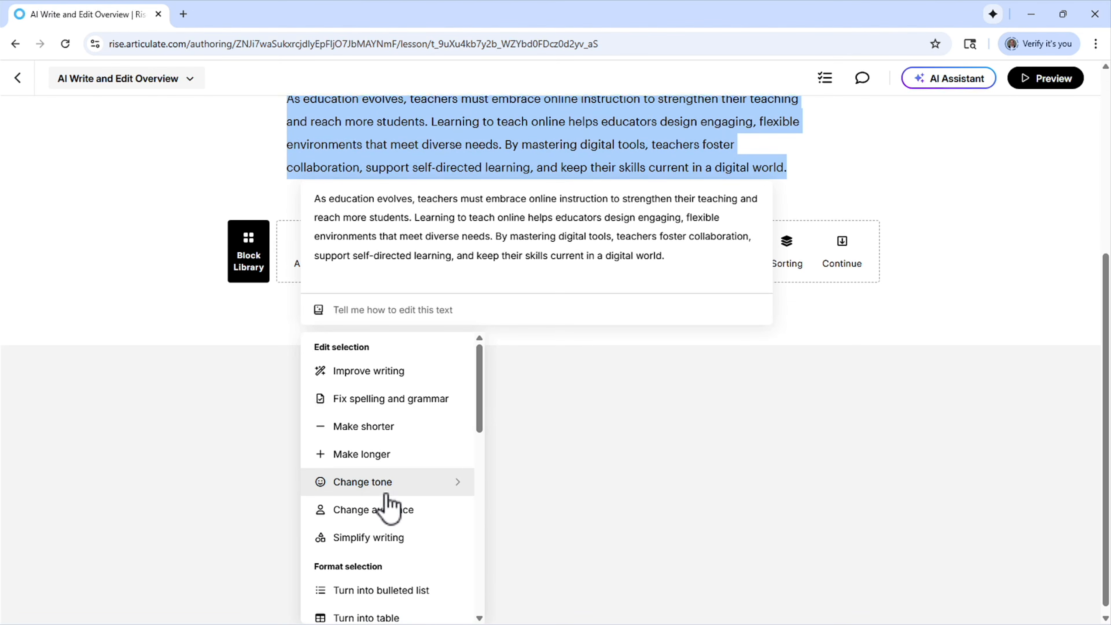
pyautogui.moveTo(409, 486)
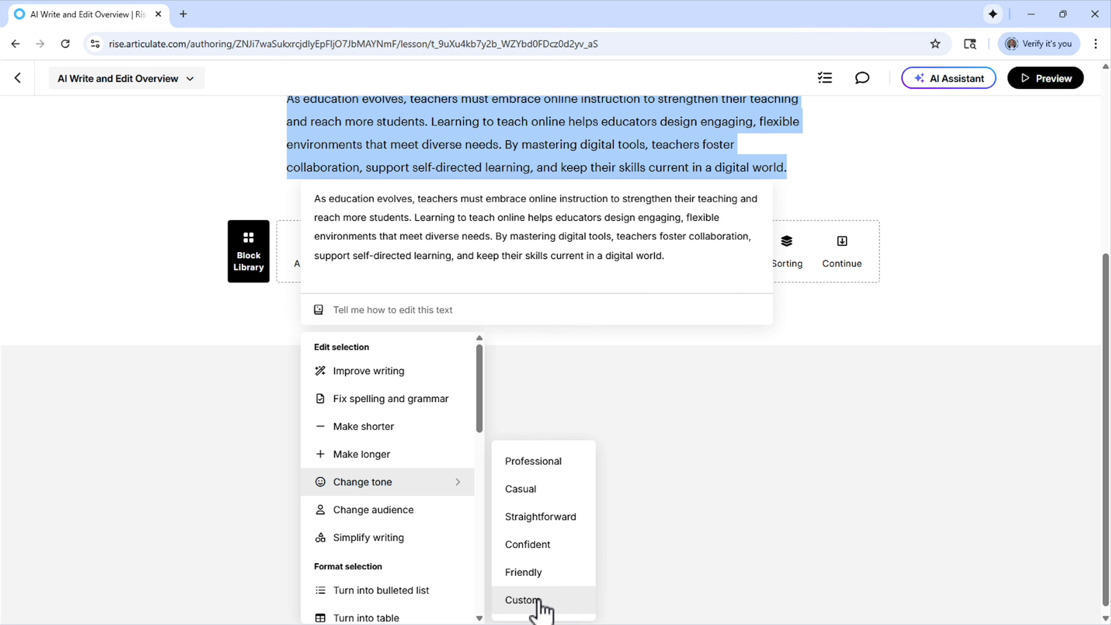
pyautogui.click(393, 518)
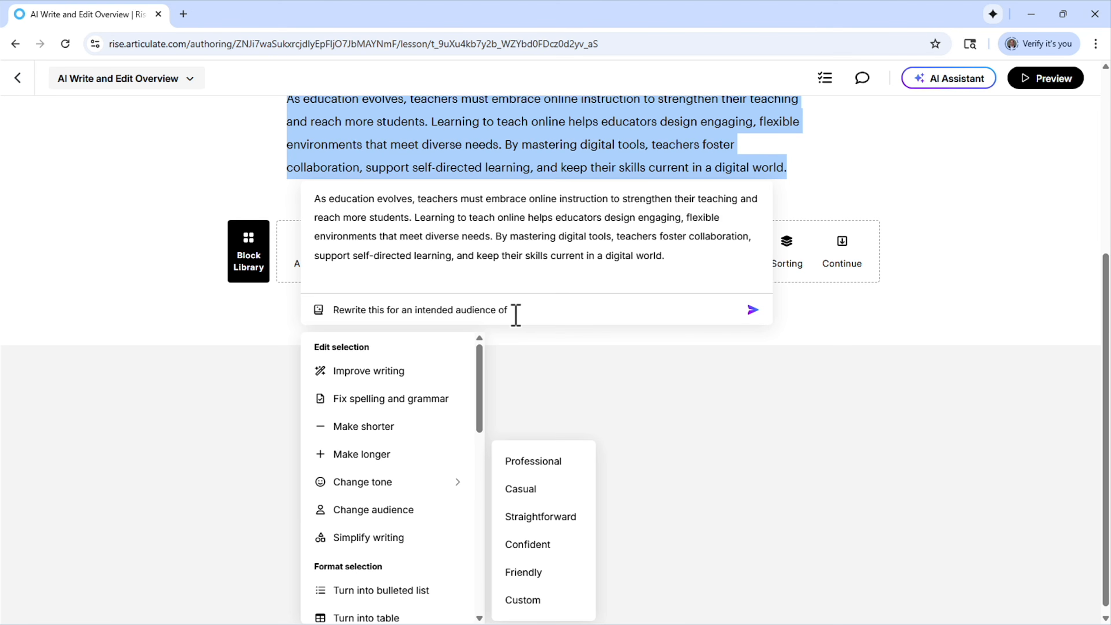
pyautogui.moveTo(480, 367); pyautogui.dragTo(477, 481)
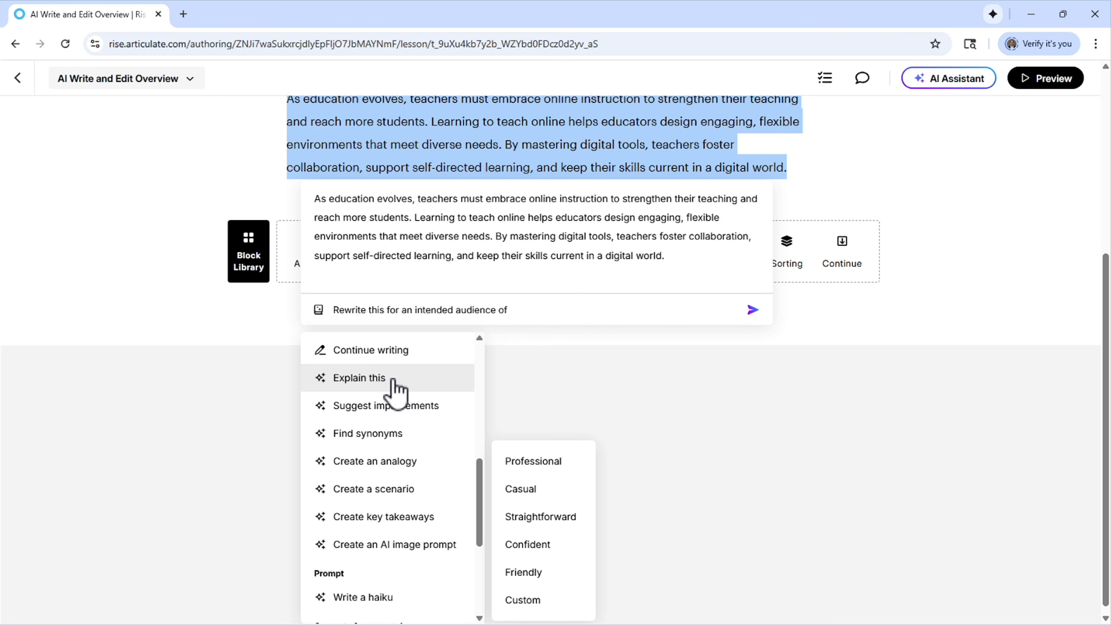
pyautogui.click(391, 463)
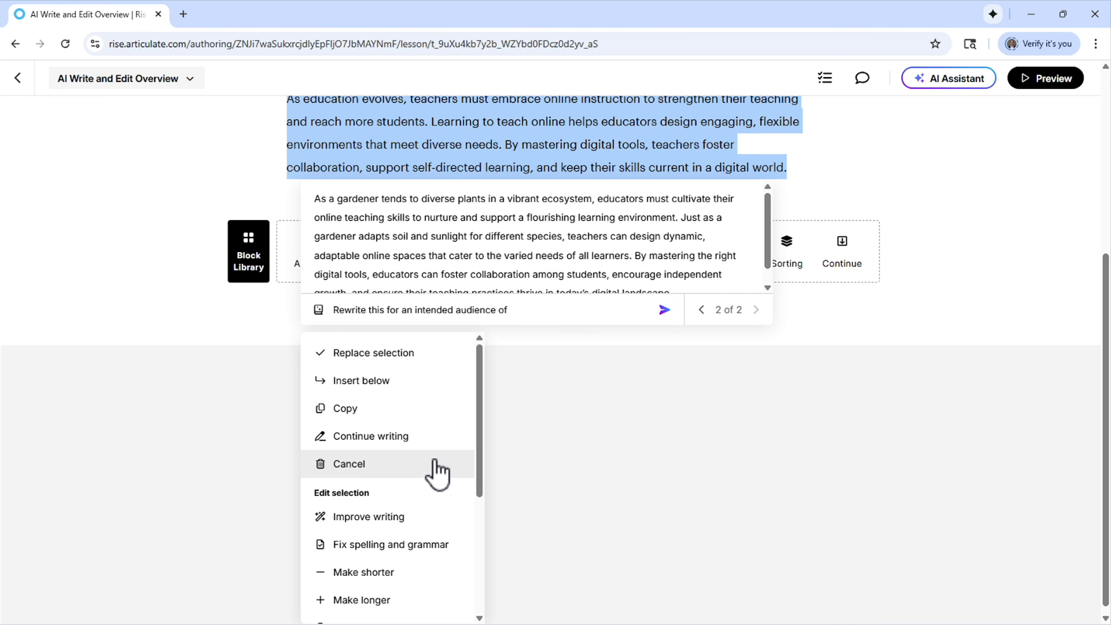
# Turn the generated analogy into a bulleted list and insert it below the original paragraph
pyautogui.scroll(2, 575, 439)
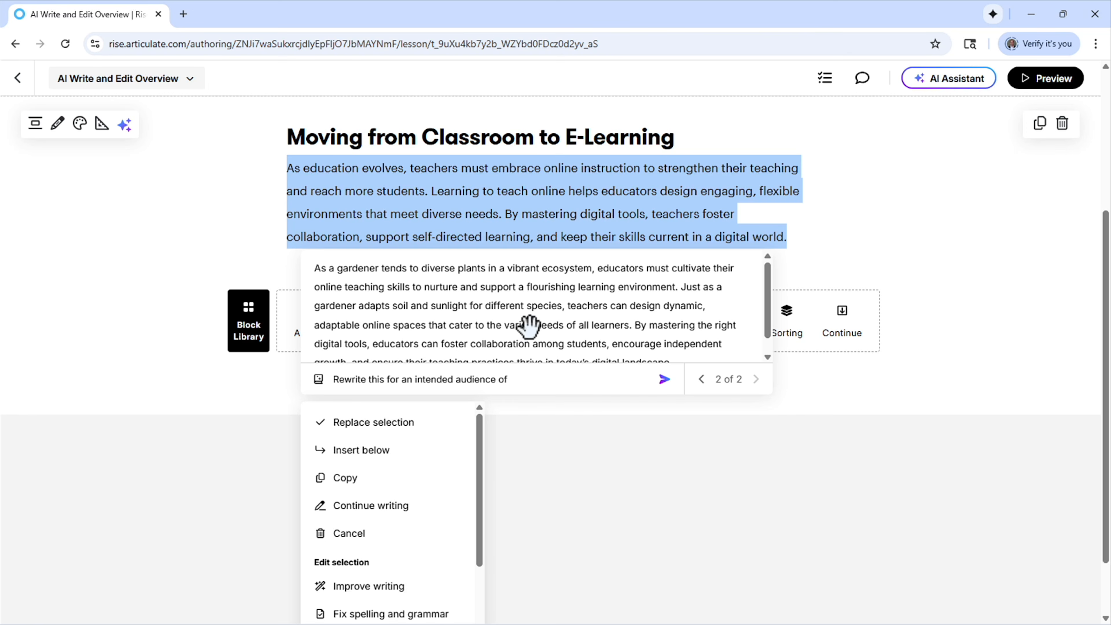
pyautogui.scroll(-1, 454, 455)
pyautogui.scroll(-3, 454, 454)
pyautogui.scroll(-2, 454, 454)
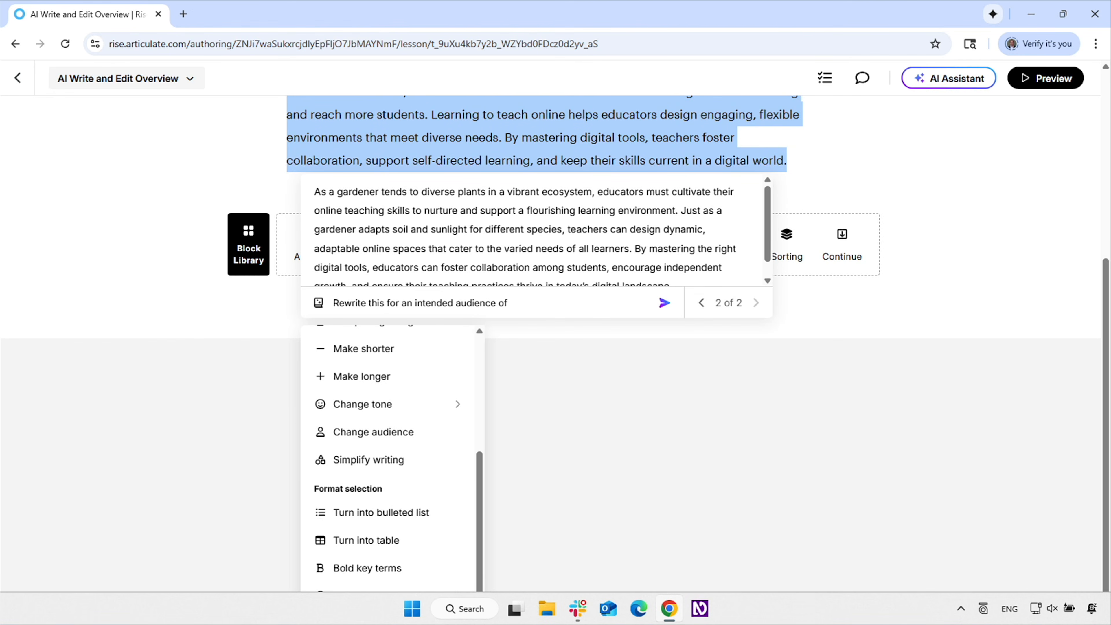
pyautogui.click(385, 512)
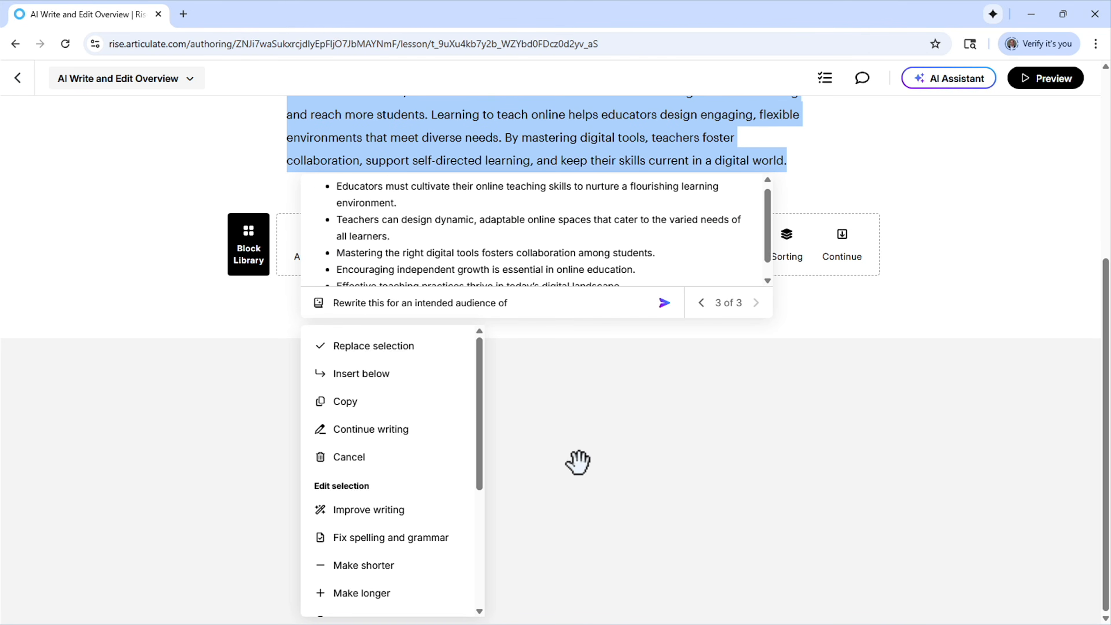
pyautogui.click(383, 375)
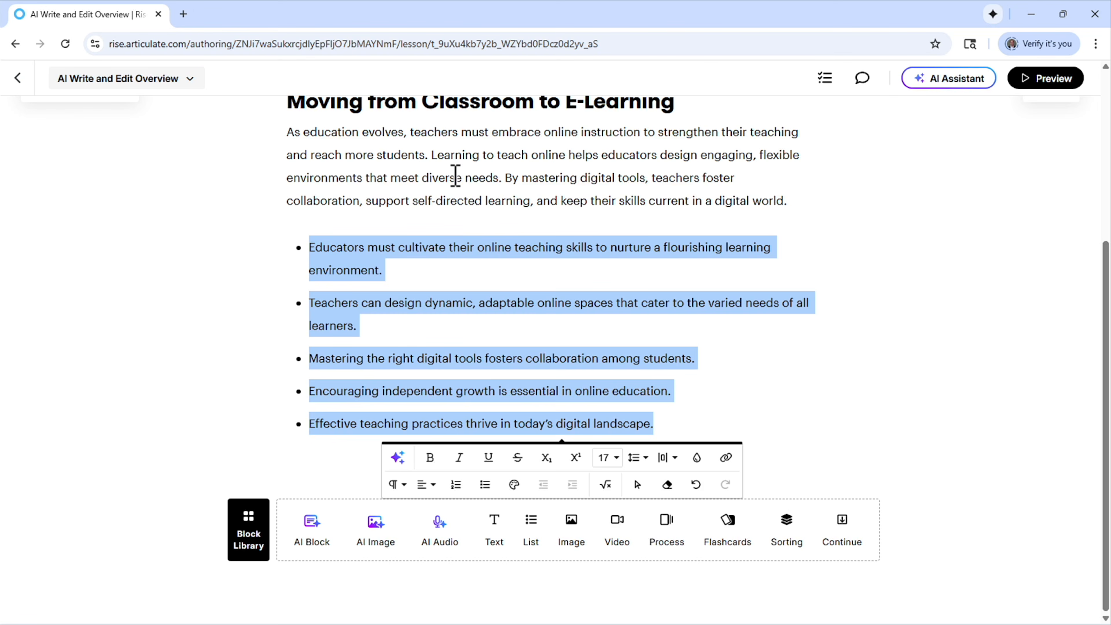
pyautogui.click(723, 358)
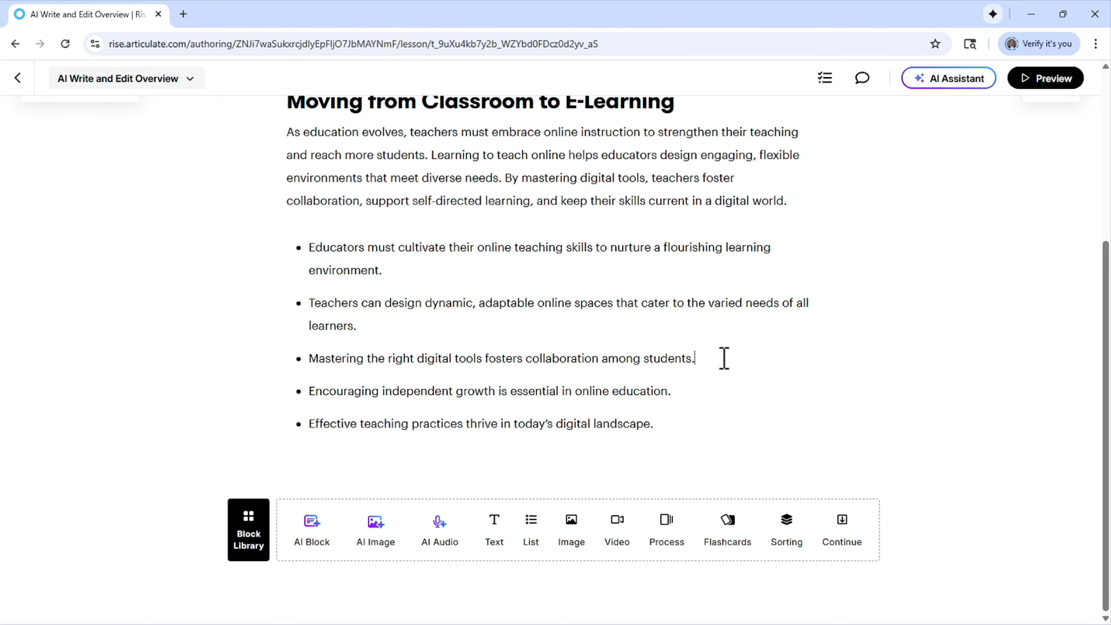
# Add a text block below the bulleted list and delete its placeholder paragraph text
pyautogui.click(494, 527)
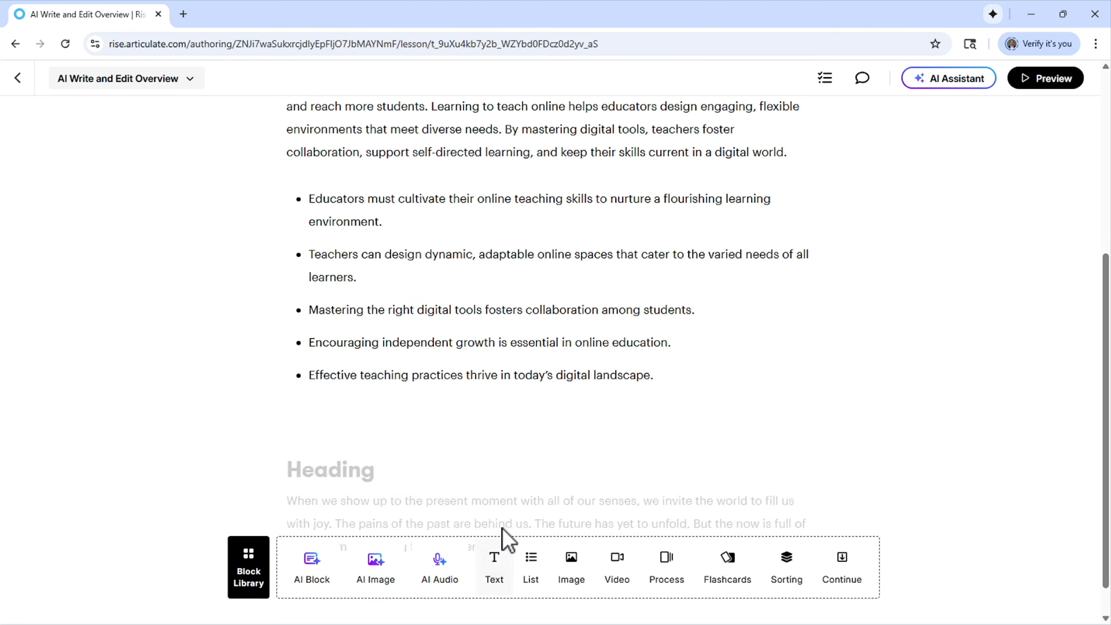
pyautogui.moveTo(505, 447); pyautogui.dragTo(213, 407)
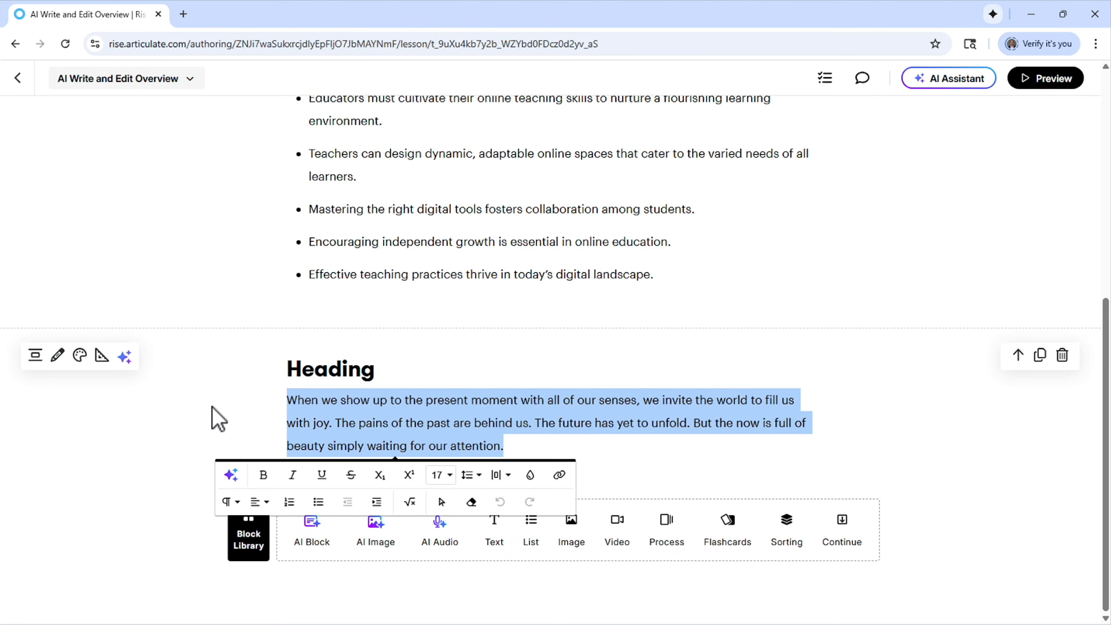
pyautogui.press('BackSpace')
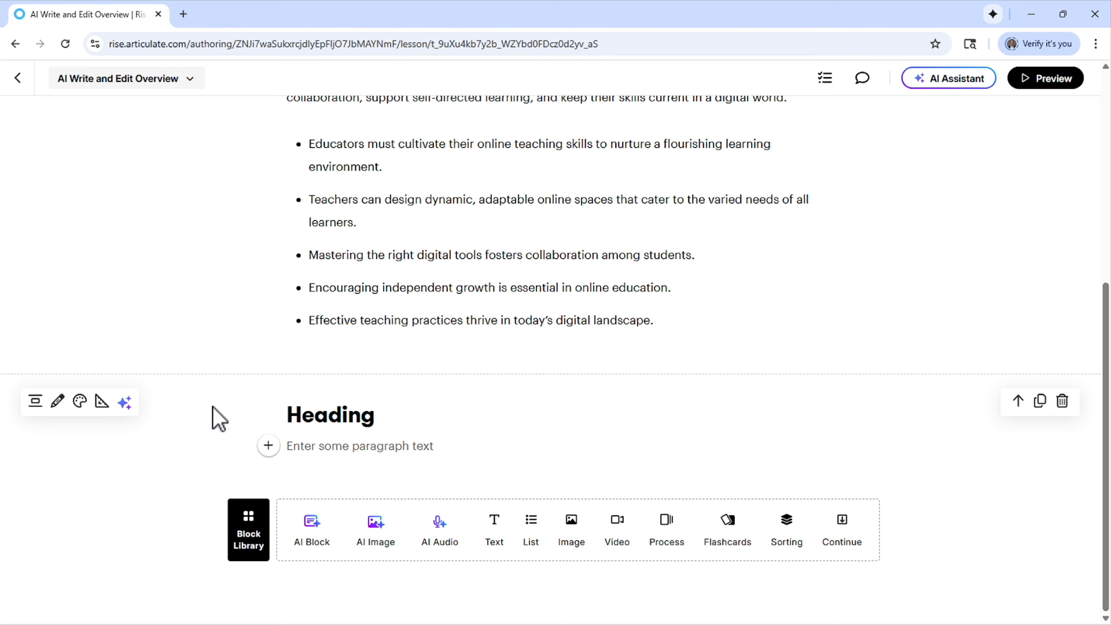
# Generate 1 paragraph with AI in the empty text block about the common types of classroom activities that are recreated in elearning
pyautogui.click(268, 447)
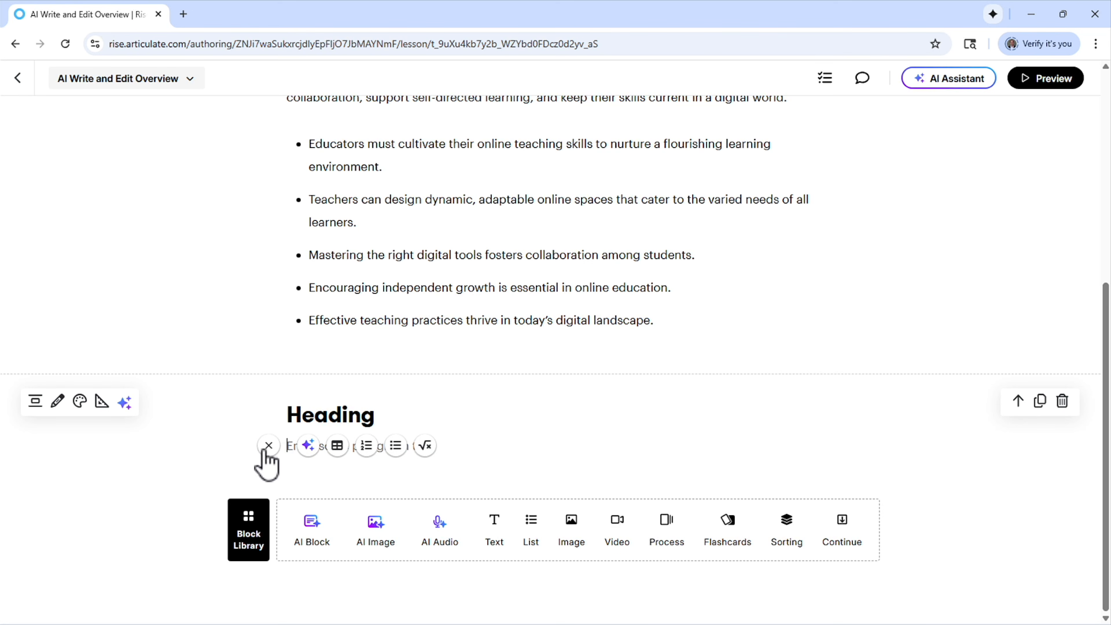
pyautogui.click(308, 445)
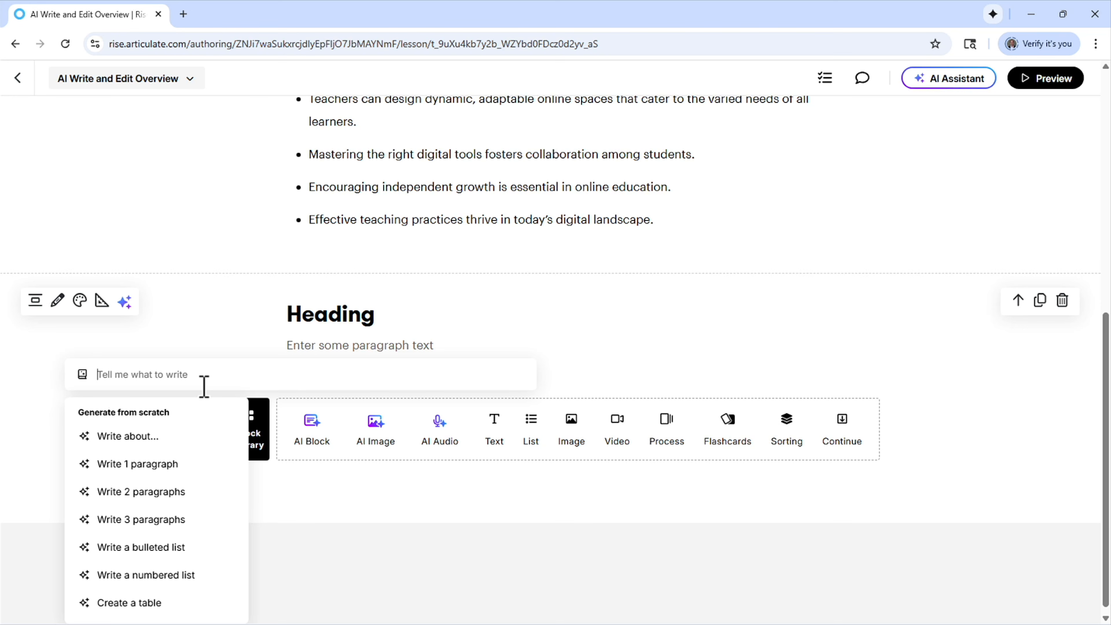
pyautogui.click(171, 464)
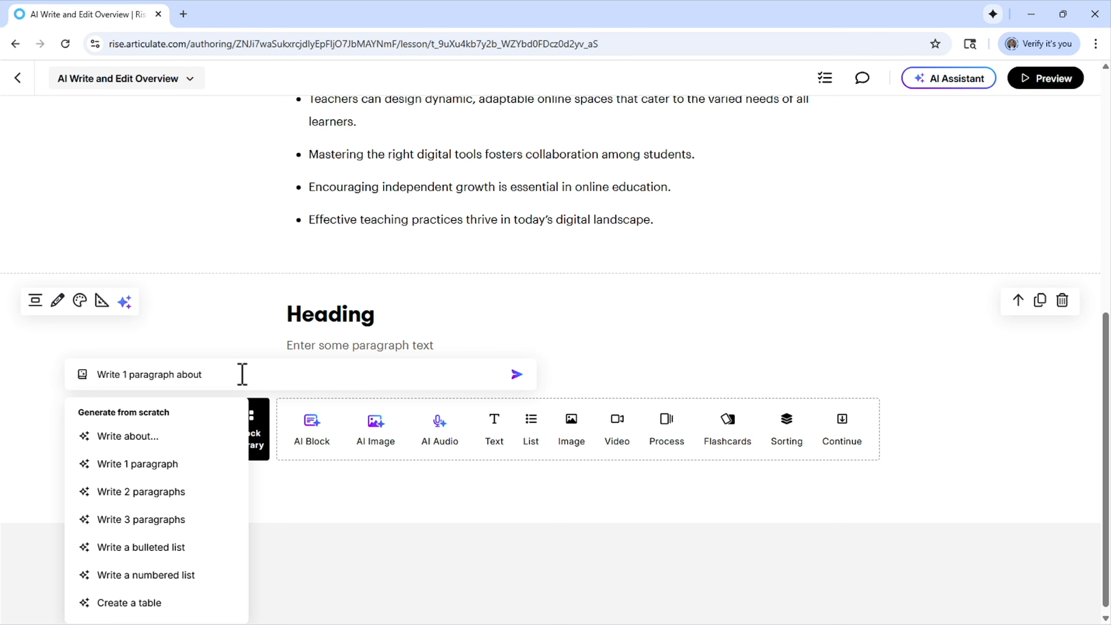
pyautogui.write('the common types of classroom activit')
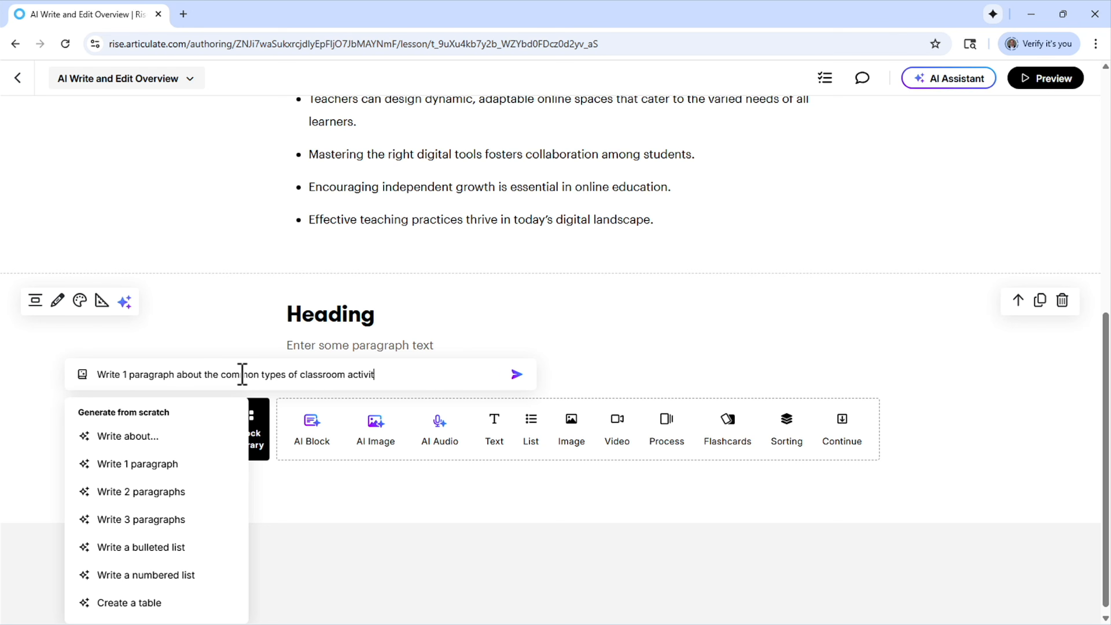
pyautogui.write('ies that are re')
pyautogui.write('created in')
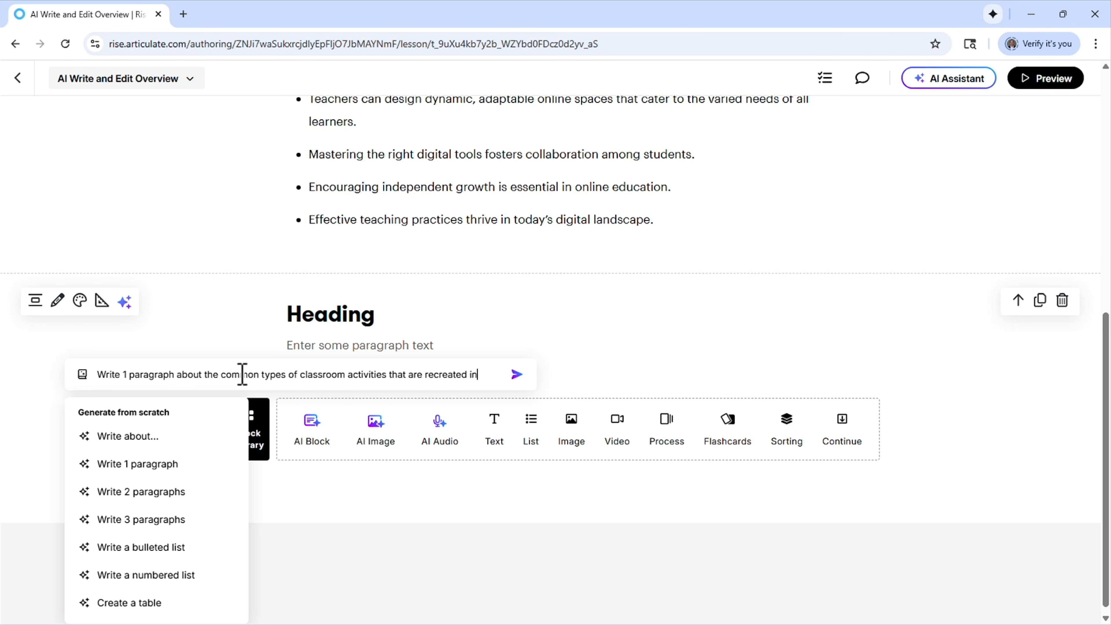
pyautogui.write(' elearning')
pyautogui.press('Return')
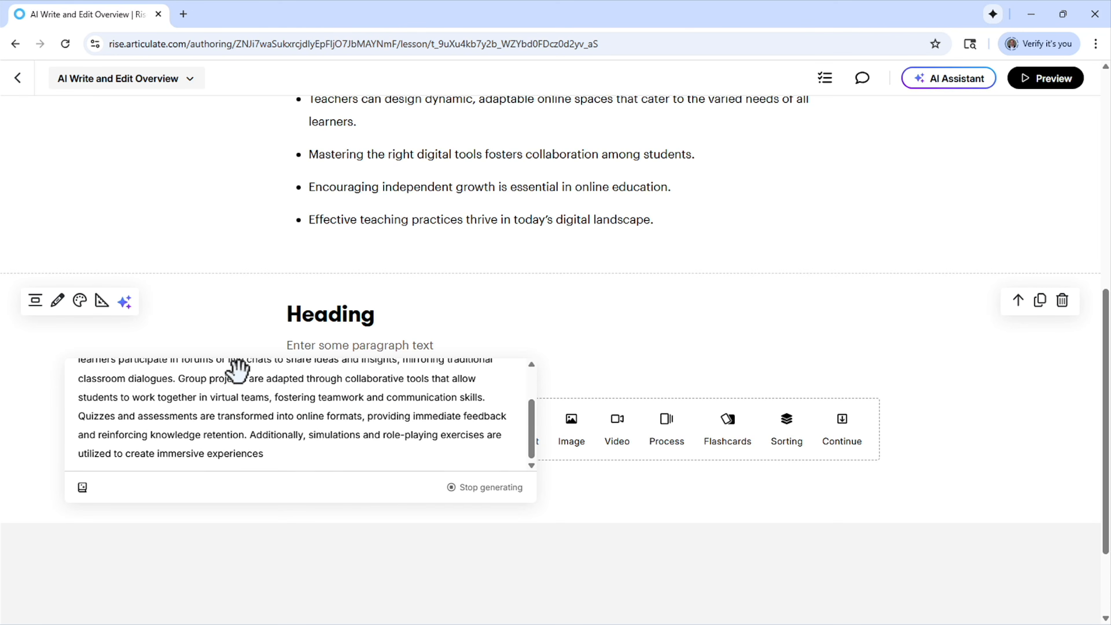
# Turn the generated classroom activities paragraph into a bulleted list and insert it under the new heading
pyautogui.scroll(-1, 306, 385)
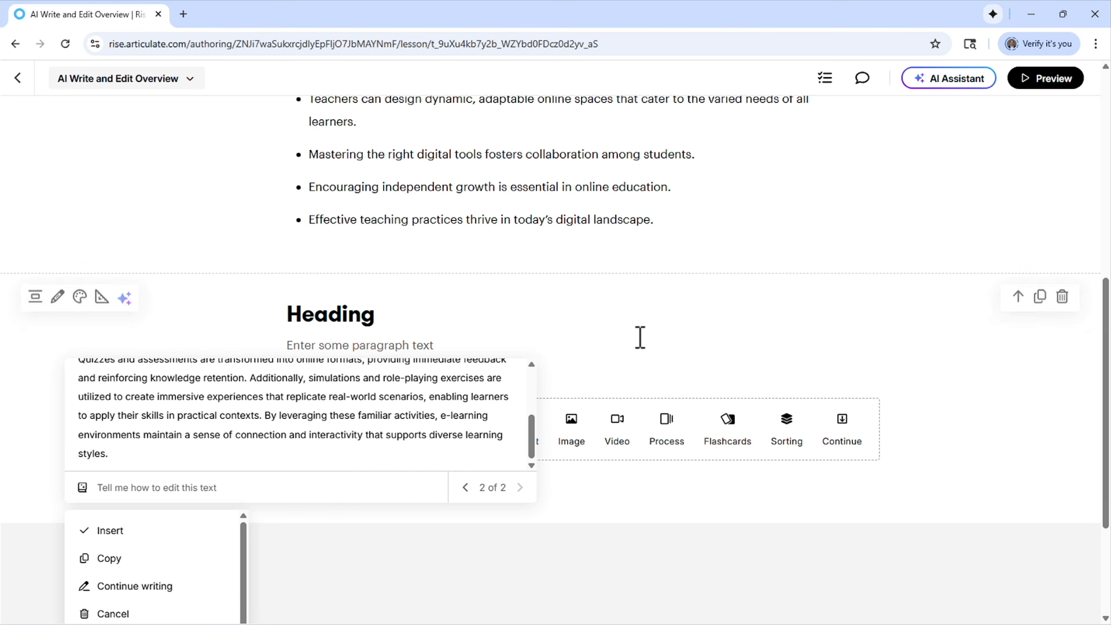
pyautogui.scroll(-3, 236, 536)
pyautogui.scroll(-4, 315, 523)
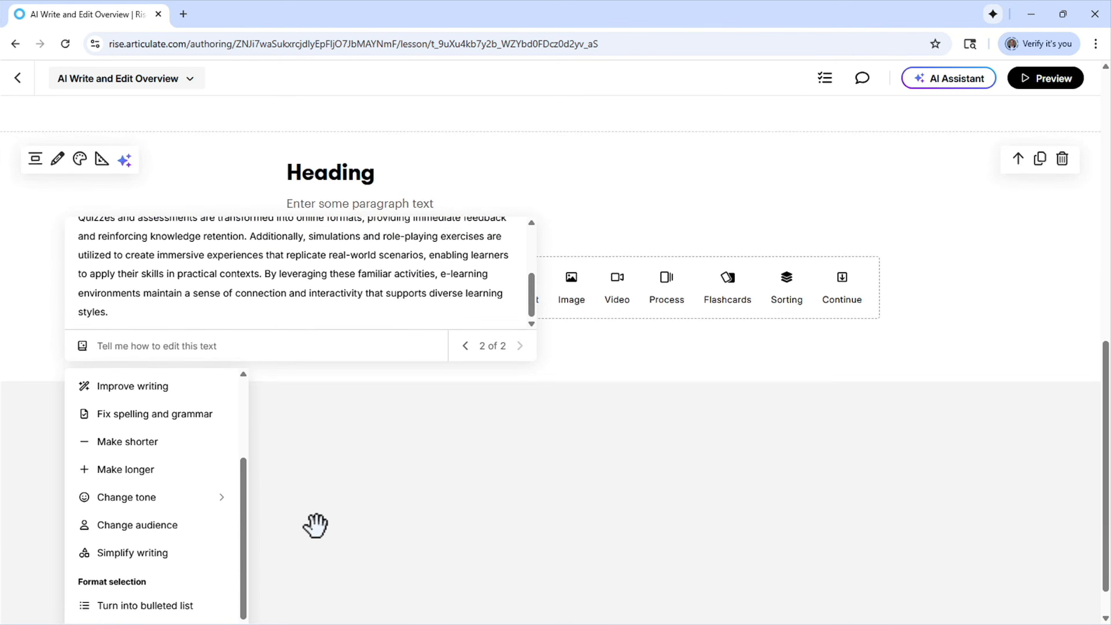
pyautogui.scroll(-2, 175, 516)
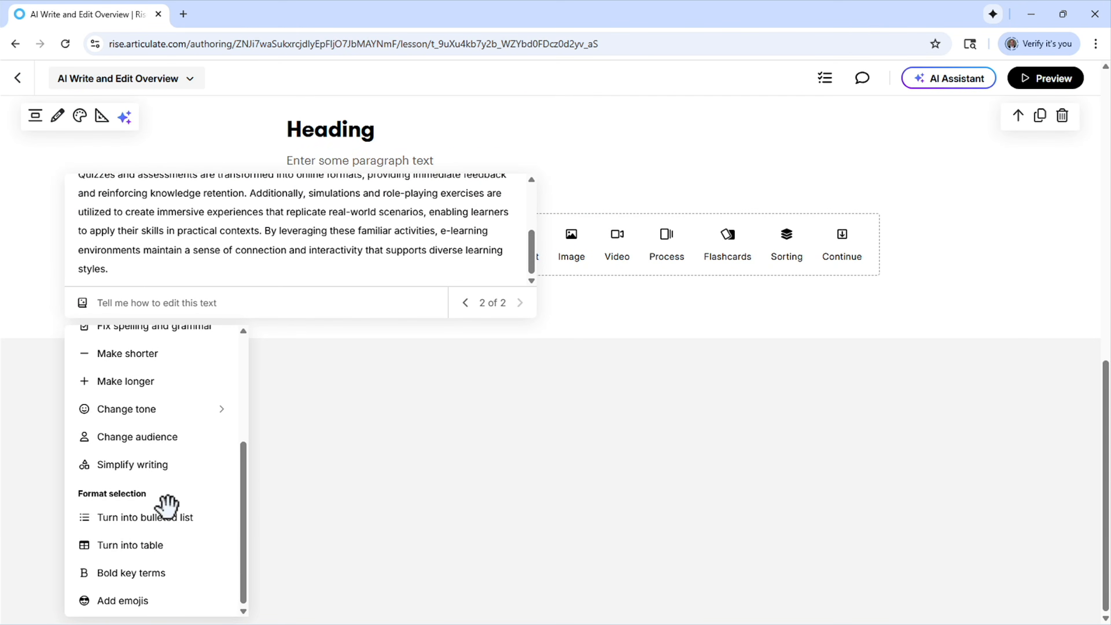
pyautogui.click(158, 519)
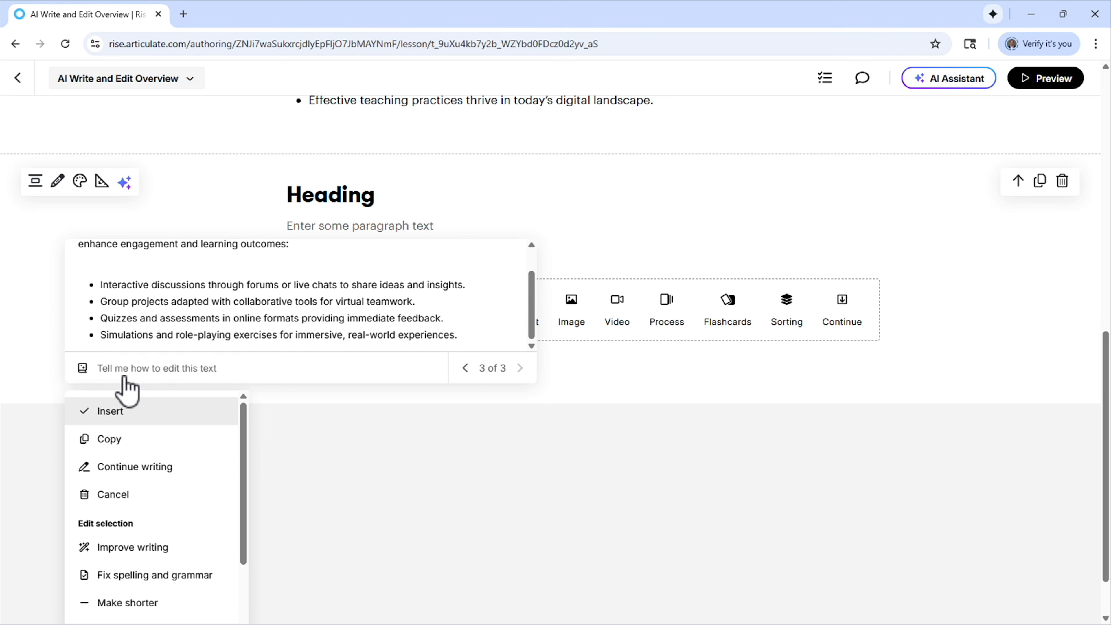
pyautogui.click(121, 420)
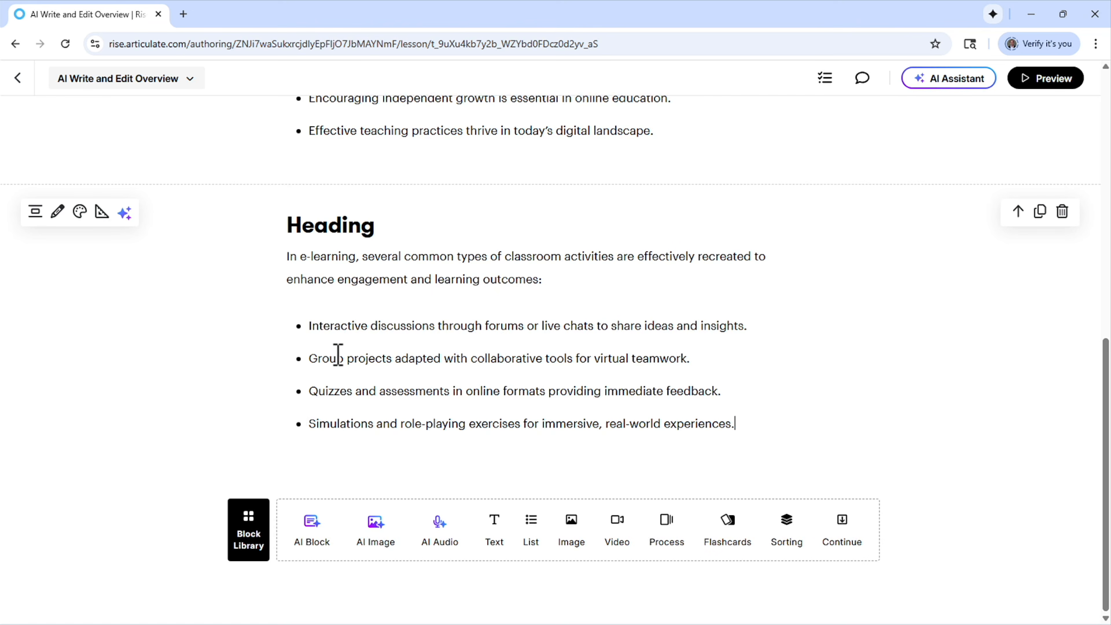
pyautogui.moveTo(311, 326); pyautogui.dragTo(429, 329)
pyautogui.click(438, 310)
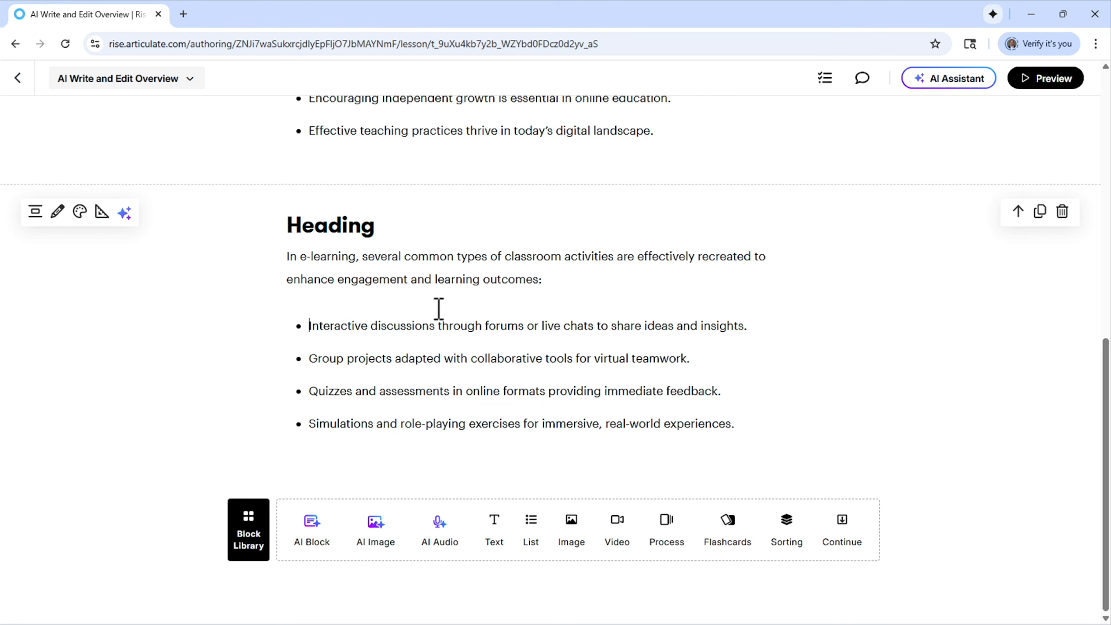
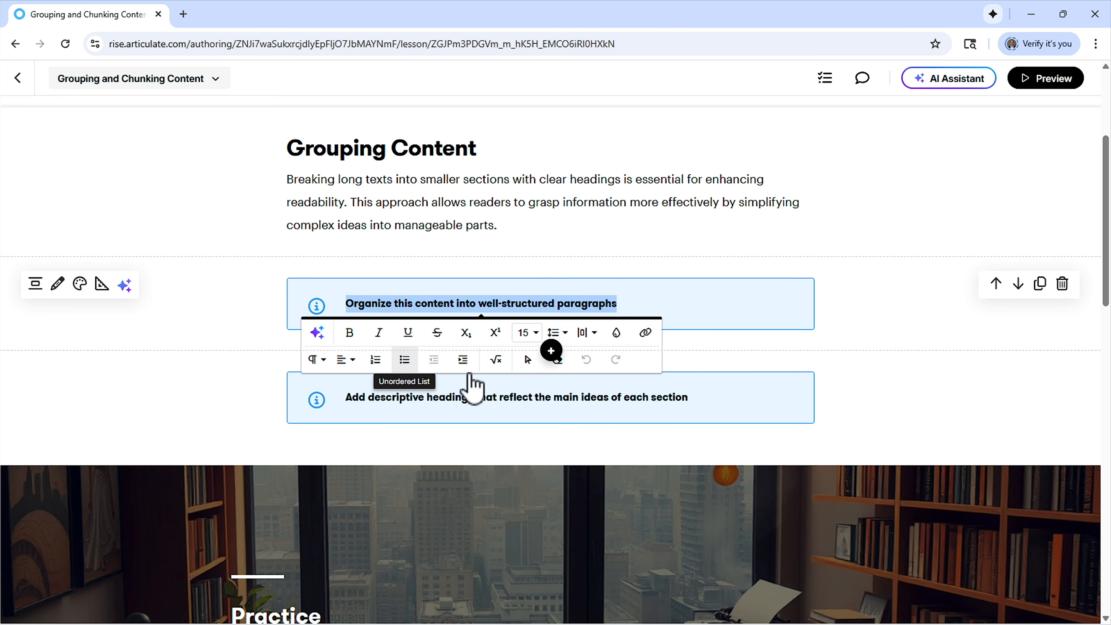
pyautogui.click(686, 218)
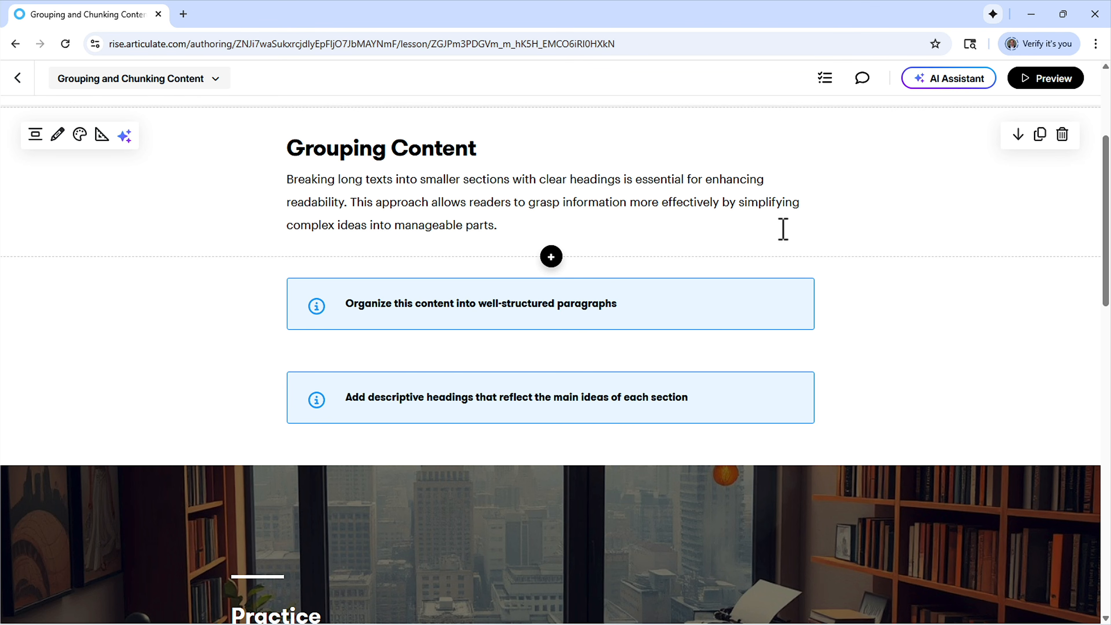
# Duplicate the Transform Classroom Training text block below the Practice banner
pyautogui.scroll(-3, 805, 323)
pyautogui.scroll(-1, 804, 322)
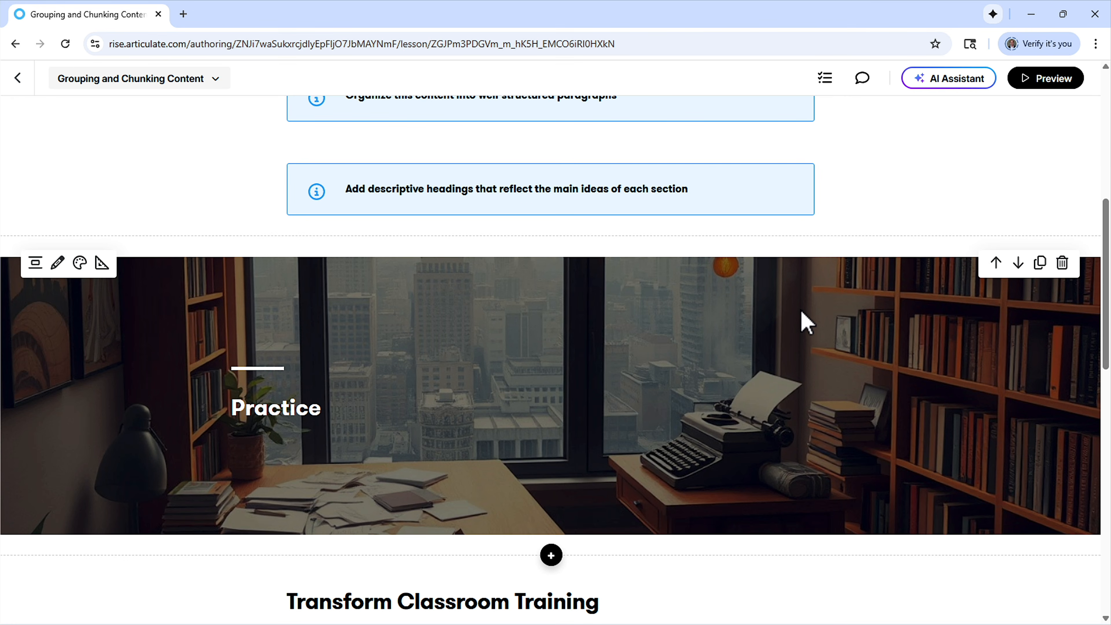
pyautogui.scroll(-3, 806, 323)
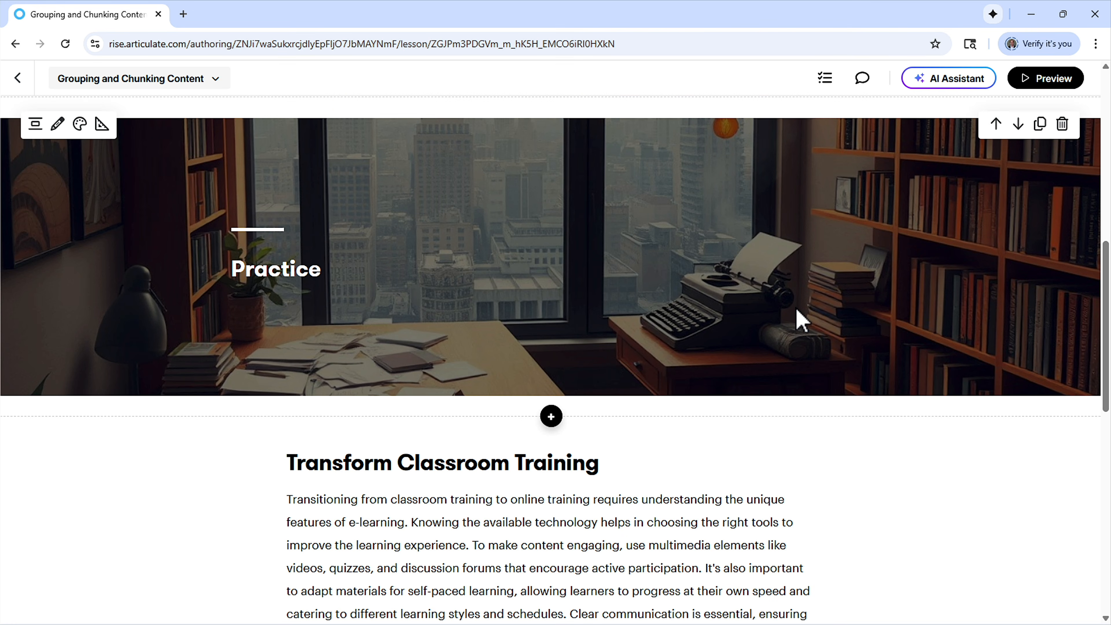
pyautogui.scroll(-7, 800, 320)
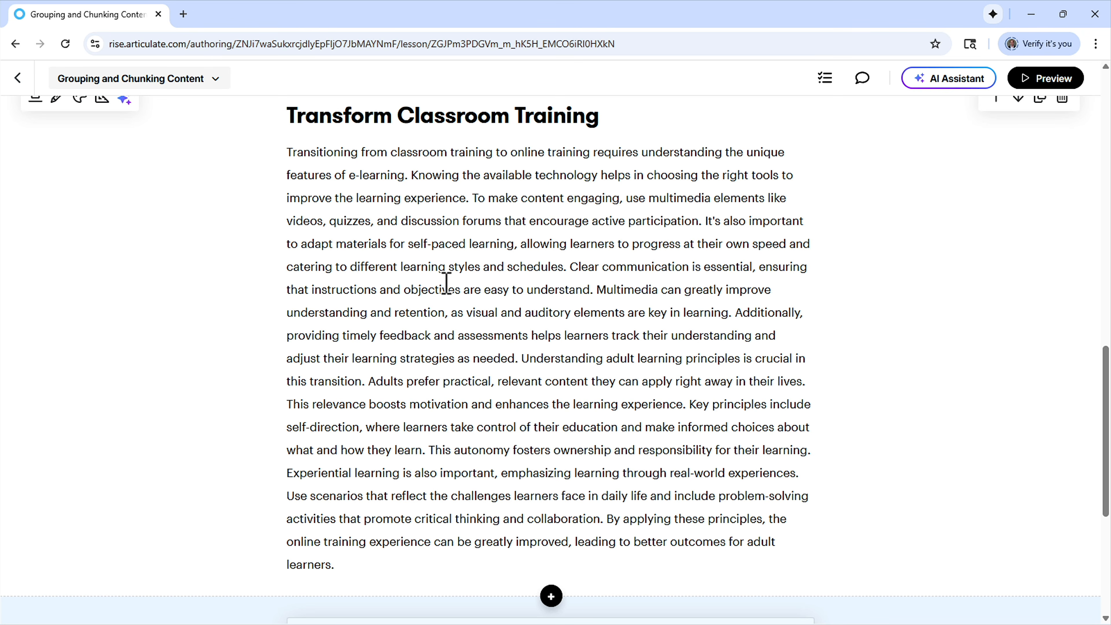
pyautogui.scroll(2, 1032, 157)
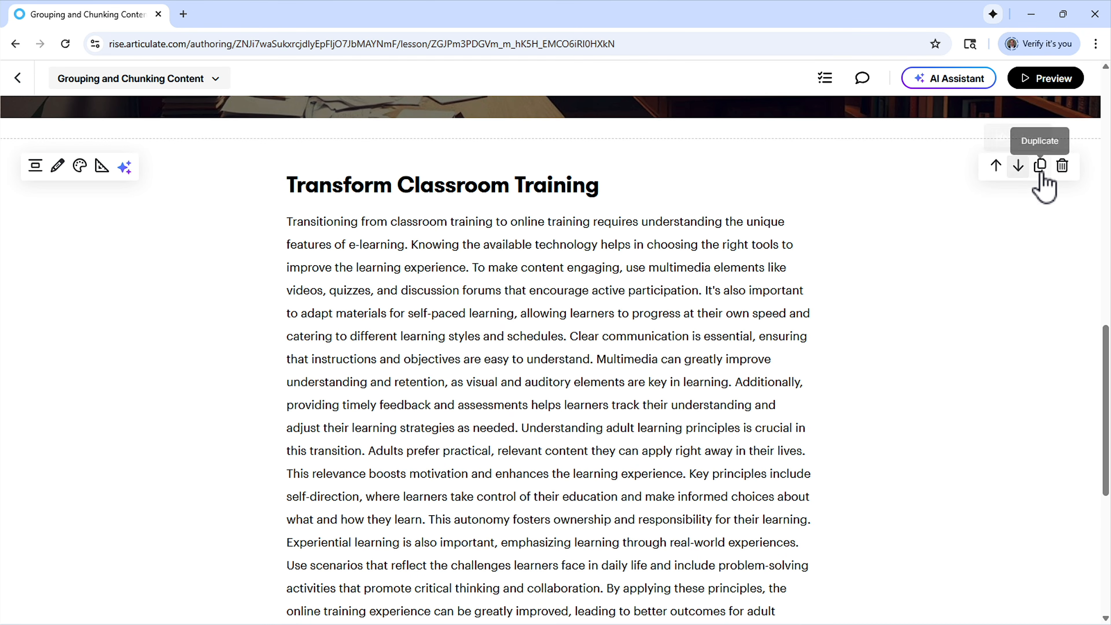
pyautogui.click(1041, 168)
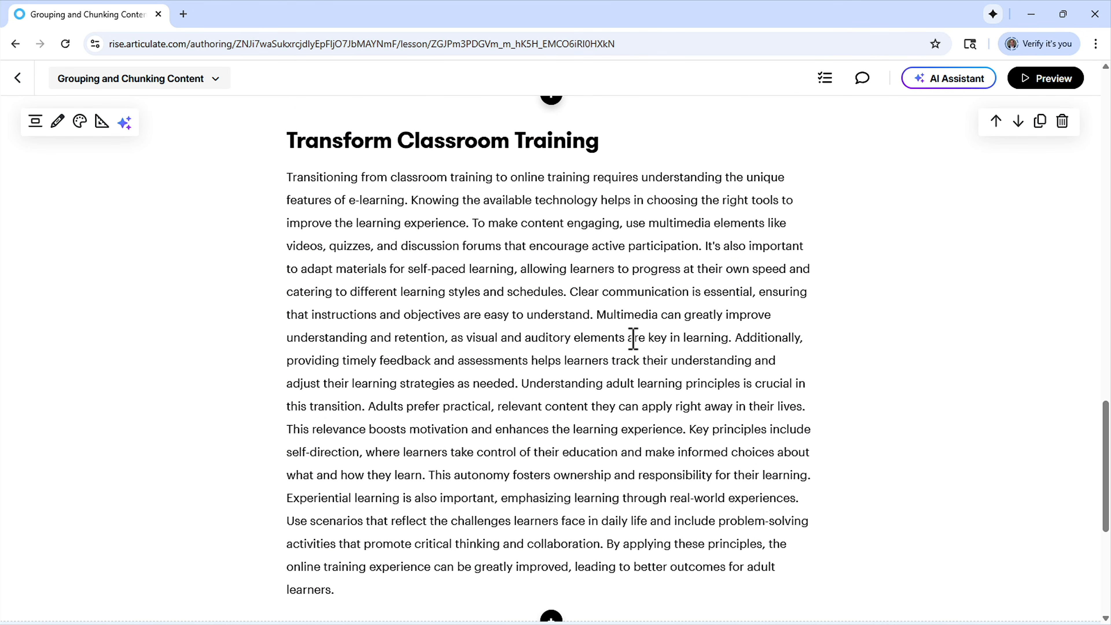
# Use AI to organize the duplicated block's body text into well-structured paragraphs with descriptive headings, replacing the selected text
pyautogui.tripleClick(537, 285)
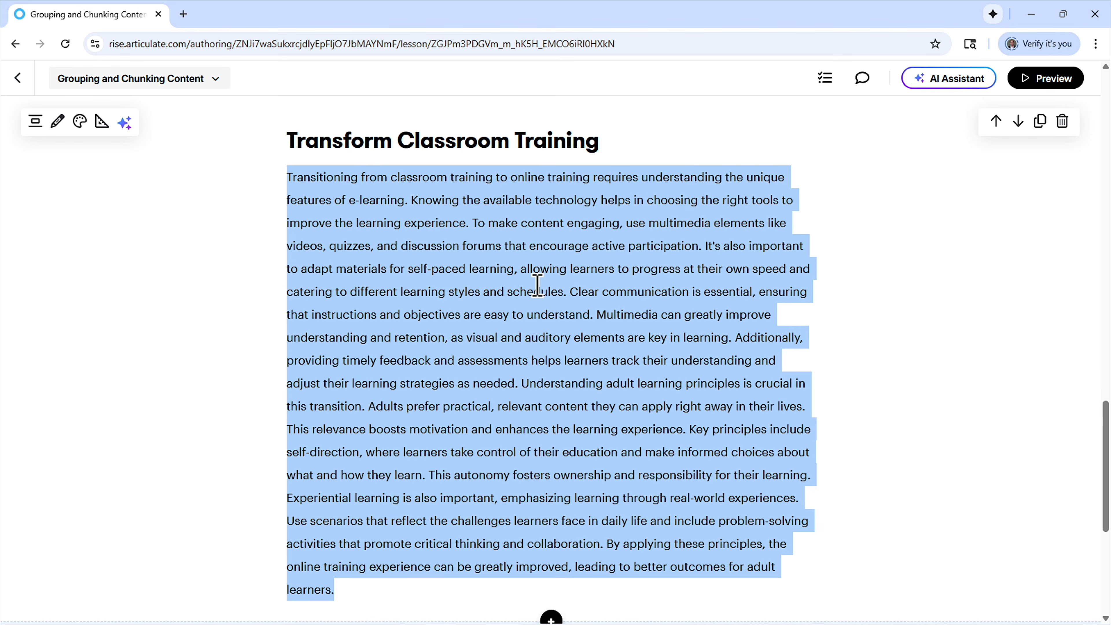
pyautogui.scroll(-1, 536, 282)
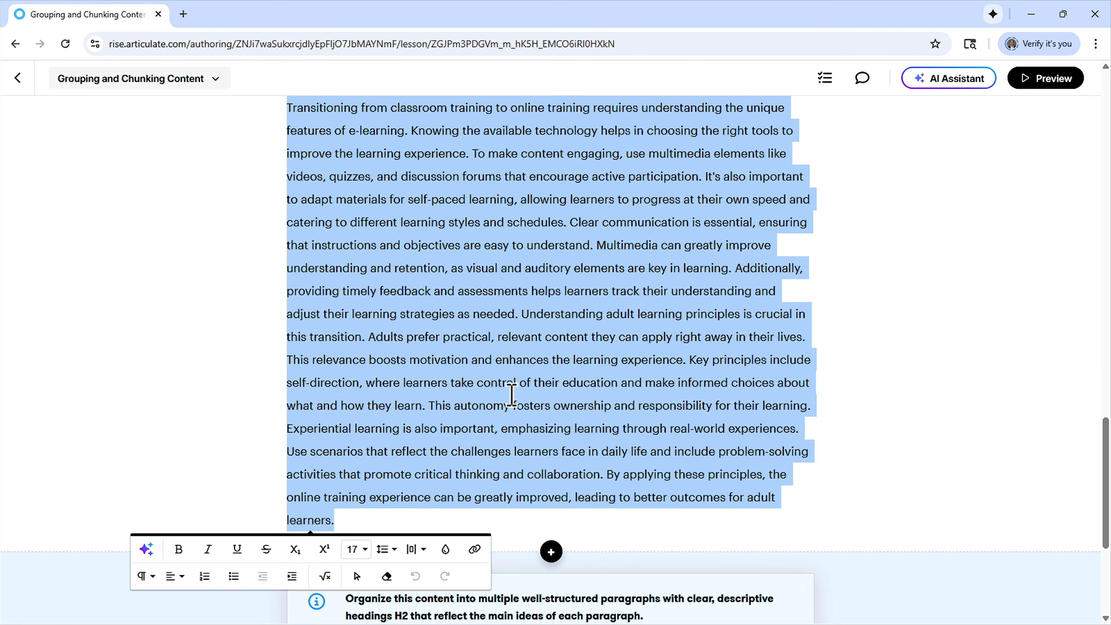
pyautogui.click(146, 550)
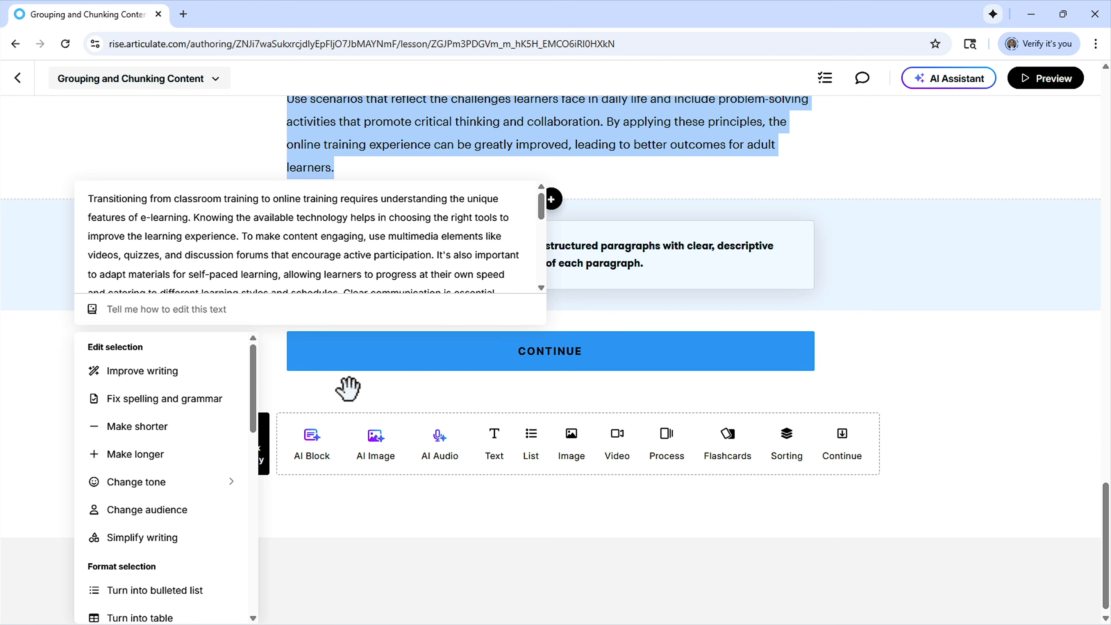
pyautogui.write('Organize this content into well-structured paragraphs')
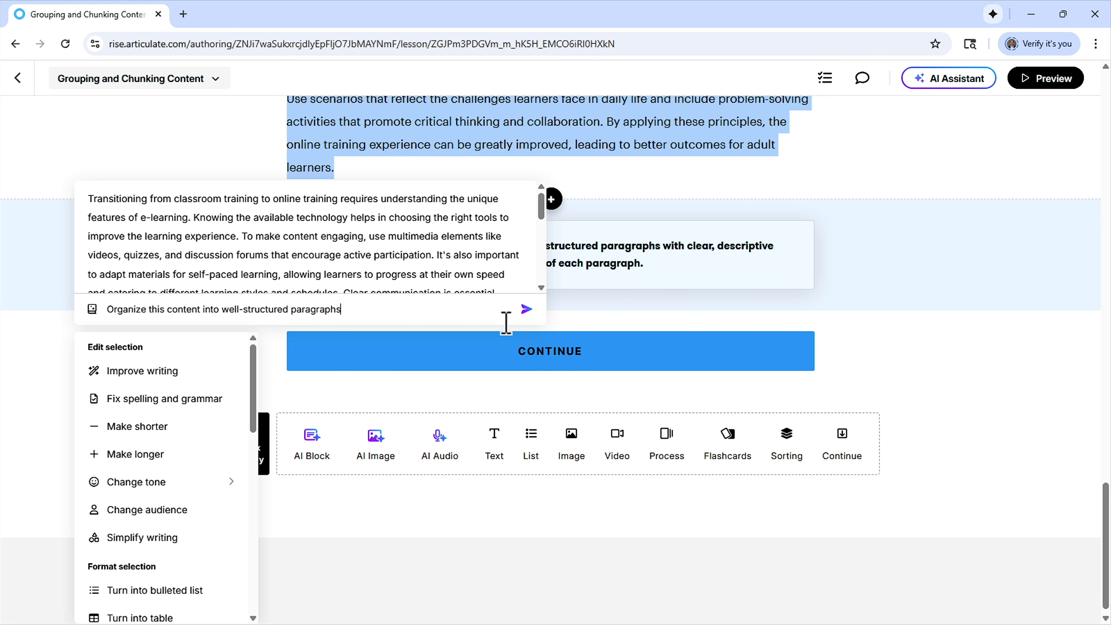
pyautogui.click(524, 310)
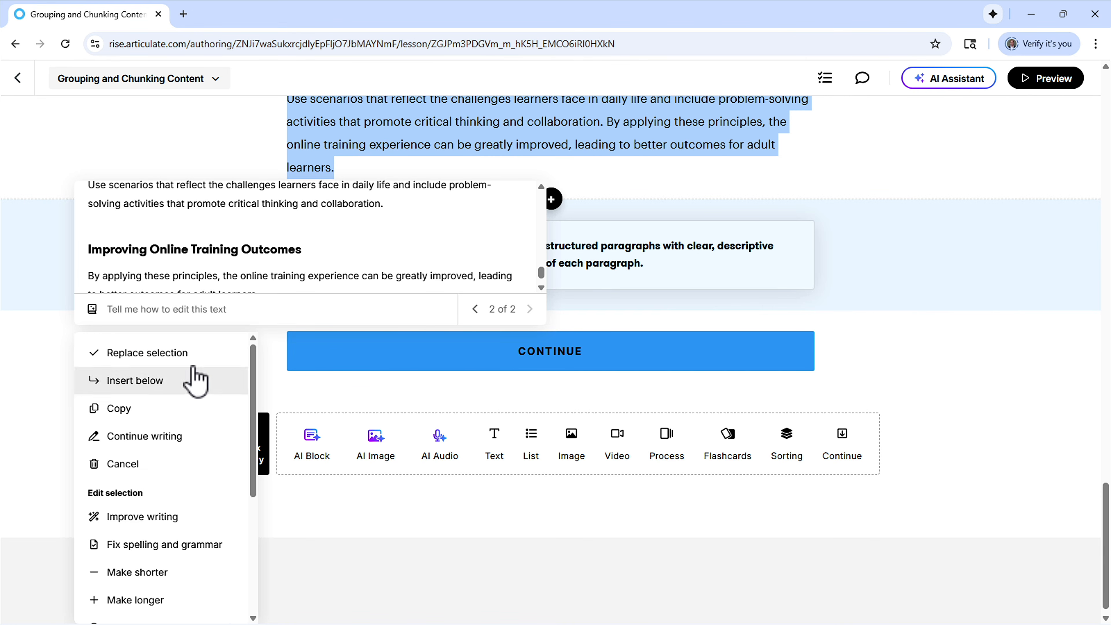
pyautogui.click(144, 355)
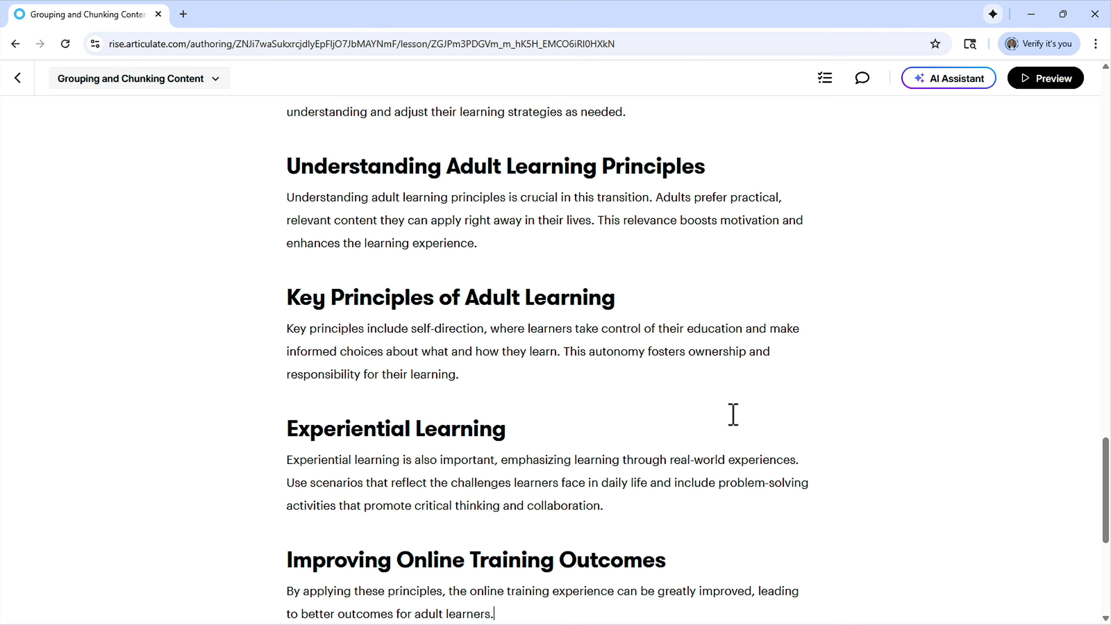
# Check which paragraph style is applied to the "Key Principles of Adult Learning" heading
pyautogui.moveTo(529, 430); pyautogui.dragTo(280, 427)
pyautogui.click(331, 585)
pyautogui.scroll(-2, 456, 467)
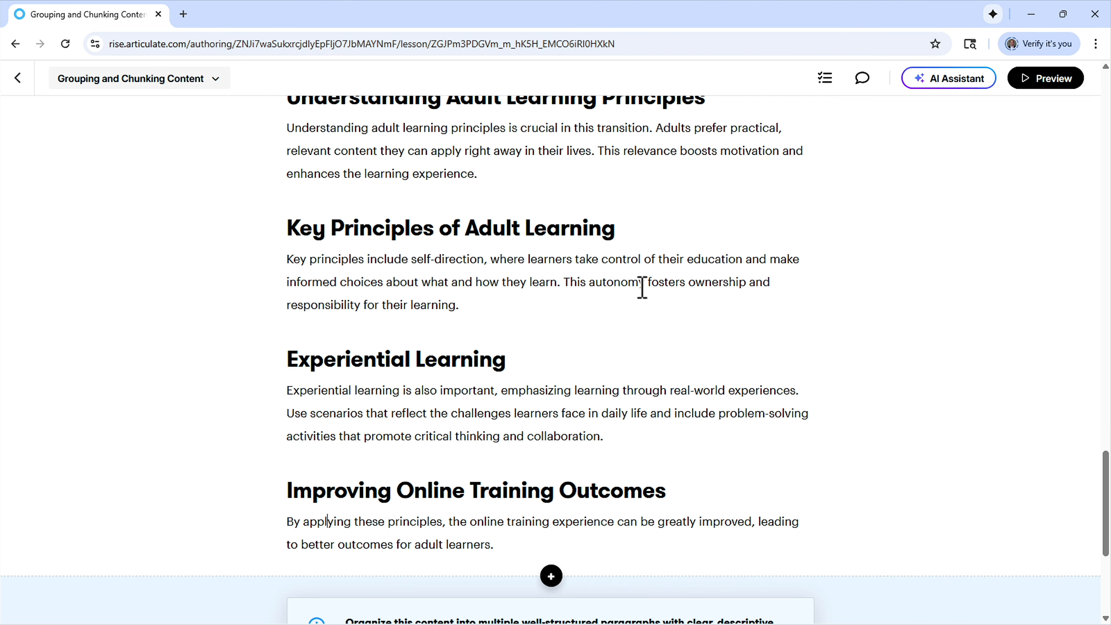
pyautogui.moveTo(640, 231); pyautogui.dragTo(267, 239)
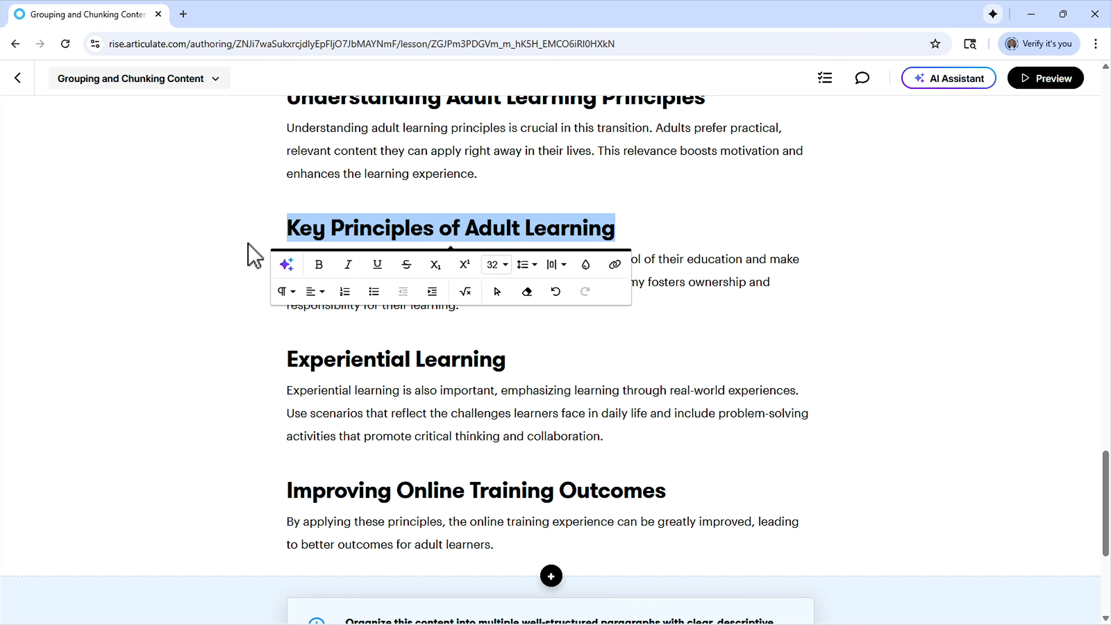
pyautogui.click(290, 301)
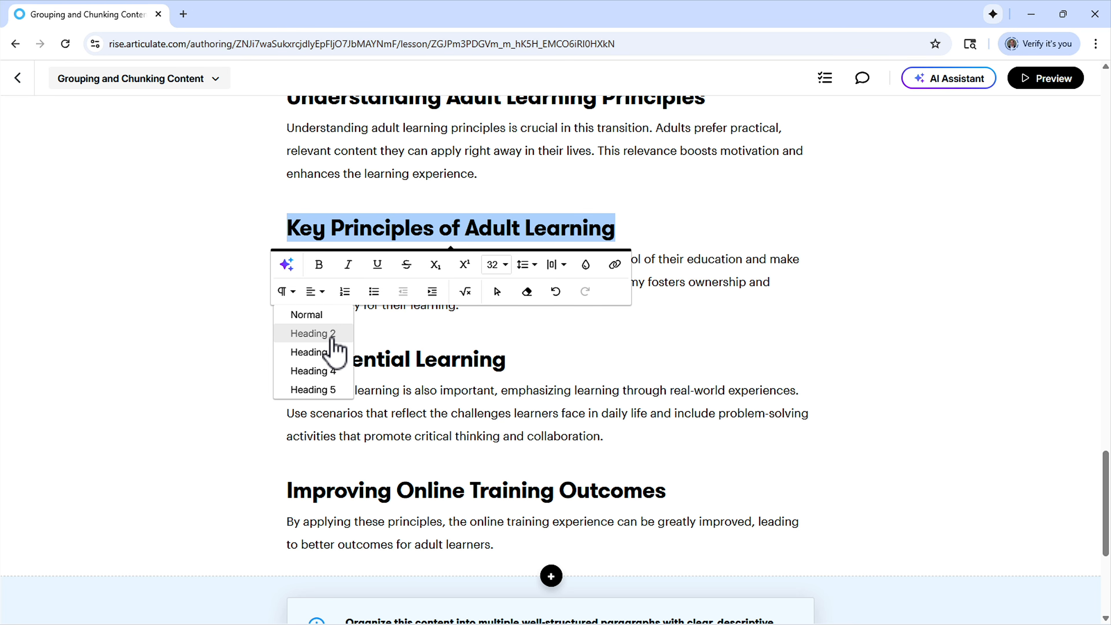
pyautogui.click(345, 232)
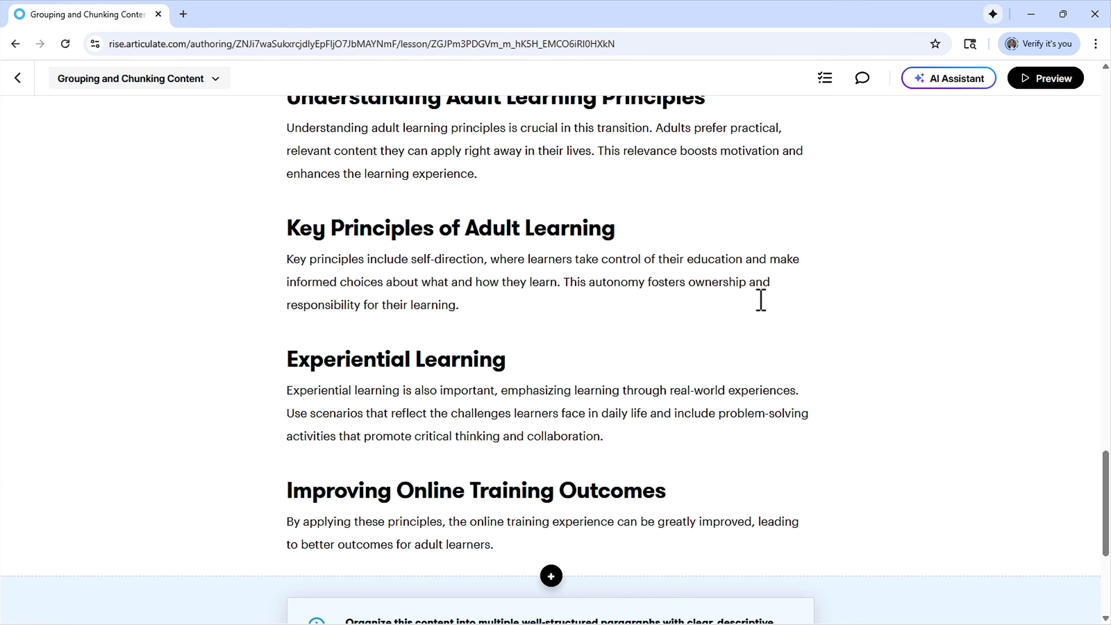
# Review the note's prompt about H2 headings and compare the restructured block with the original Transform Classroom Training text
pyautogui.scroll(-4, 761, 300)
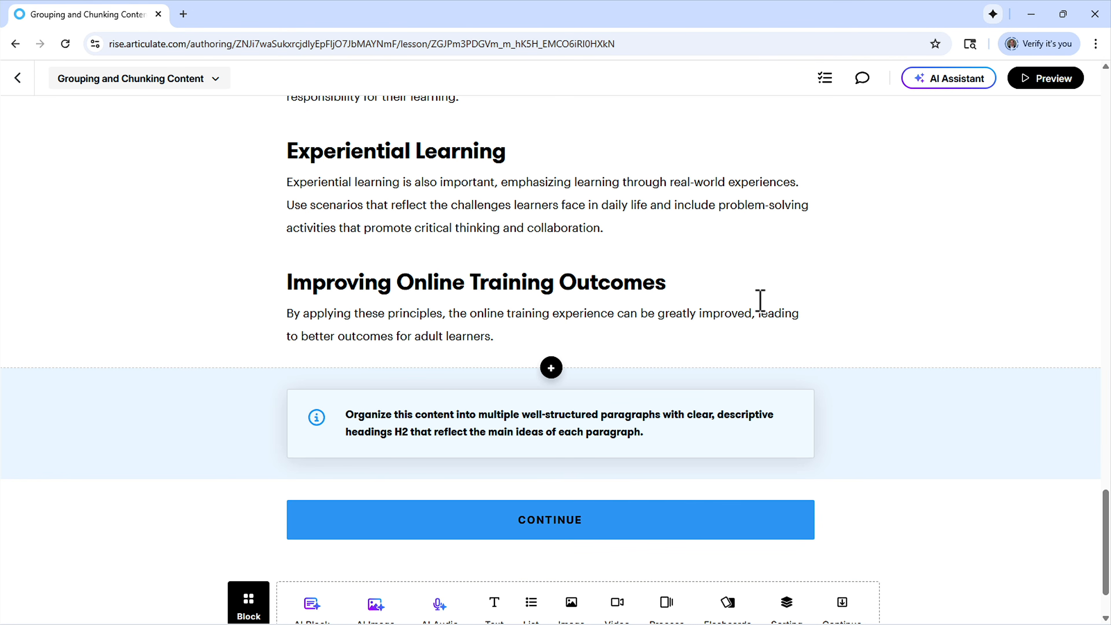
pyautogui.moveTo(378, 457)
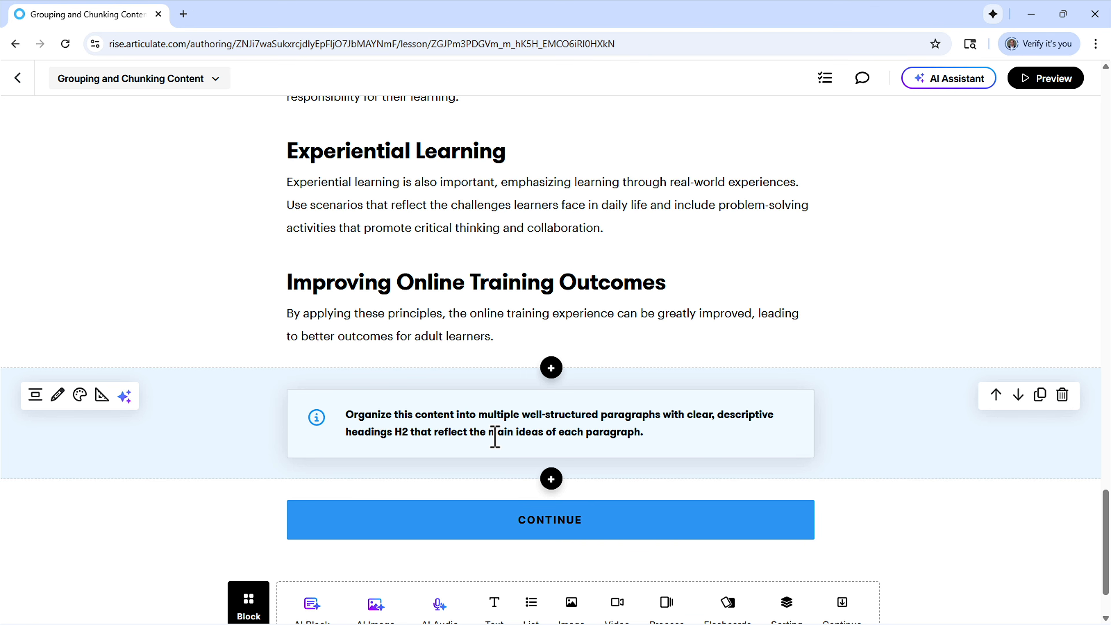
pyautogui.scroll(3, 725, 383)
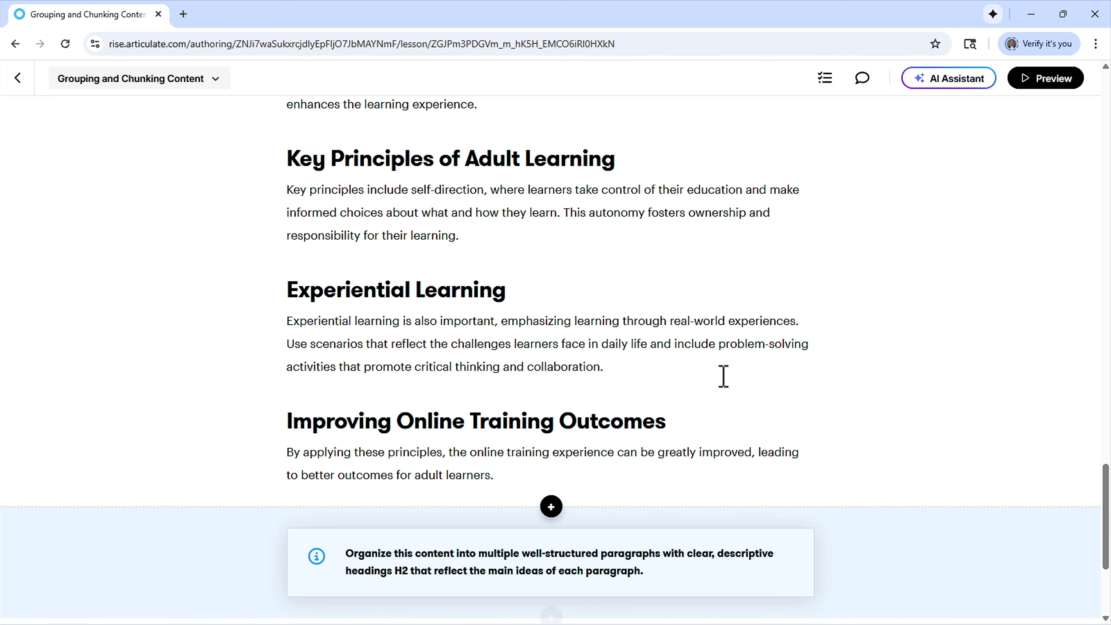
pyautogui.scroll(2, 723, 376)
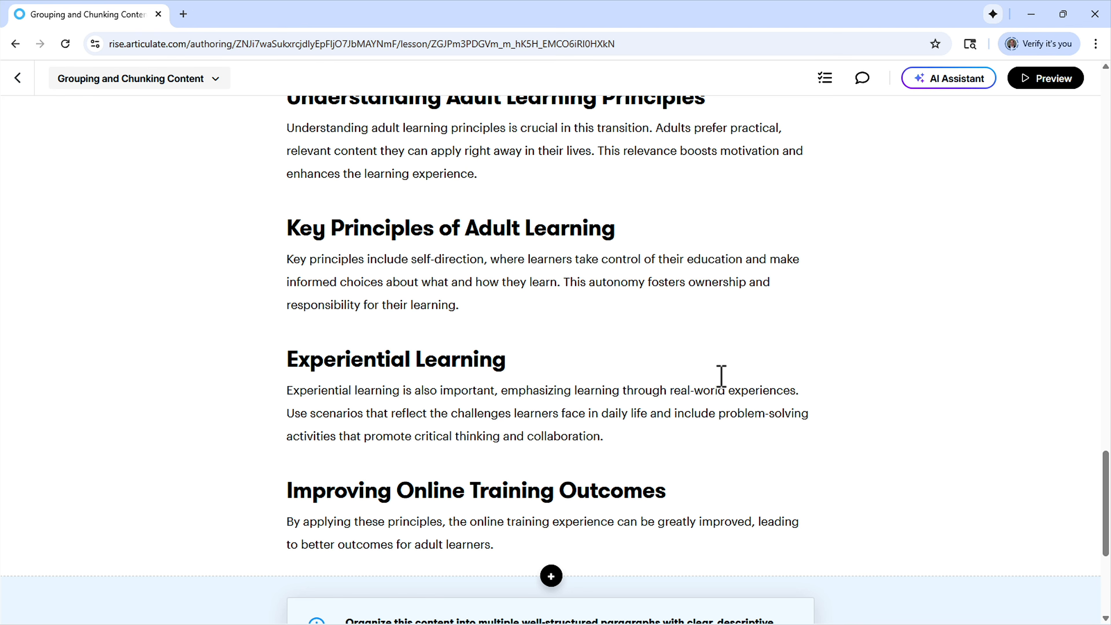
pyautogui.scroll(9, 709, 332)
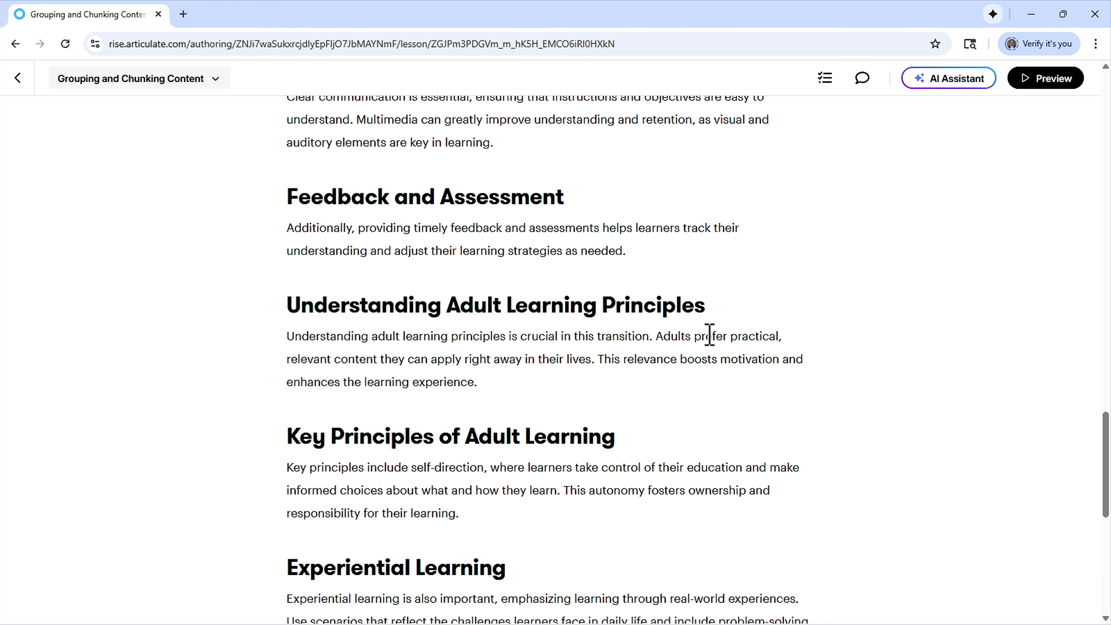
pyautogui.scroll(15, 708, 331)
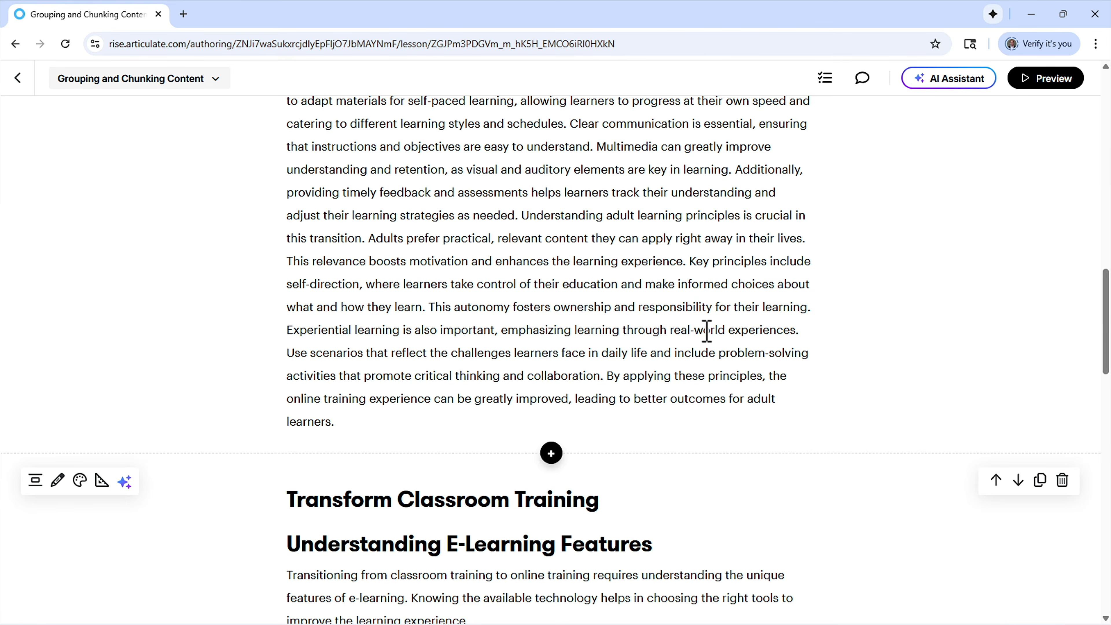
pyautogui.scroll(3, 706, 331)
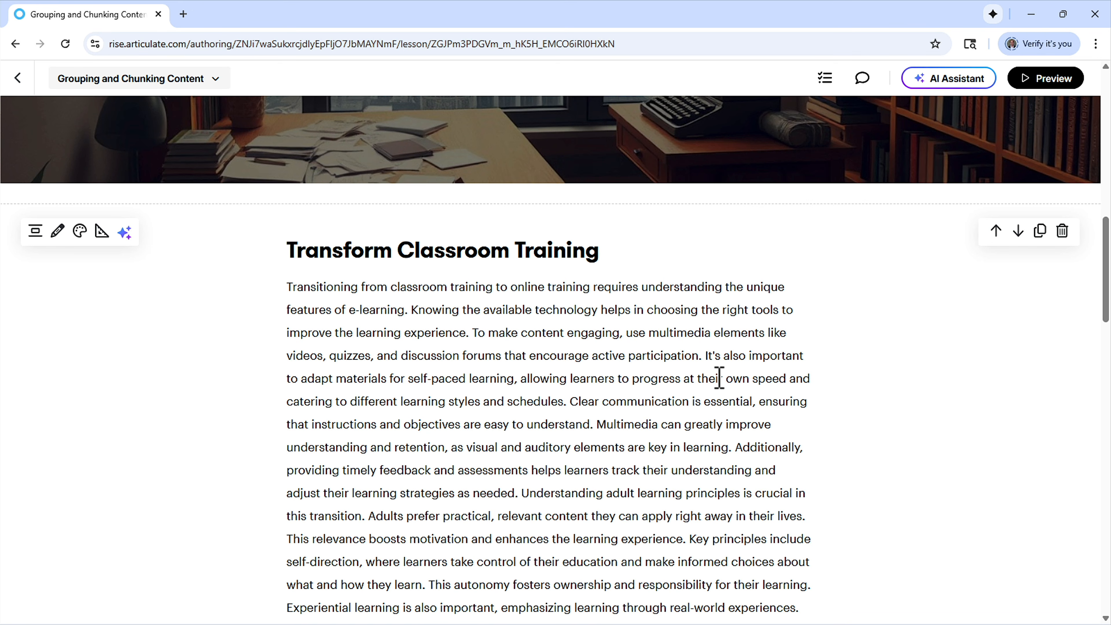
pyautogui.scroll(-2, 725, 375)
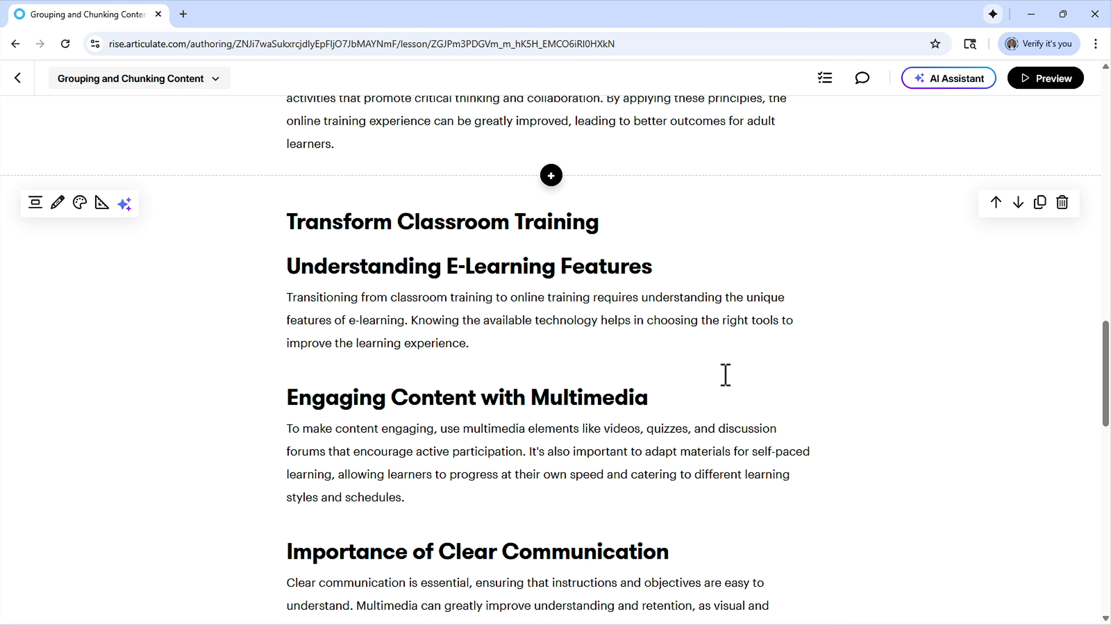
# Go to the Use the Active Voice lesson and copy the active-voice copyediting prompt from the note under the introduction
pyautogui.scroll(-2, 724, 375)
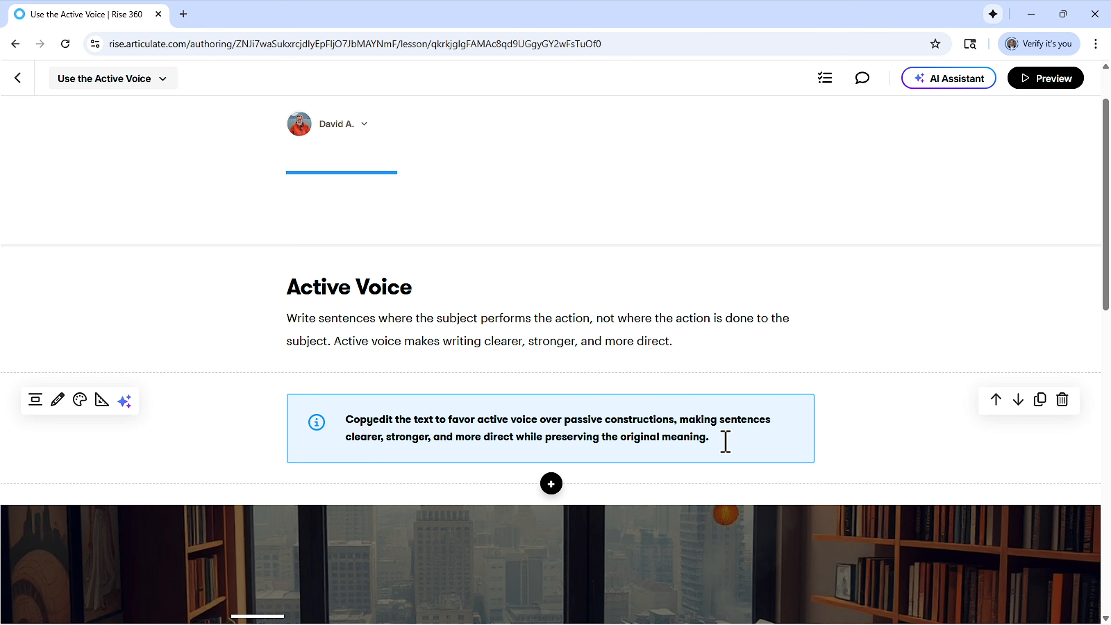
pyautogui.moveTo(725, 442); pyautogui.dragTo(342, 437)
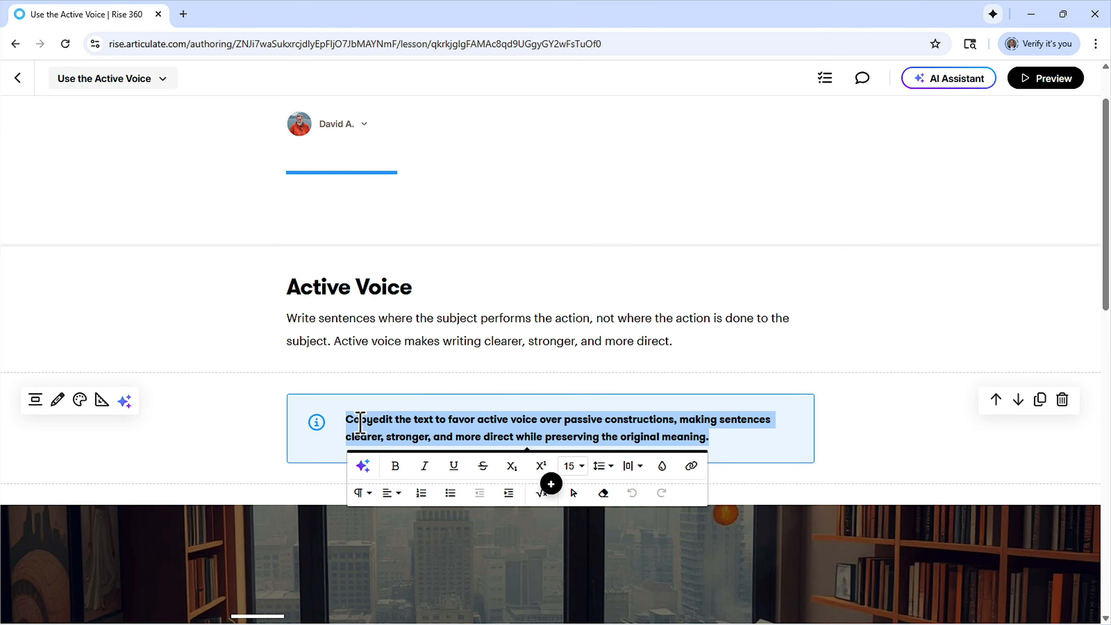
pyautogui.scroll(-3, 393, 411)
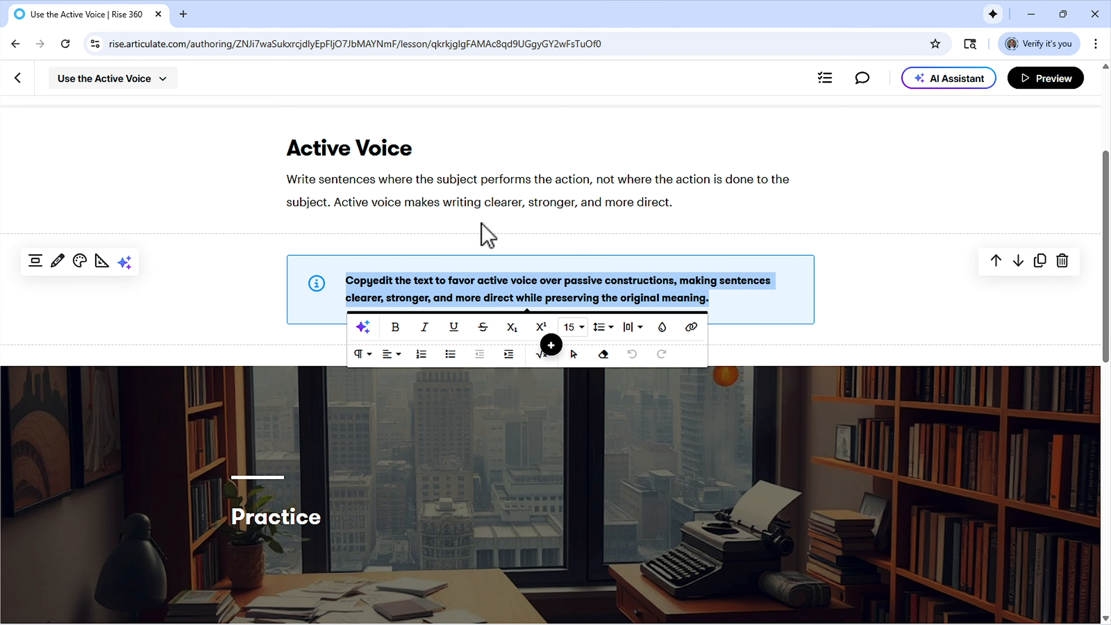
pyautogui.click(489, 201)
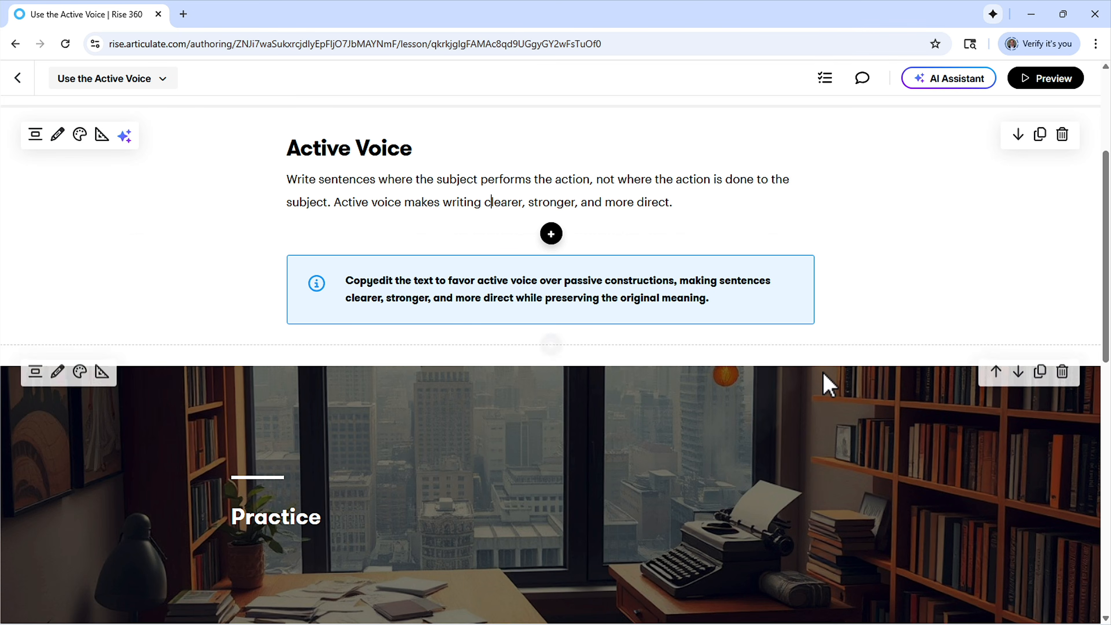
# Duplicate the Transform Classroom Training block that contains the bolded passive phrases
pyautogui.scroll(-7, 823, 372)
pyautogui.scroll(-2, 823, 372)
pyautogui.scroll(2, 824, 373)
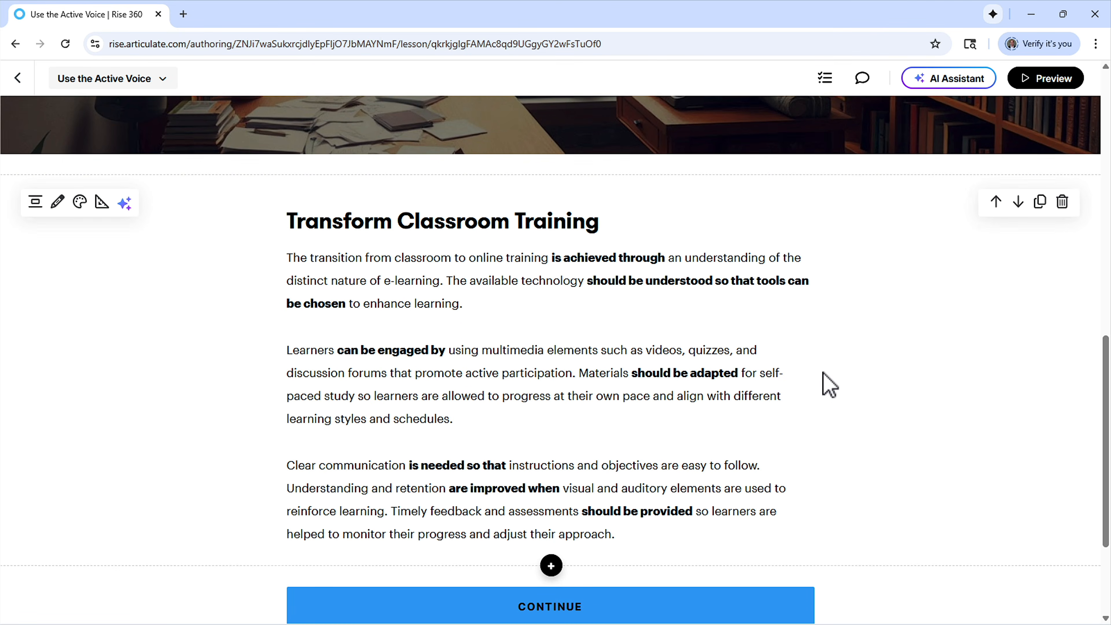
pyautogui.scroll(-1, 851, 373)
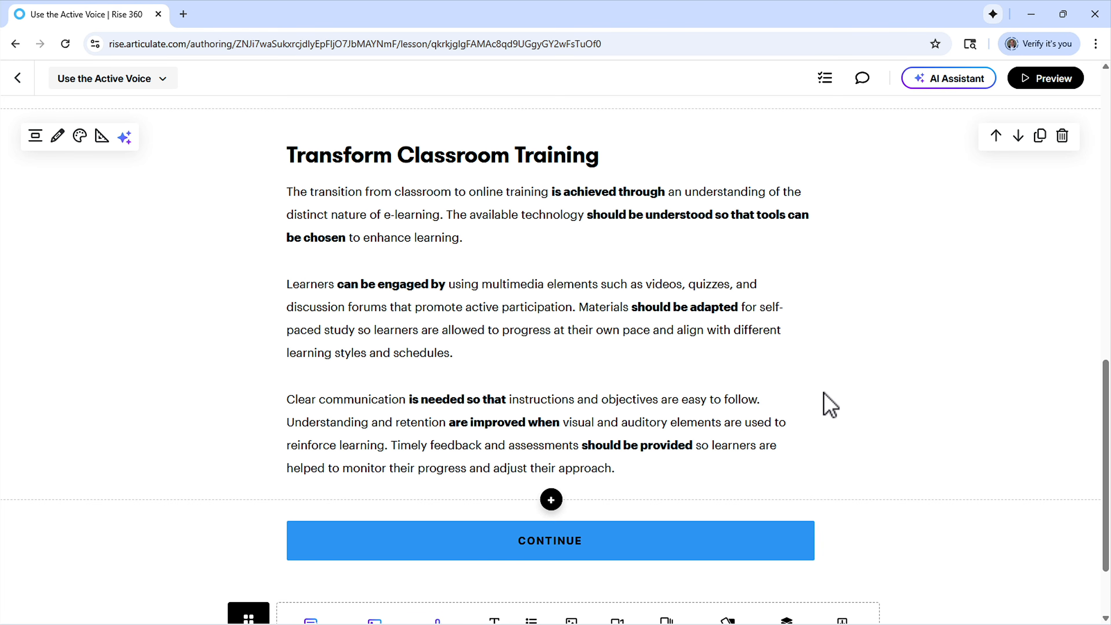
pyautogui.click(1040, 137)
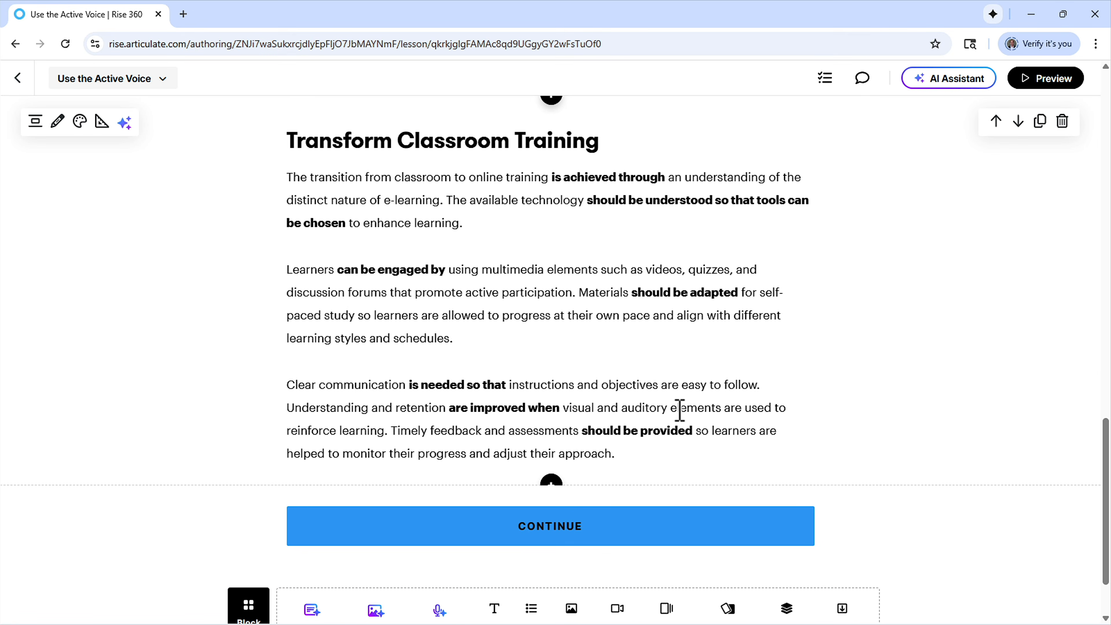
# Have AI copyedit the duplicated block's three paragraphs into active voice using the copied prompt, and replace the selected text
pyautogui.moveTo(651, 449); pyautogui.dragTo(245, 191)
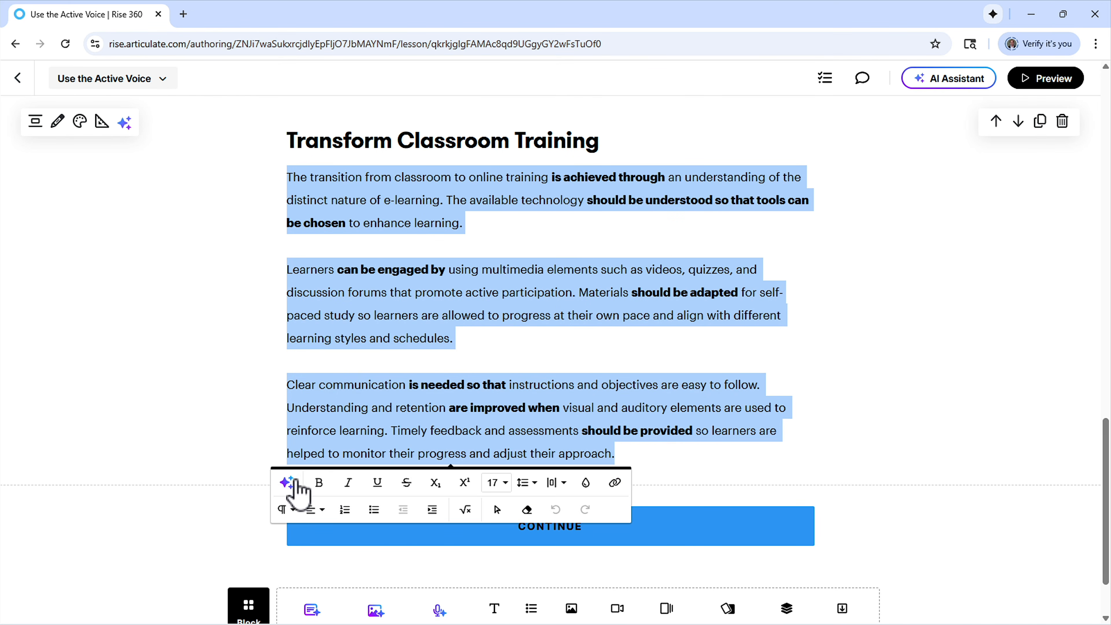
pyautogui.click(287, 482)
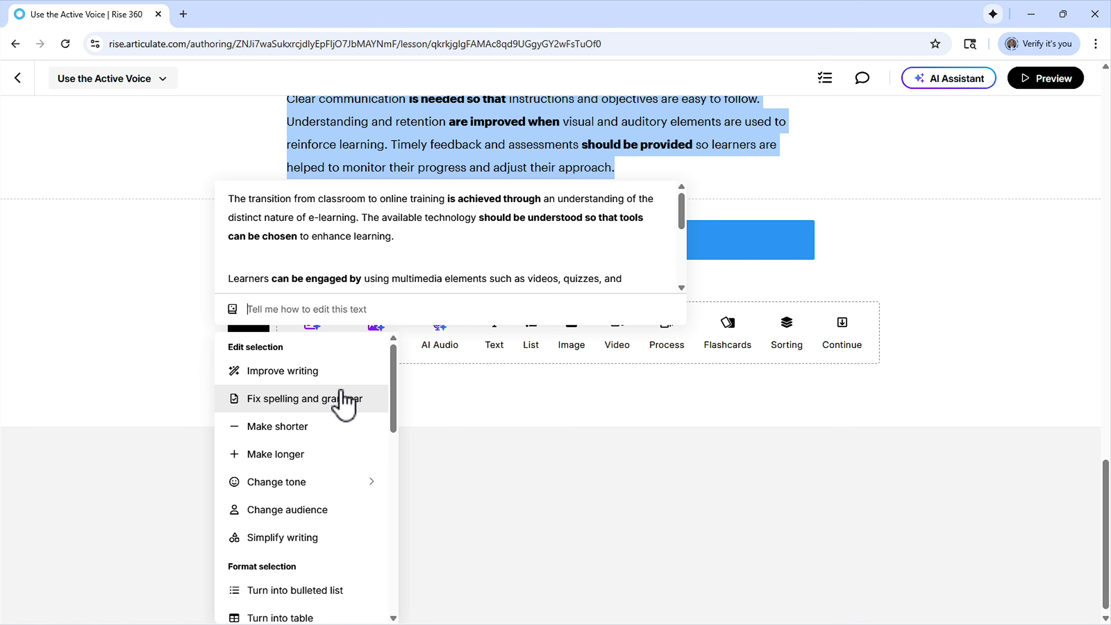
pyautogui.hotkey('ctrl', 'v')
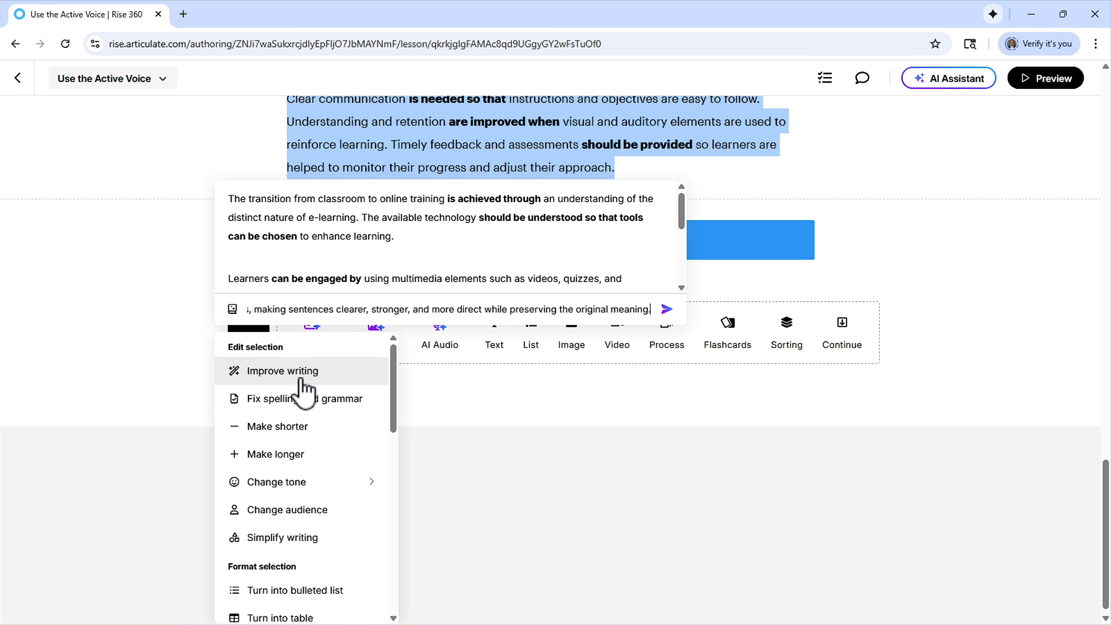
pyautogui.click(667, 309)
pyautogui.scroll(2, 991, 371)
pyautogui.scroll(2, 992, 371)
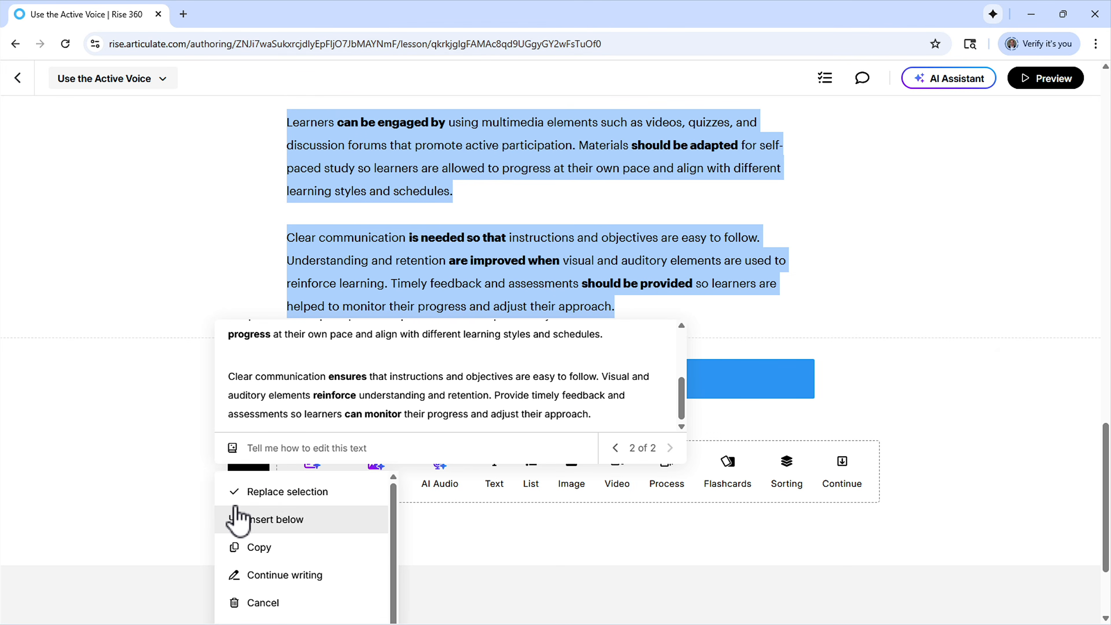
pyautogui.click(322, 492)
pyautogui.scroll(10, 897, 374)
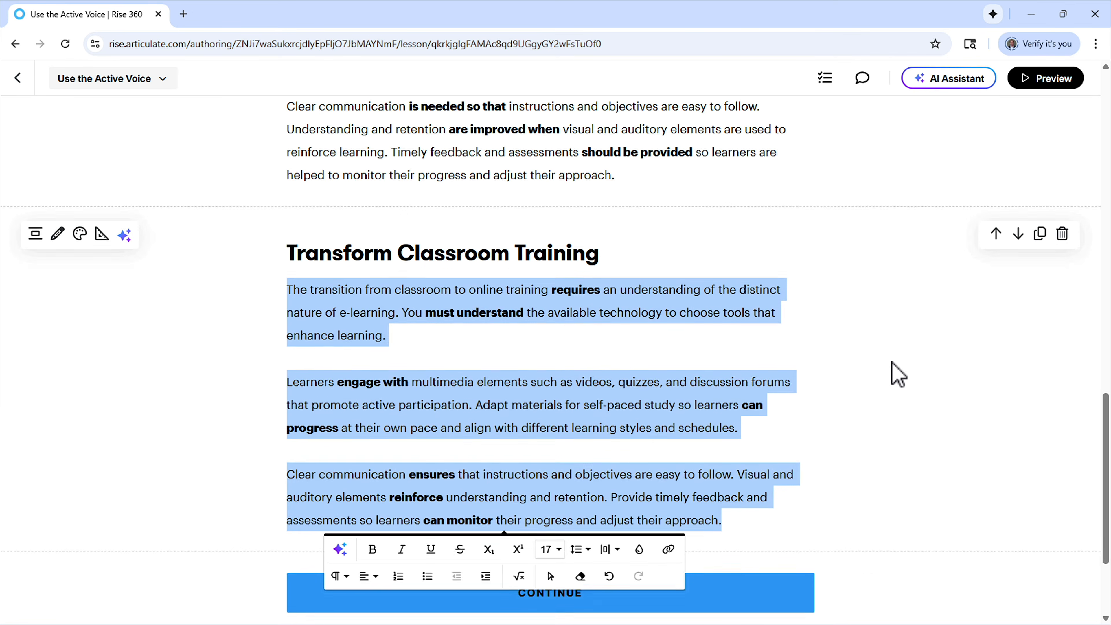
# Compare the active-voice copy with the original Transform Classroom Training text, and review the copyediting prompt in the note under the introduction
pyautogui.scroll(2, 897, 374)
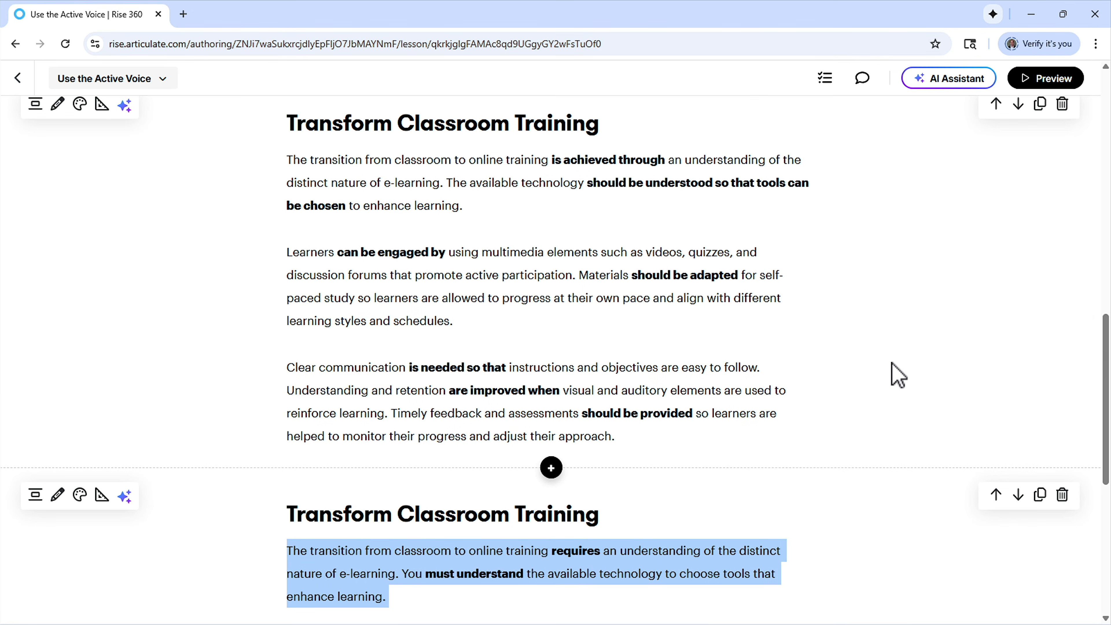
pyautogui.scroll(-2, 639, 247)
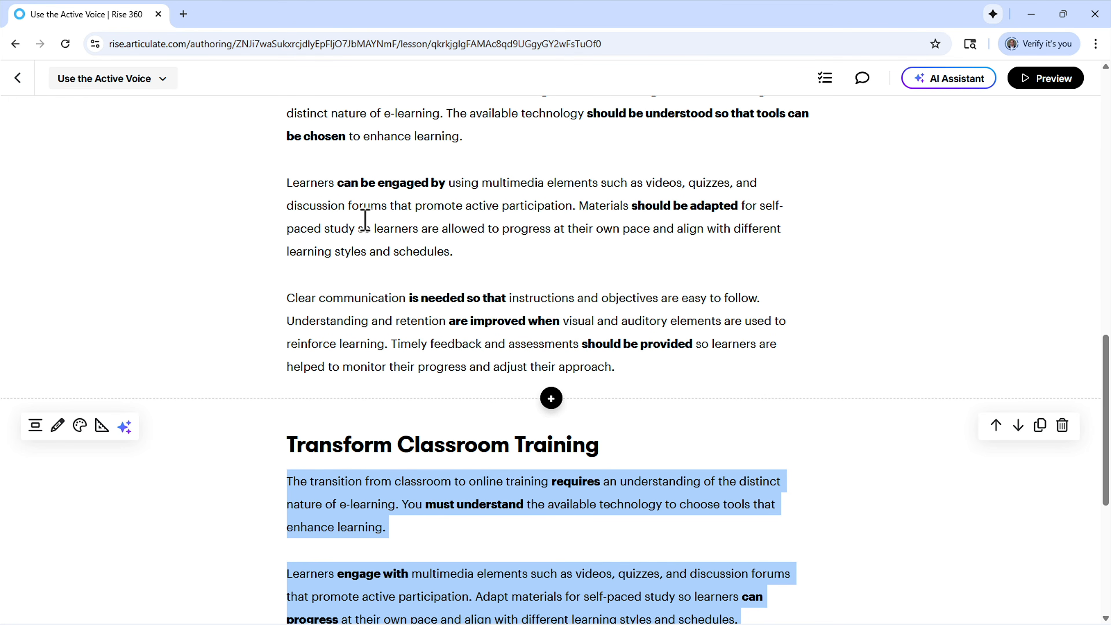
pyautogui.scroll(2, 671, 362)
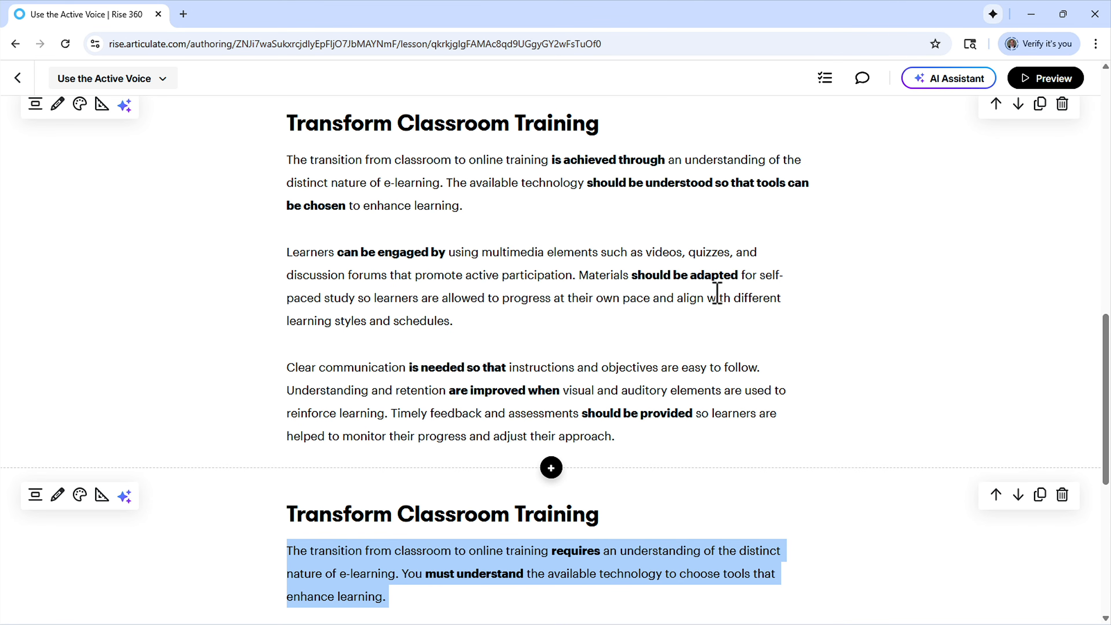
pyautogui.scroll(-4, 669, 354)
pyautogui.click(743, 431)
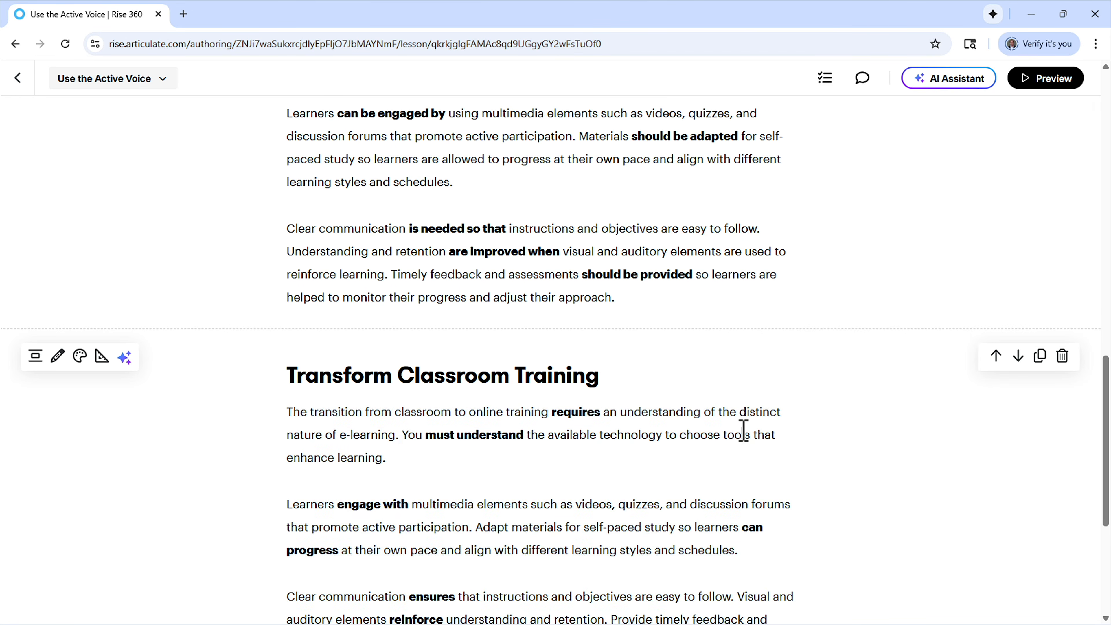
pyautogui.scroll(-4, 743, 428)
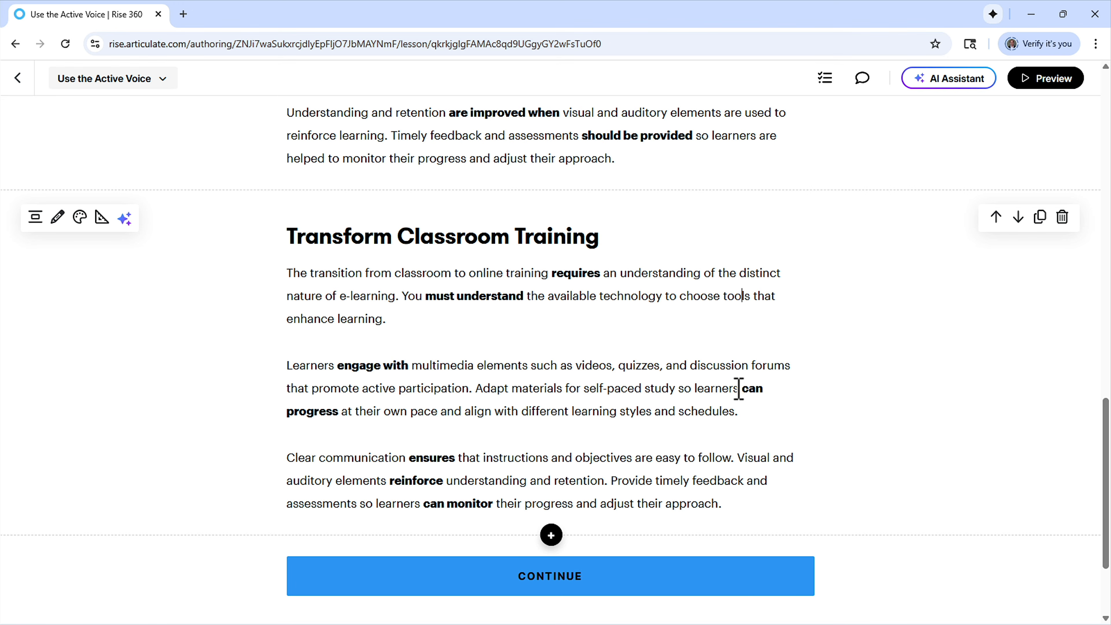
pyautogui.scroll(20, 738, 389)
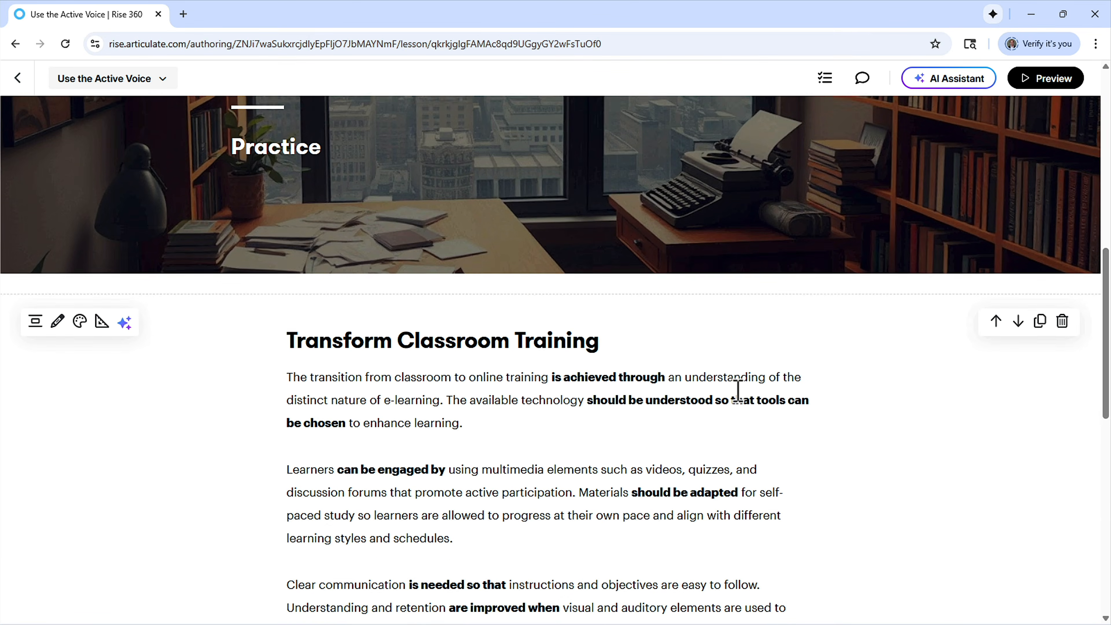
pyautogui.scroll(2, 738, 390)
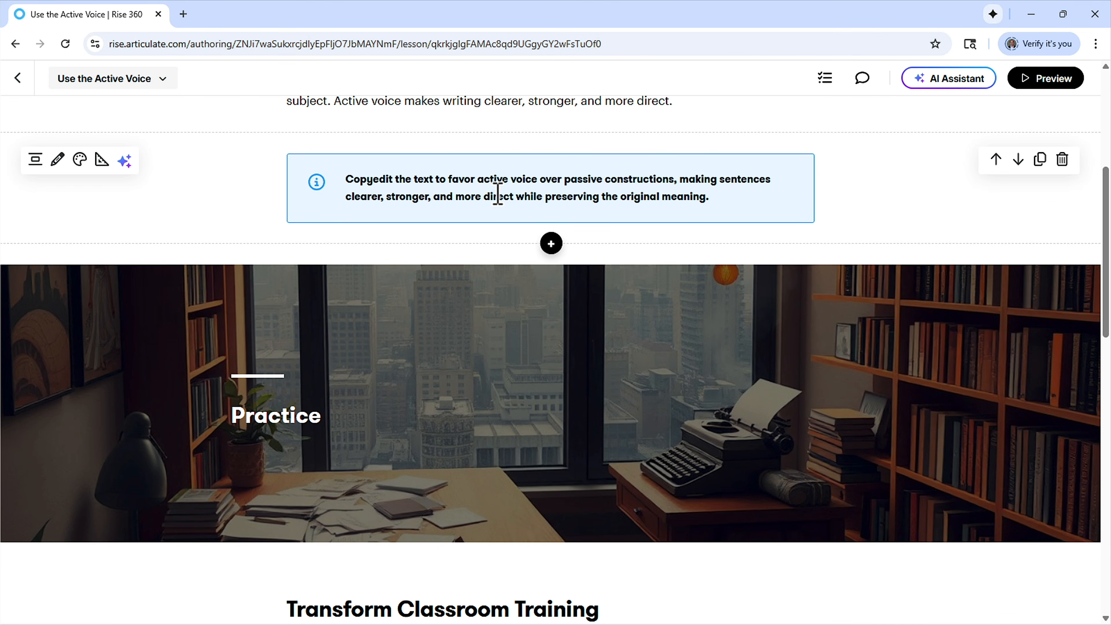
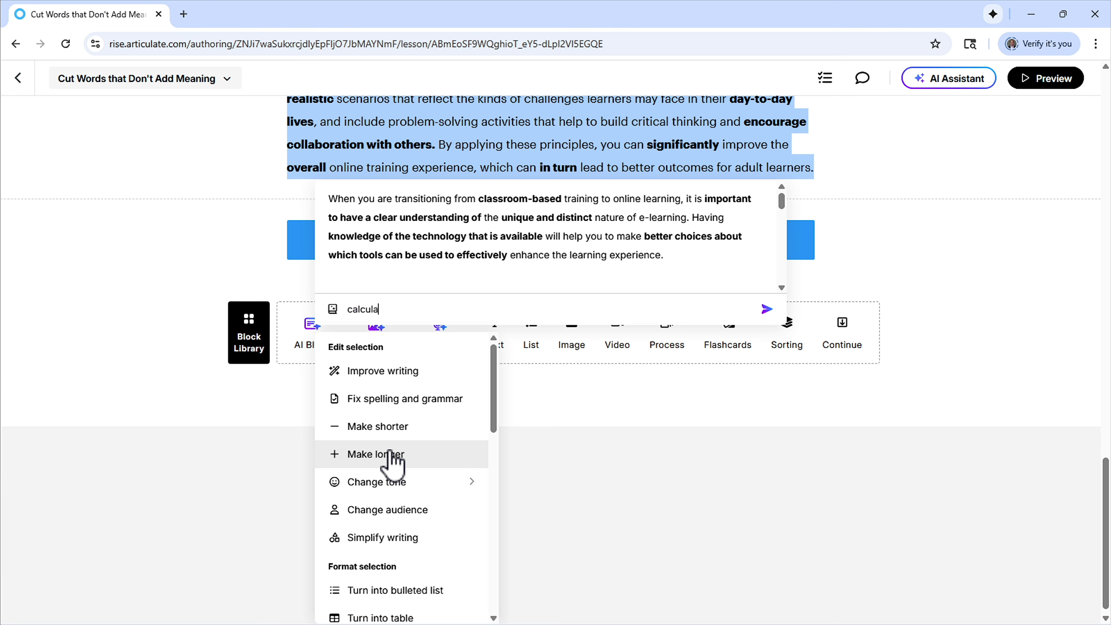
# Ask AI to calculate the word count of the selected Transform Classroom Training text, and dismiss the answer without applying it
pyautogui.click(389, 453)
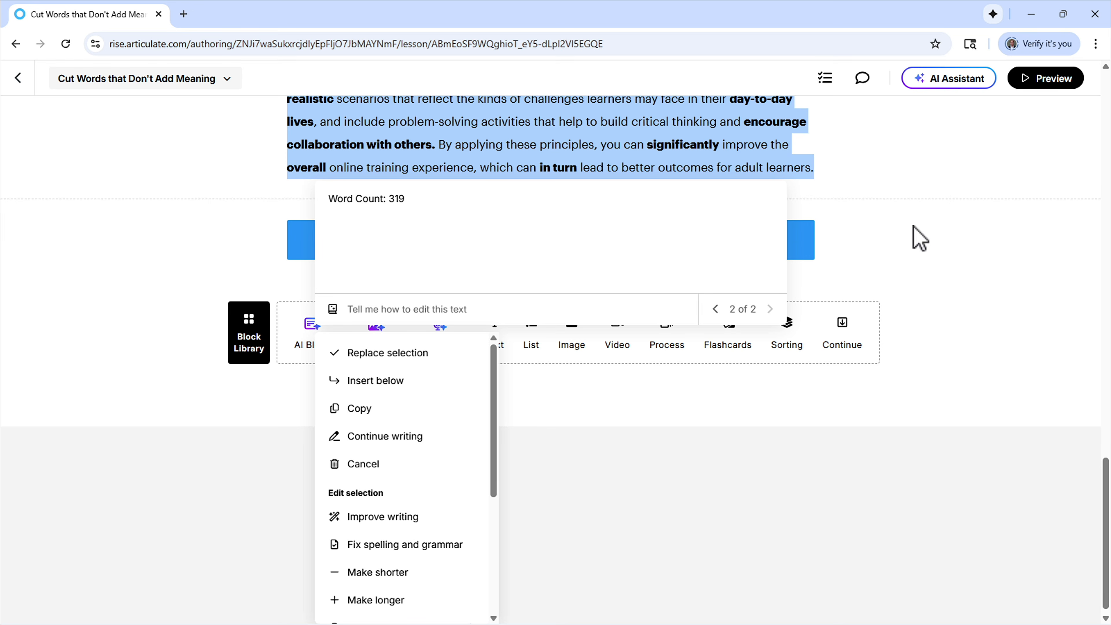
pyautogui.click(905, 194)
# Duplicate the Transform Classroom Training block and have AI copyedit the copy to omit needless words and redundancies while preserving tone, meaning and natural flow, replacing the selection
pyautogui.scroll(10, 962, 207)
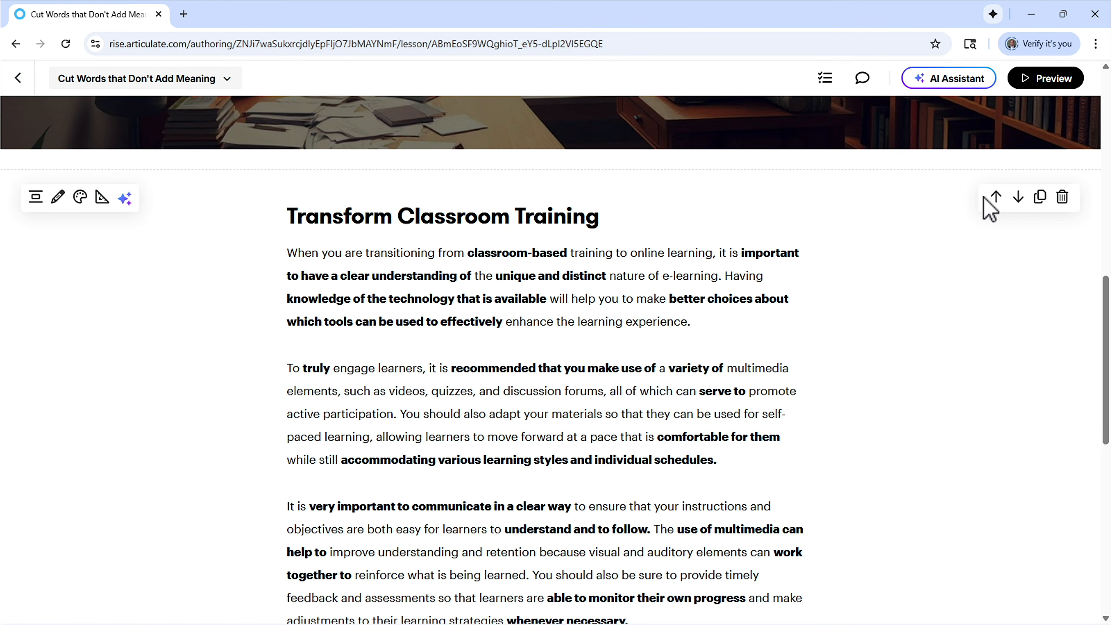
pyautogui.click(1045, 204)
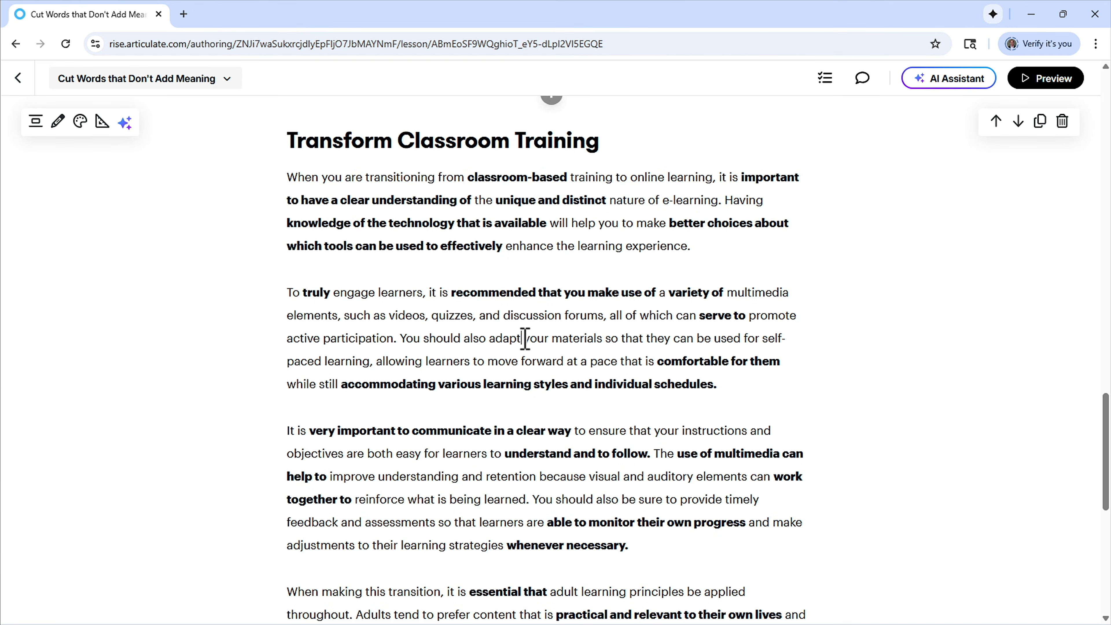
pyautogui.hotkey('ctrl', 'a')
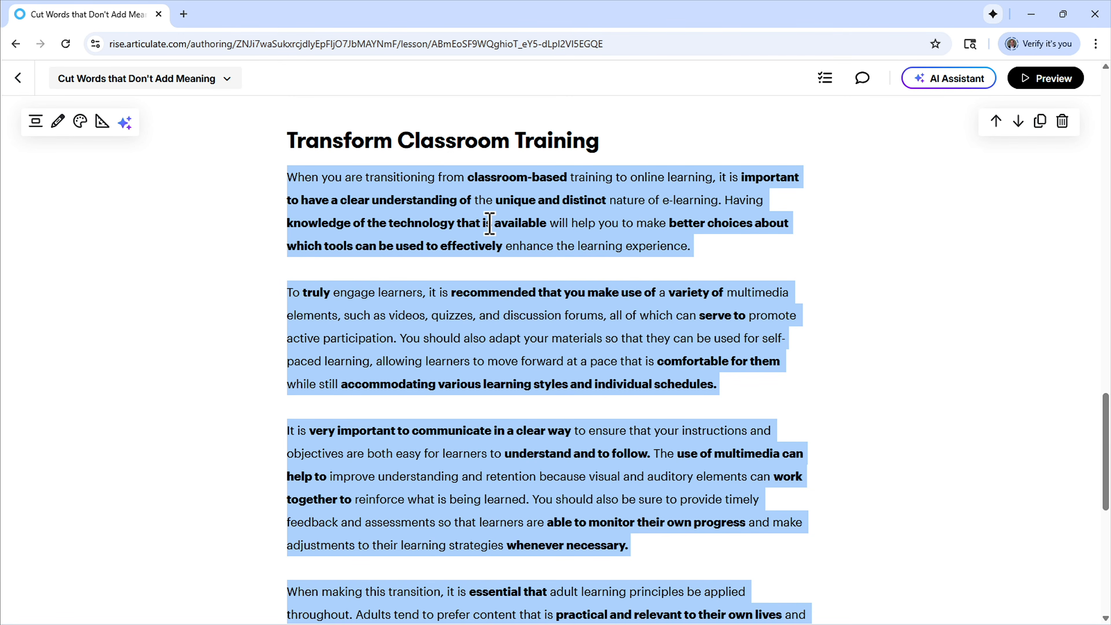
pyautogui.scroll(-7, 579, 232)
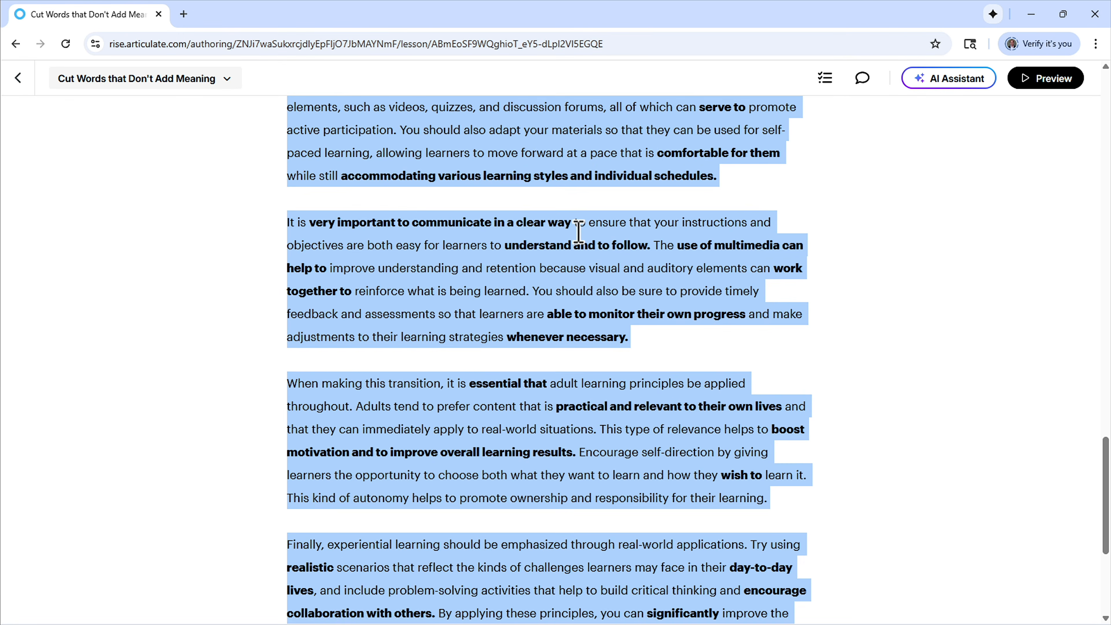
pyautogui.scroll(-3, 579, 232)
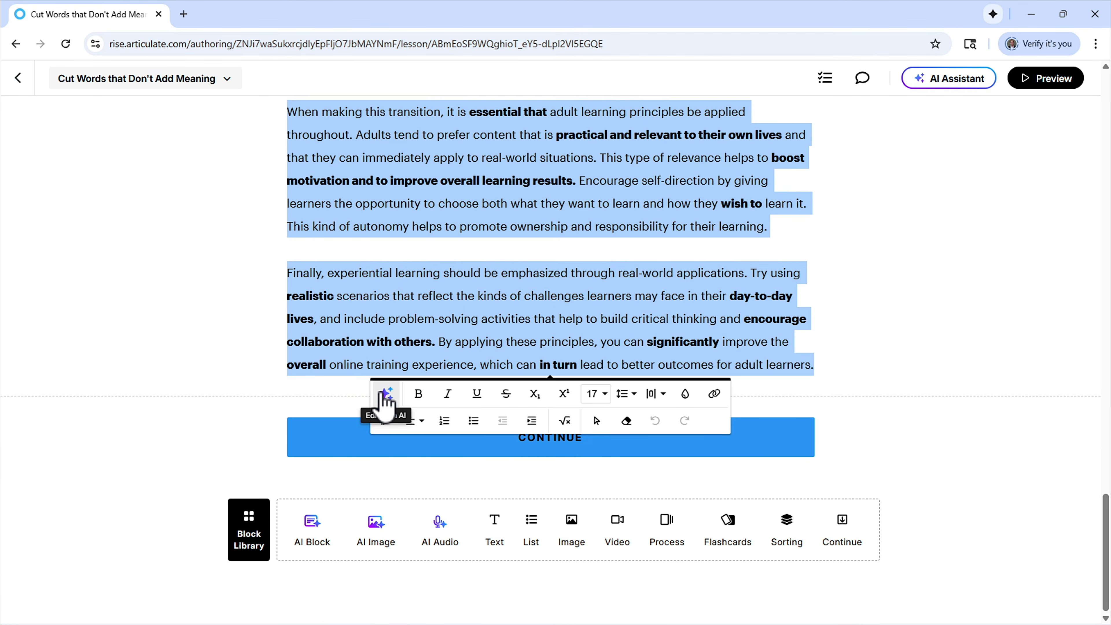
pyautogui.click(381, 391)
pyautogui.scroll(-4, 378, 389)
pyautogui.write("Copyedit the text to omit needless words and redundancies. Keep sentences clear and concise while preserving the author's tone, meaning, and natural flow.")
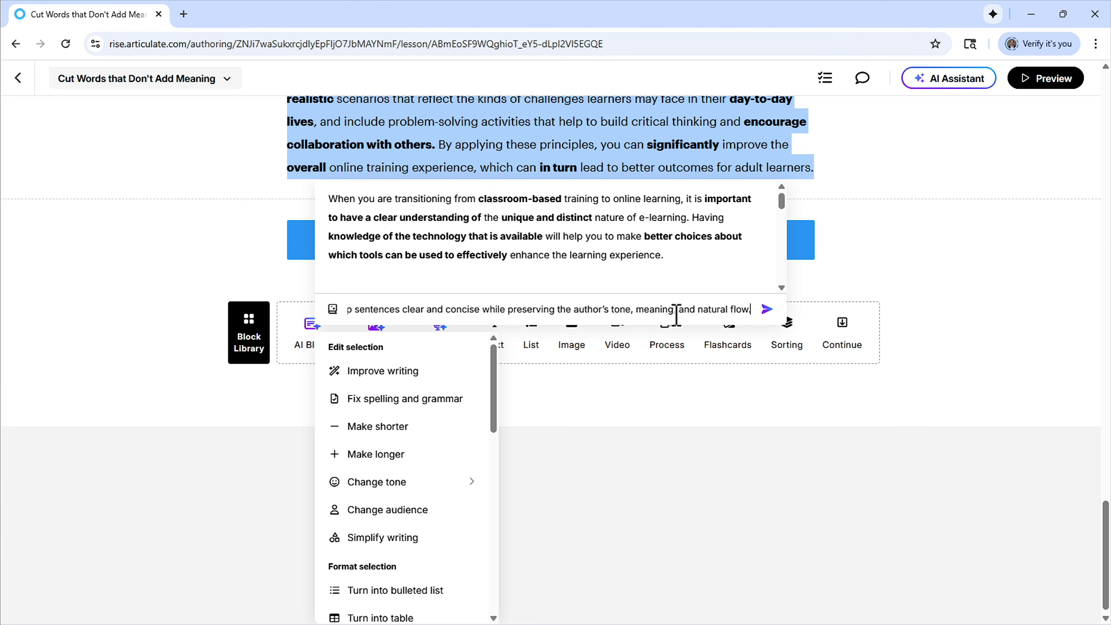
pyautogui.click(767, 310)
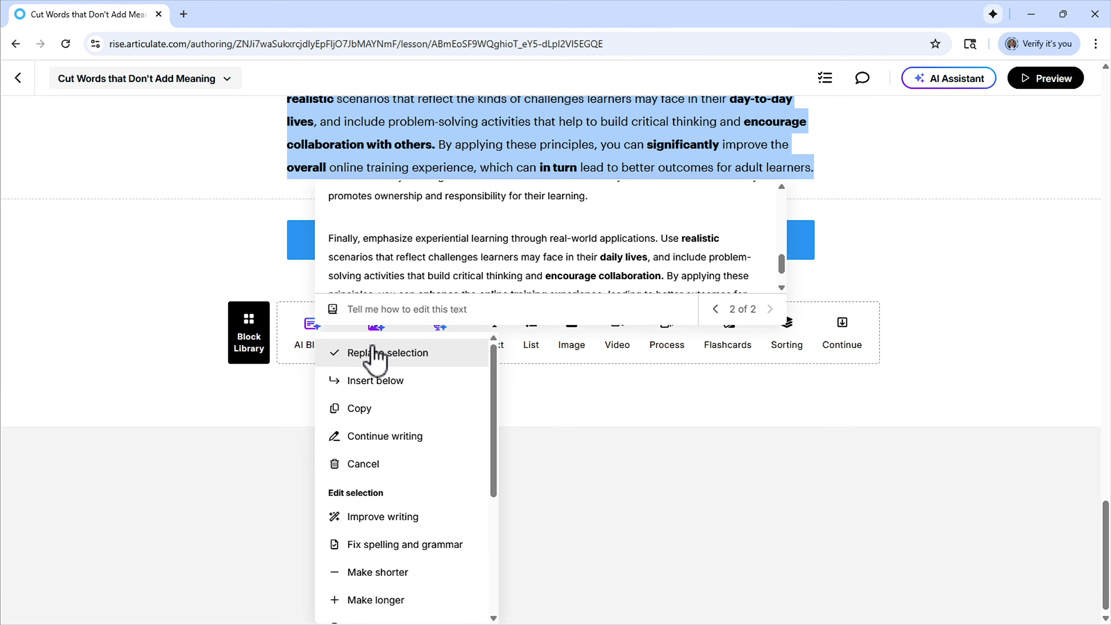
pyautogui.click(372, 354)
# Ask AI "what is the word count" for the shortened text, dismiss the answer, and compare the shortened block with the original
pyautogui.scroll(5, 925, 358)
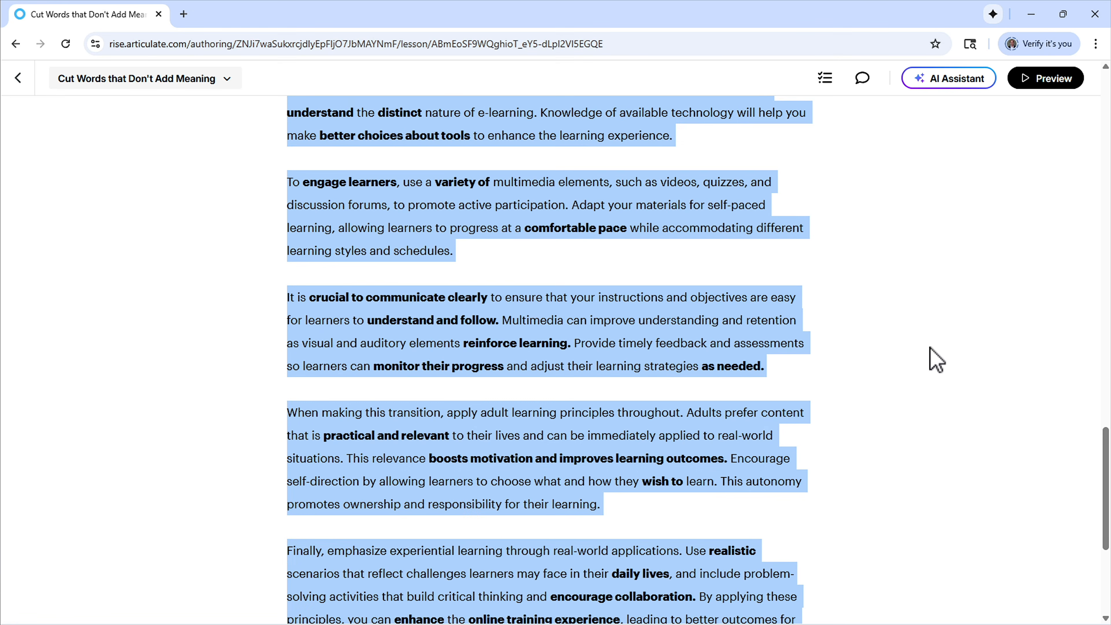
pyautogui.scroll(-5, 936, 359)
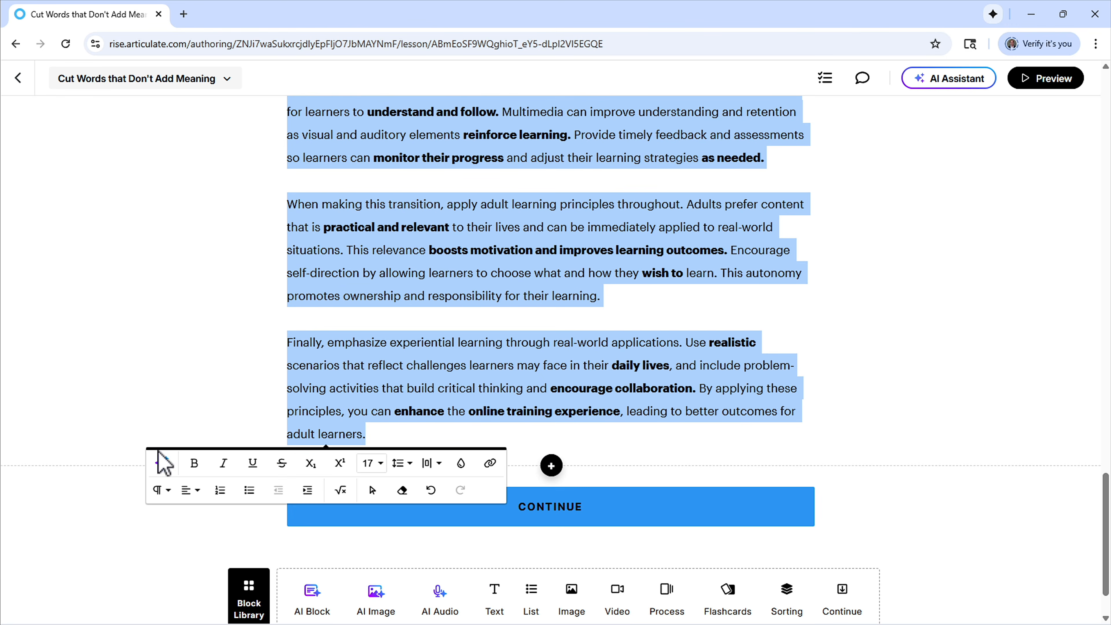
pyautogui.click(161, 464)
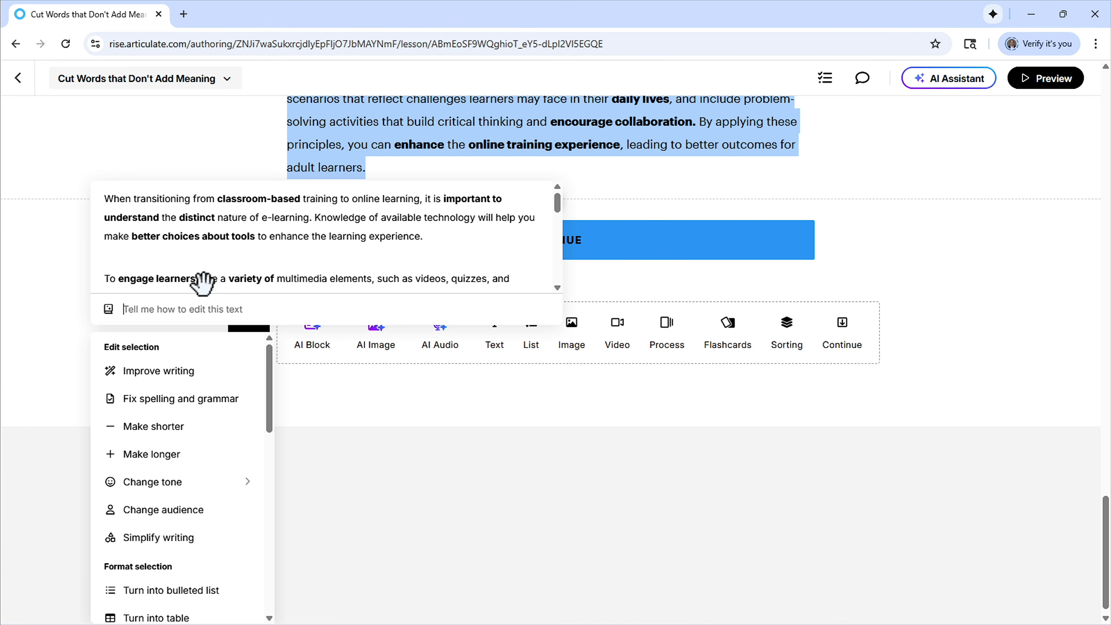
pyautogui.write('what i')
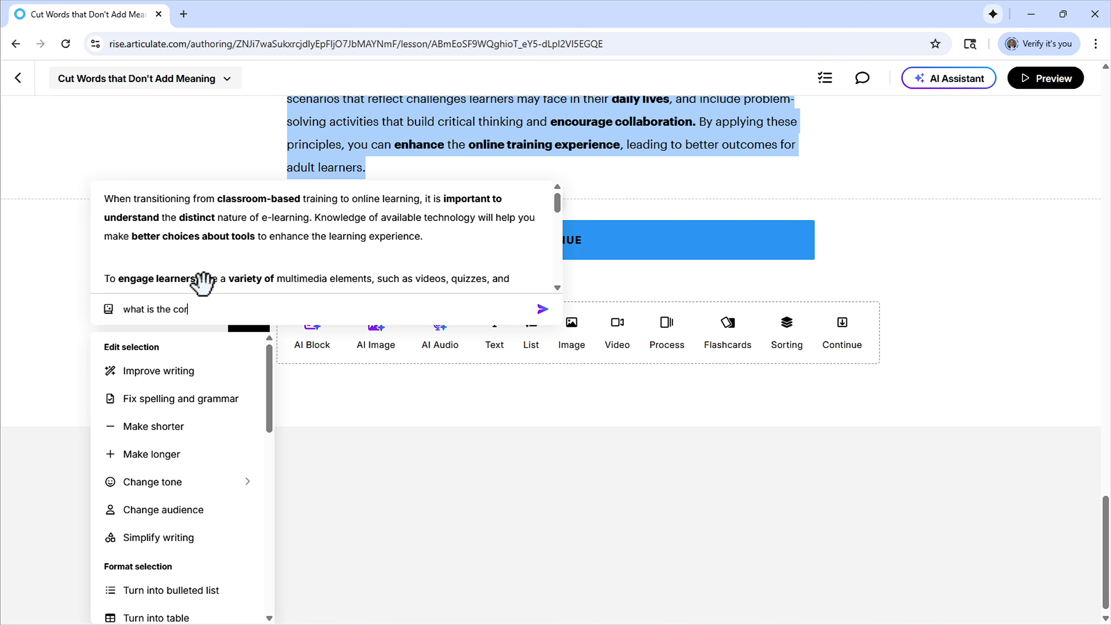
pyautogui.write('s the word count')
pyautogui.press('Return')
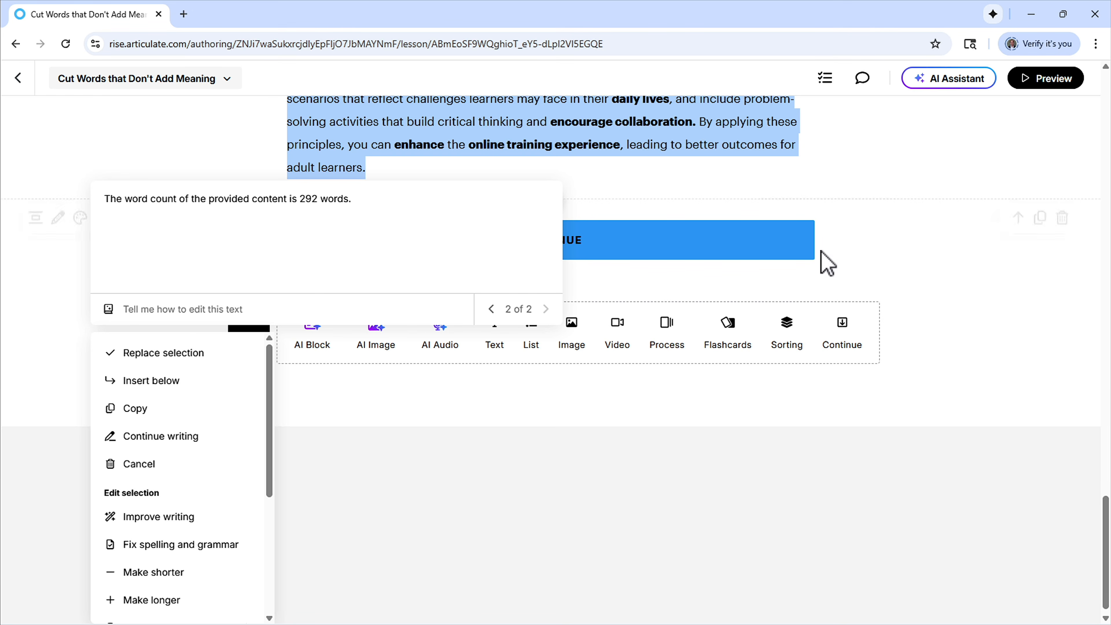
pyautogui.click(962, 354)
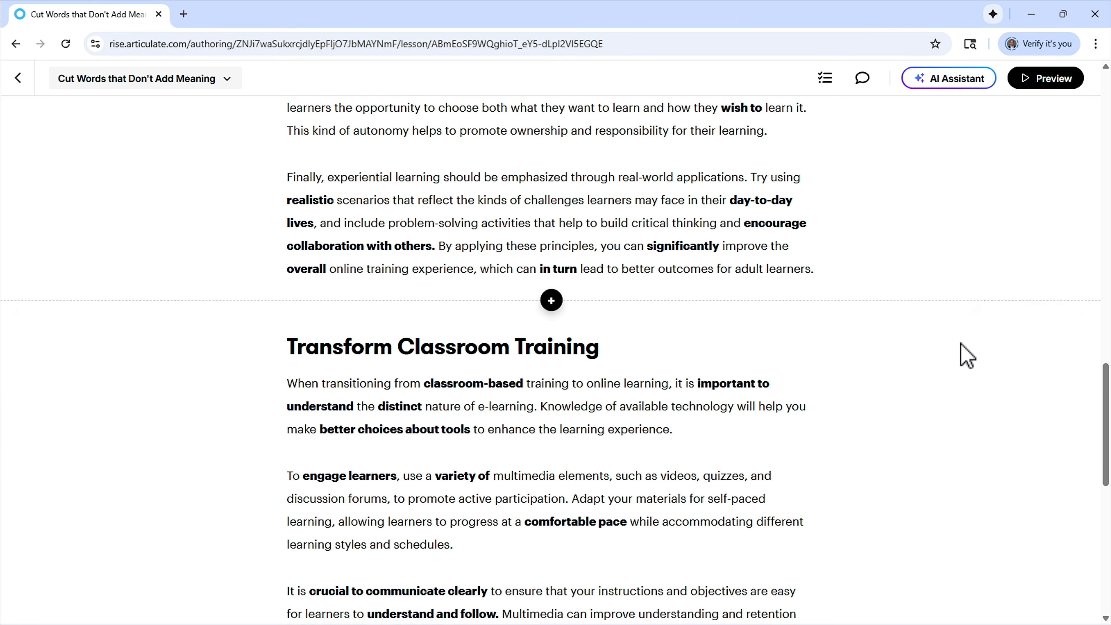
pyautogui.scroll(-1, 967, 355)
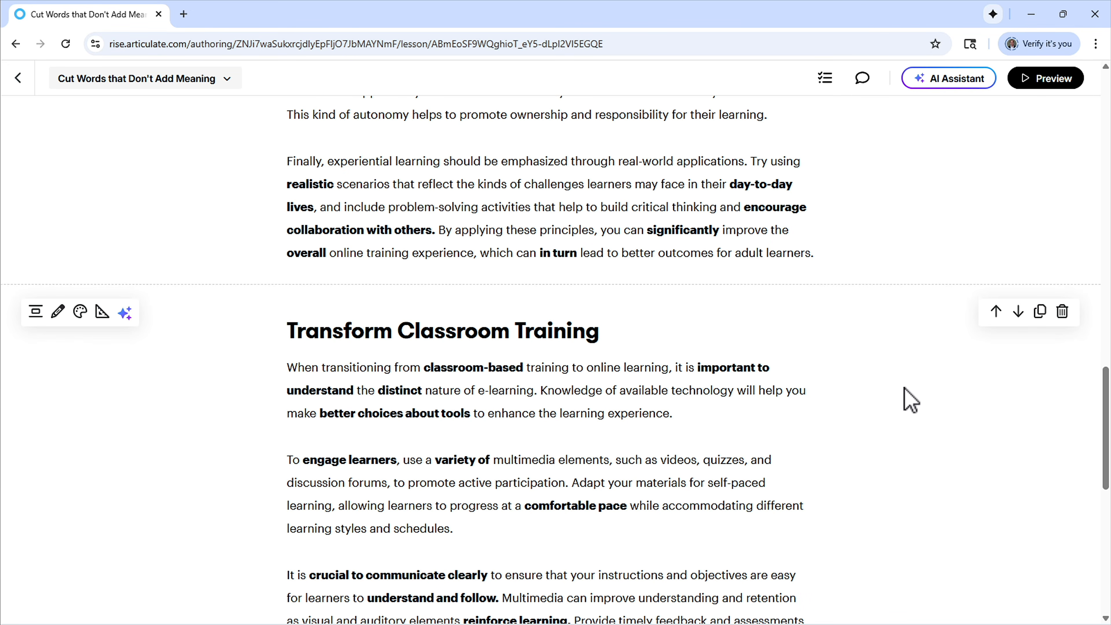
pyautogui.moveTo(1108, 391)
pyautogui.mouseDown()
pyautogui.moveTo(1108, 253)
pyautogui.moveTo(1108, 377)
pyautogui.mouseUp()
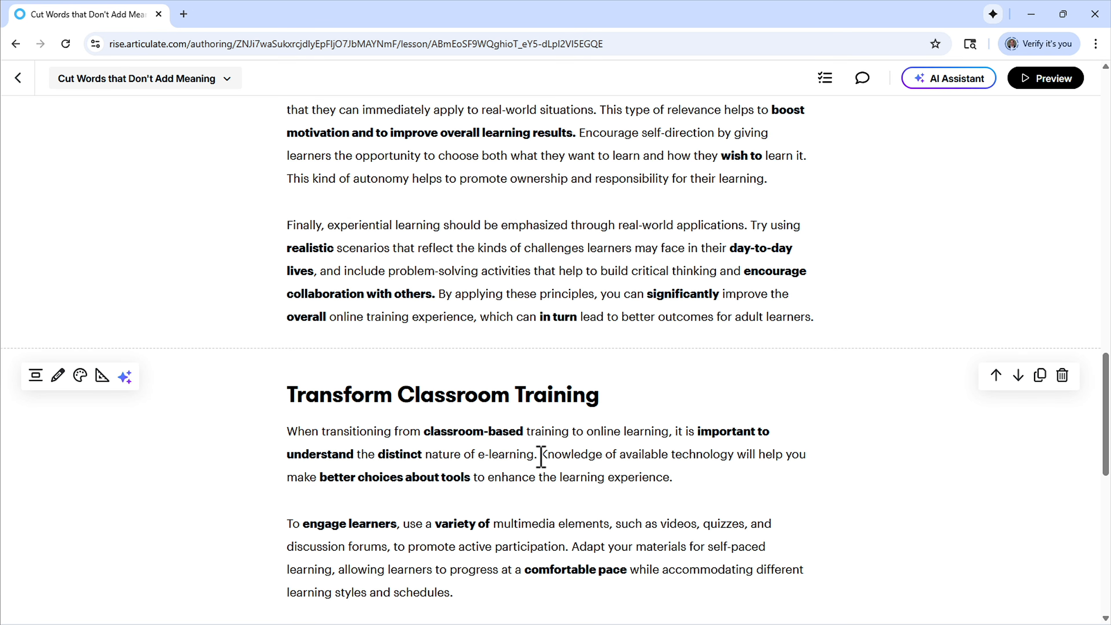
pyautogui.scroll(15, 544, 454)
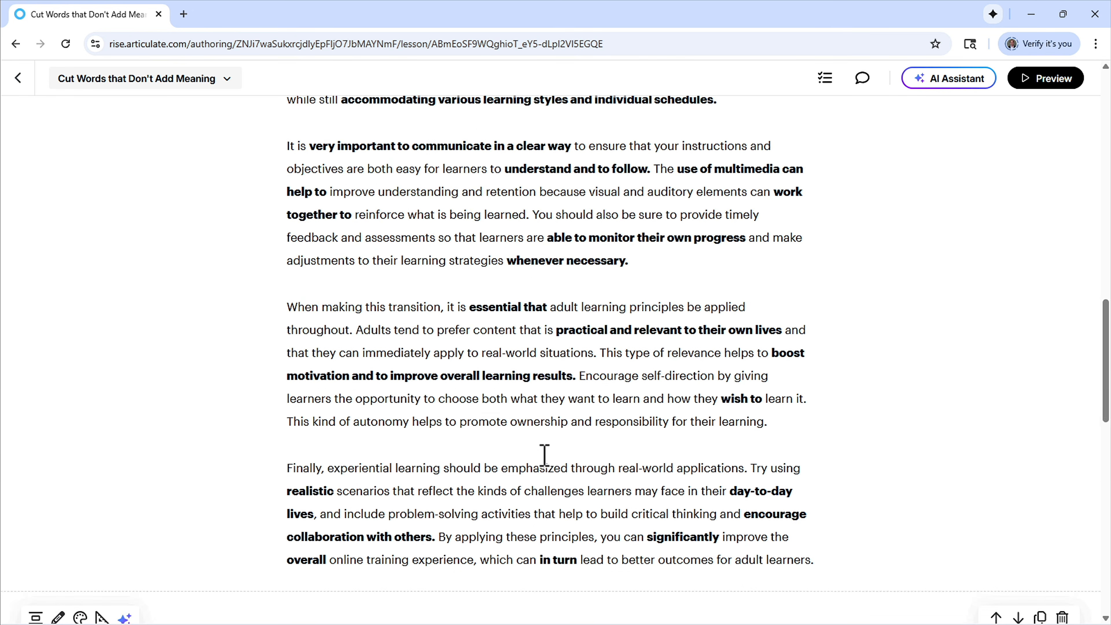
pyautogui.scroll(8, 545, 455)
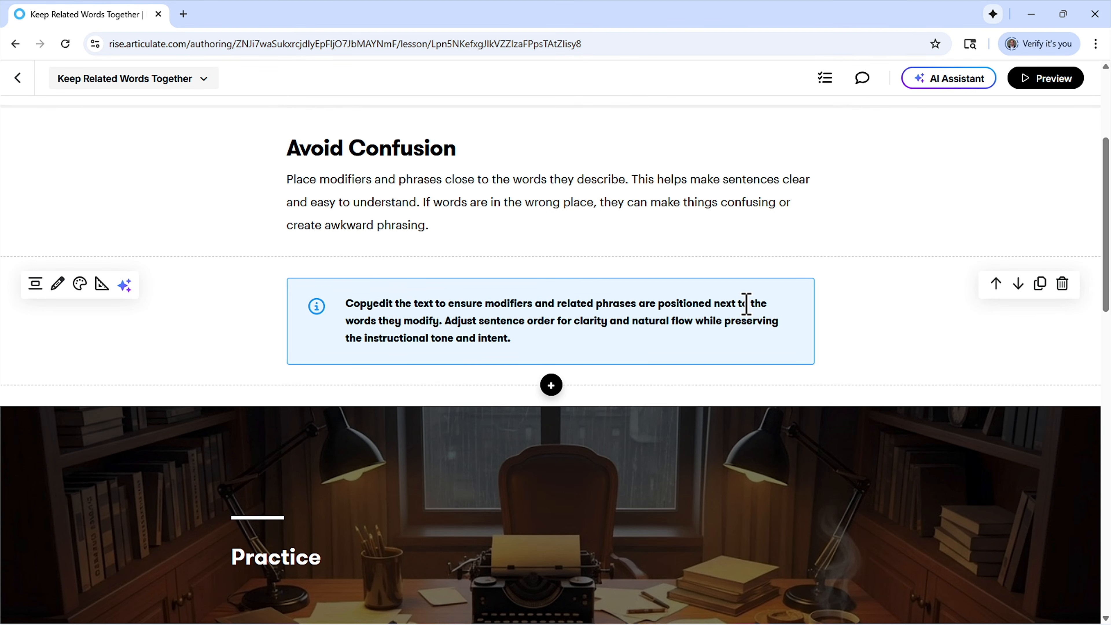
# Copy the prompt about positioning modifiers next to the words they modify from the note under Avoid Confusion
pyautogui.moveTo(628, 335); pyautogui.dragTo(317, 305)
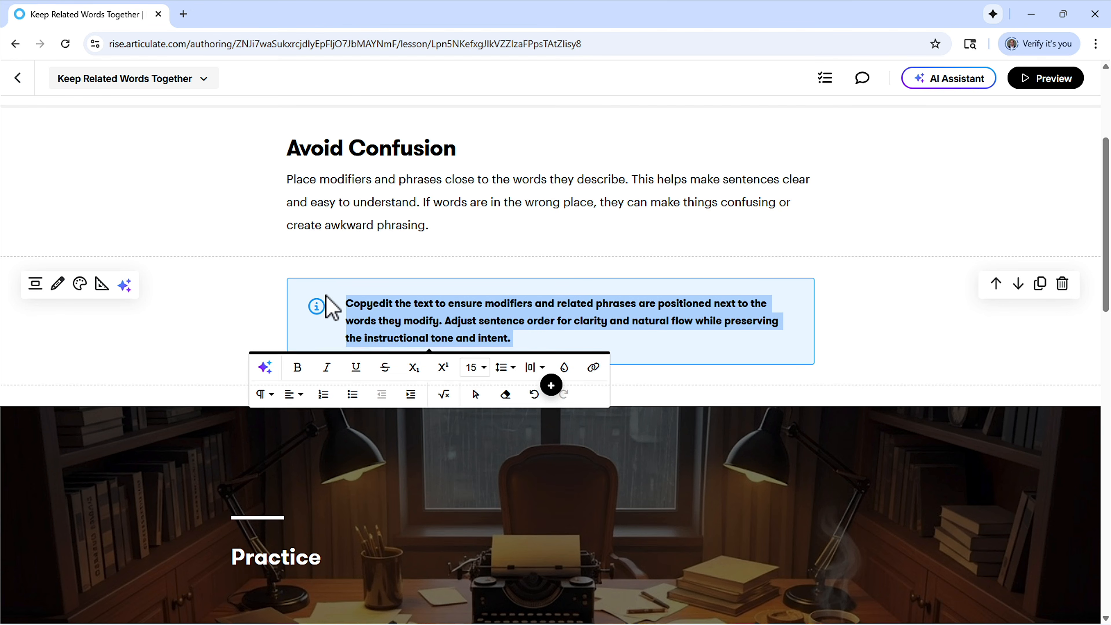
pyautogui.click(536, 316)
pyautogui.scroll(-10, 537, 319)
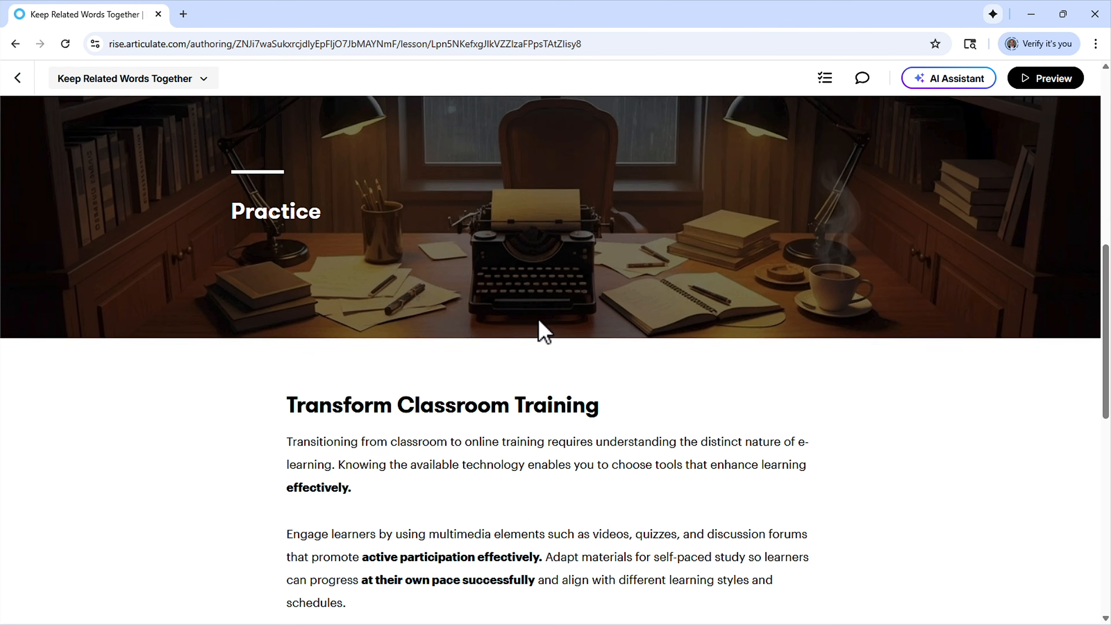
# Duplicate the Transform Classroom Training block and have AI copyedit the copy's three paragraphs with the copied modifier-placement prompt, replacing the selected text
pyautogui.scroll(-2, 540, 319)
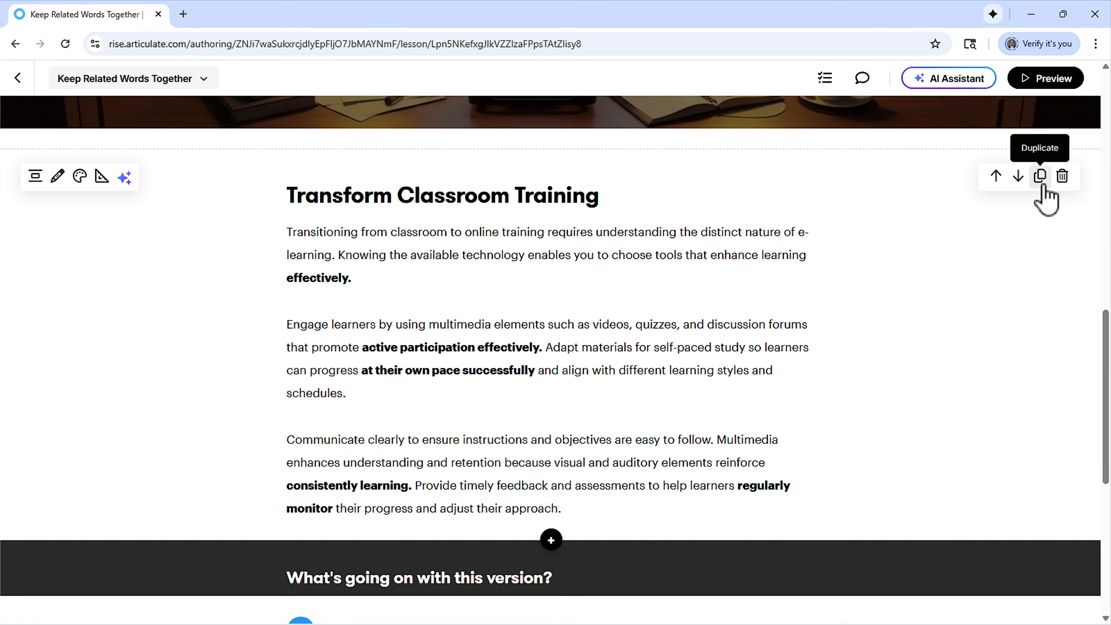
pyautogui.click(1040, 177)
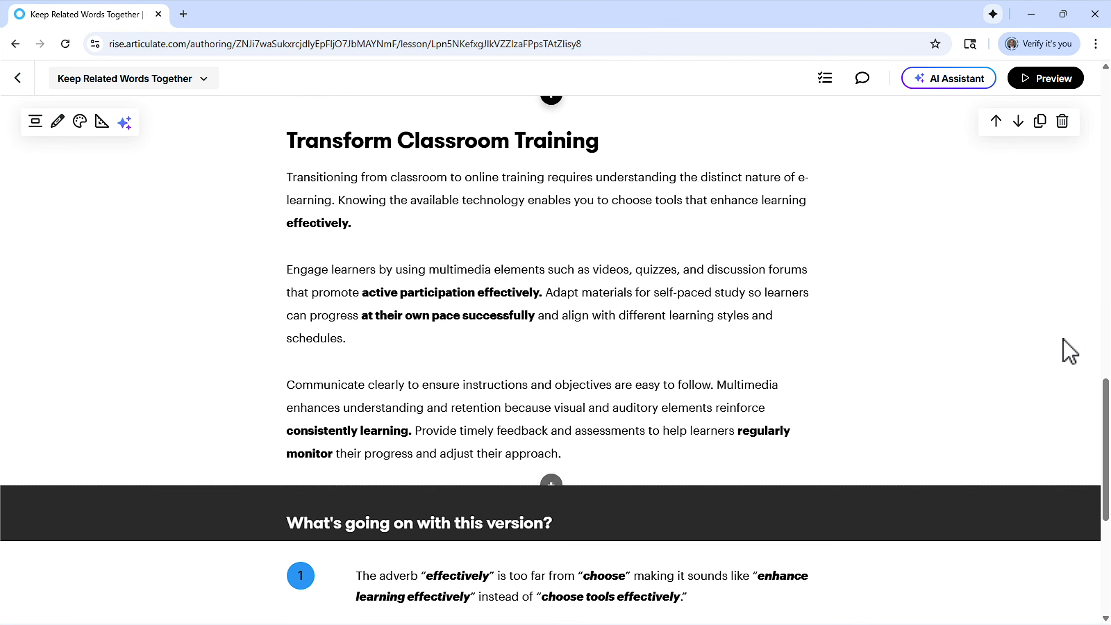
pyautogui.hotkey('ctrl', 'a')
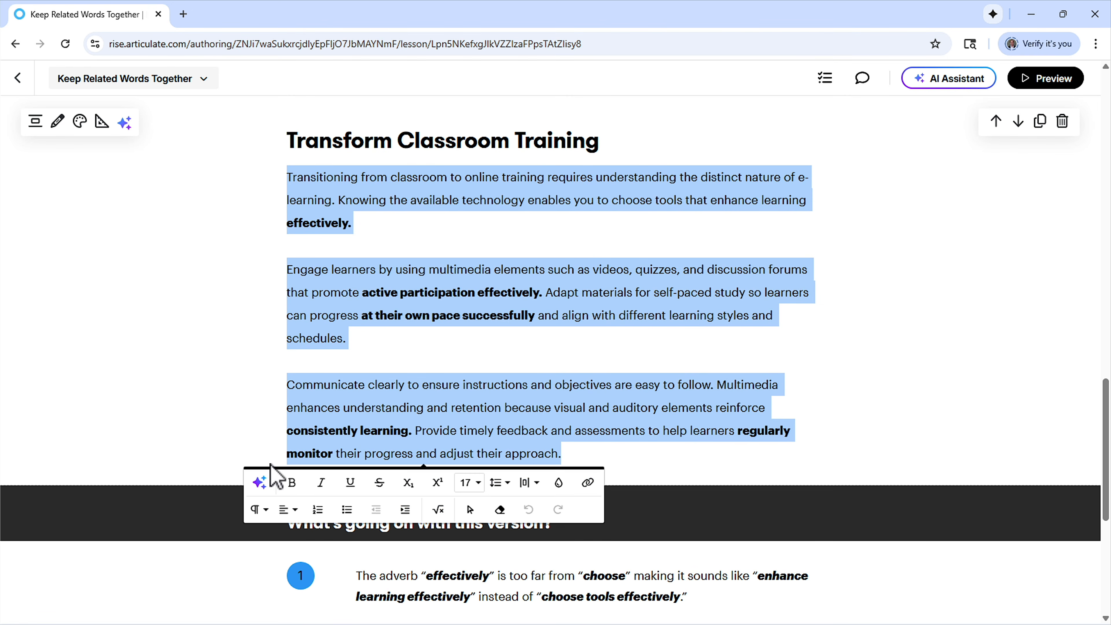
pyautogui.click(261, 484)
pyautogui.hotkey('ctrl', 'v')
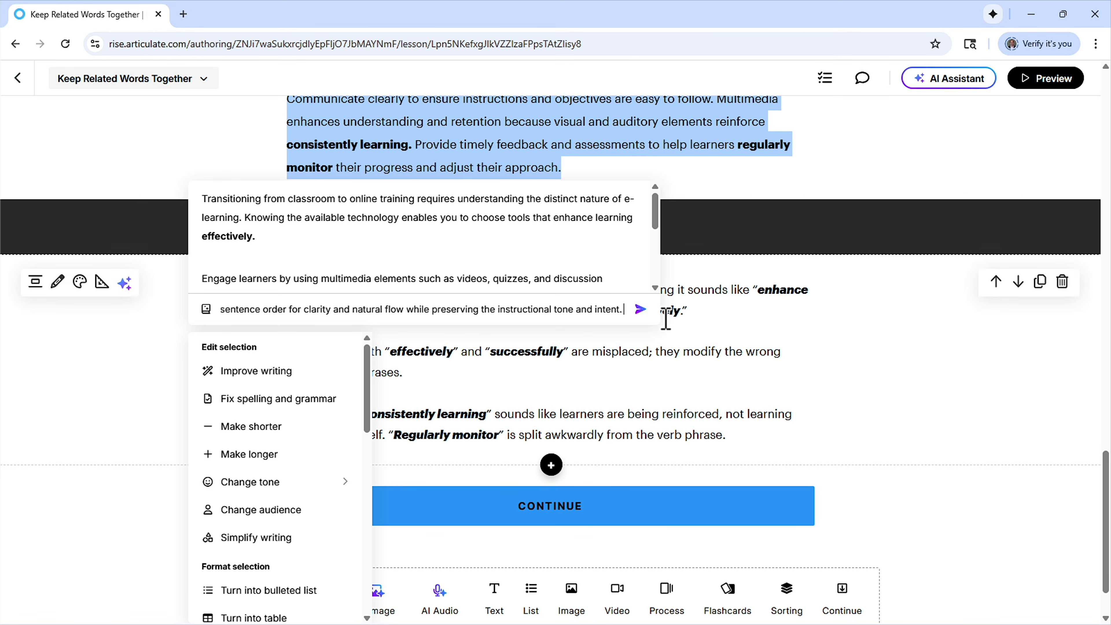
pyautogui.click(640, 309)
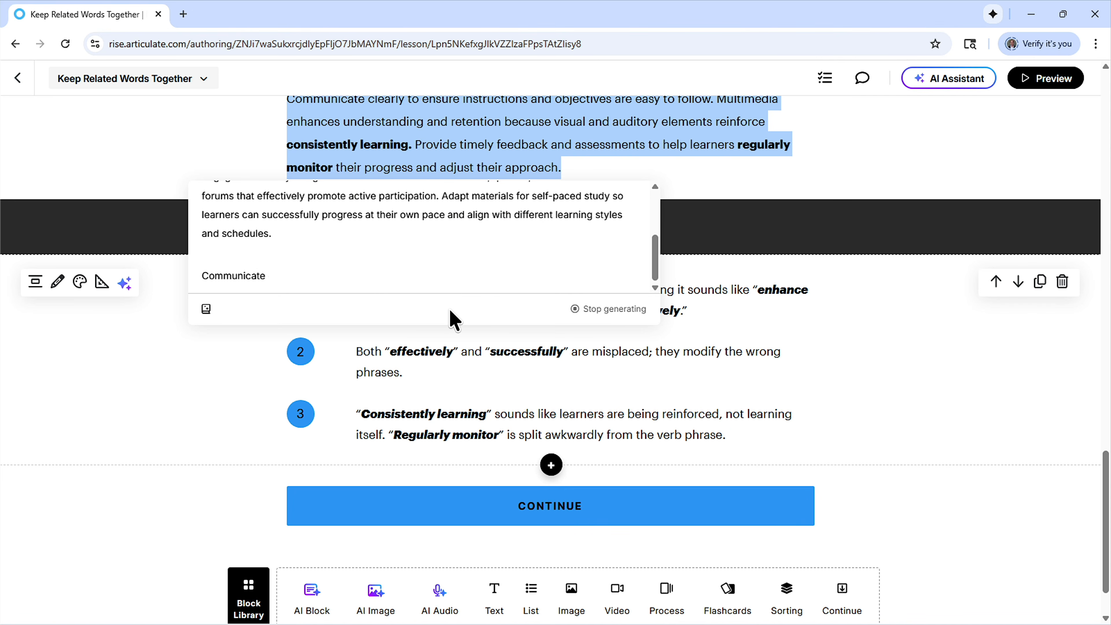
pyautogui.click(289, 355)
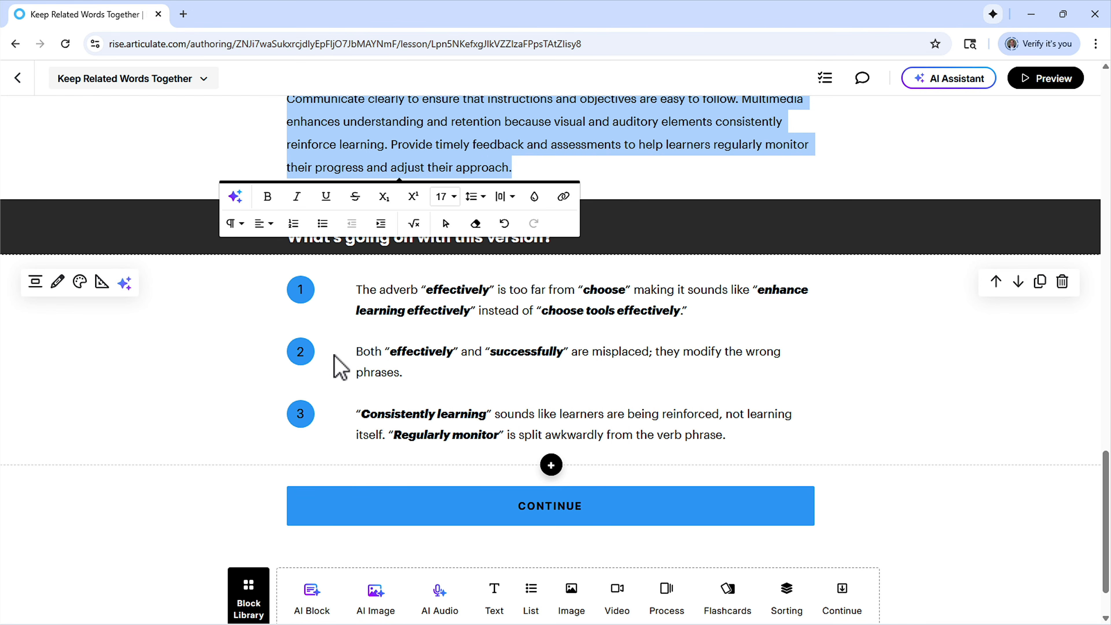
pyautogui.scroll(6, 822, 348)
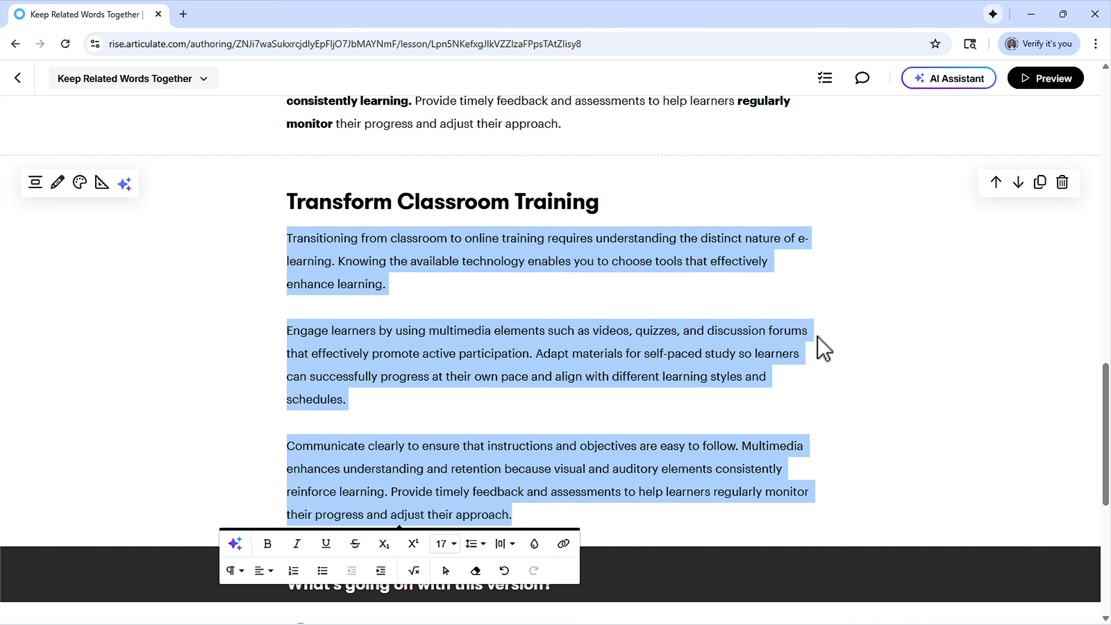
# Bold "effectively enhance" in the edited copy's first paragraph and "effectively promote" in its second paragraph
pyautogui.scroll(-2, 822, 348)
pyautogui.click(709, 193)
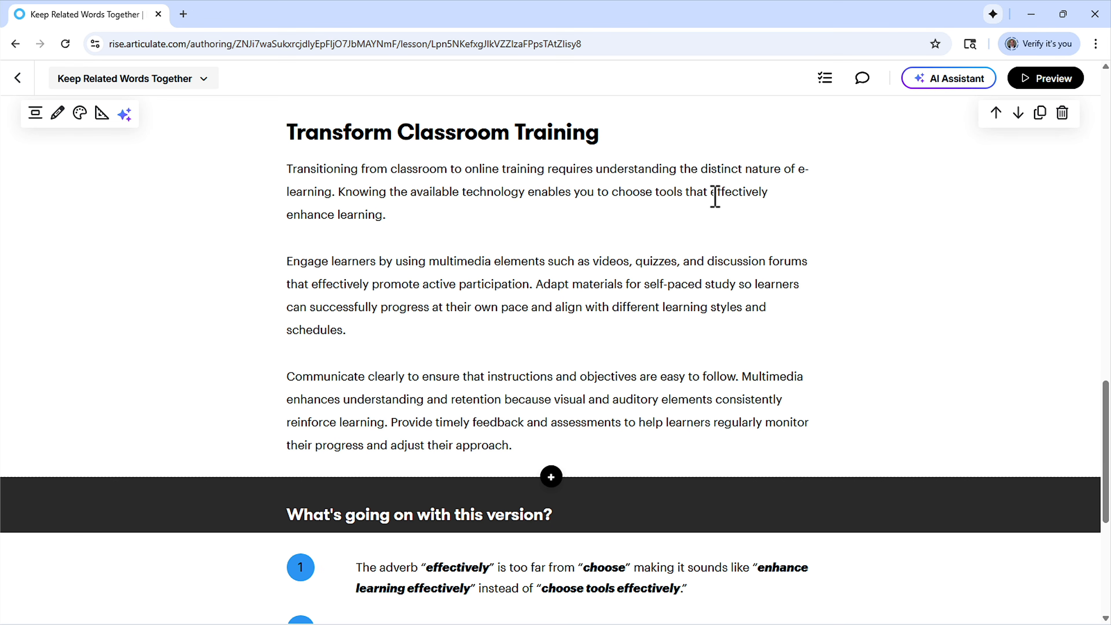
pyautogui.moveTo(713, 195); pyautogui.dragTo(334, 214)
pyautogui.hotkey('ctrl', 'b')
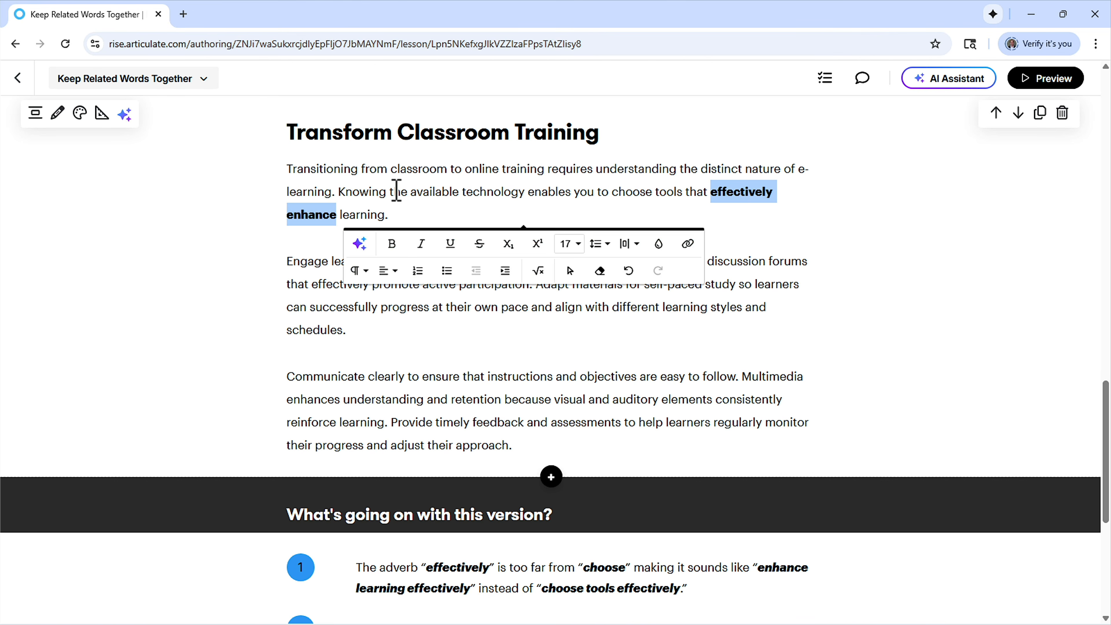
pyautogui.click(397, 191)
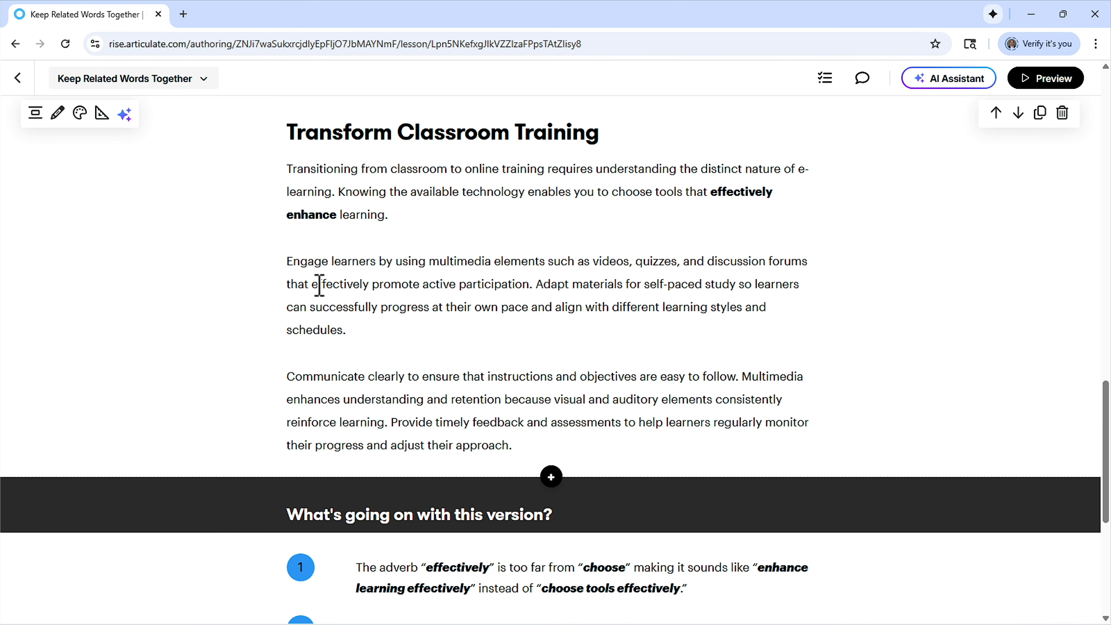
pyautogui.moveTo(317, 284); pyautogui.dragTo(422, 283)
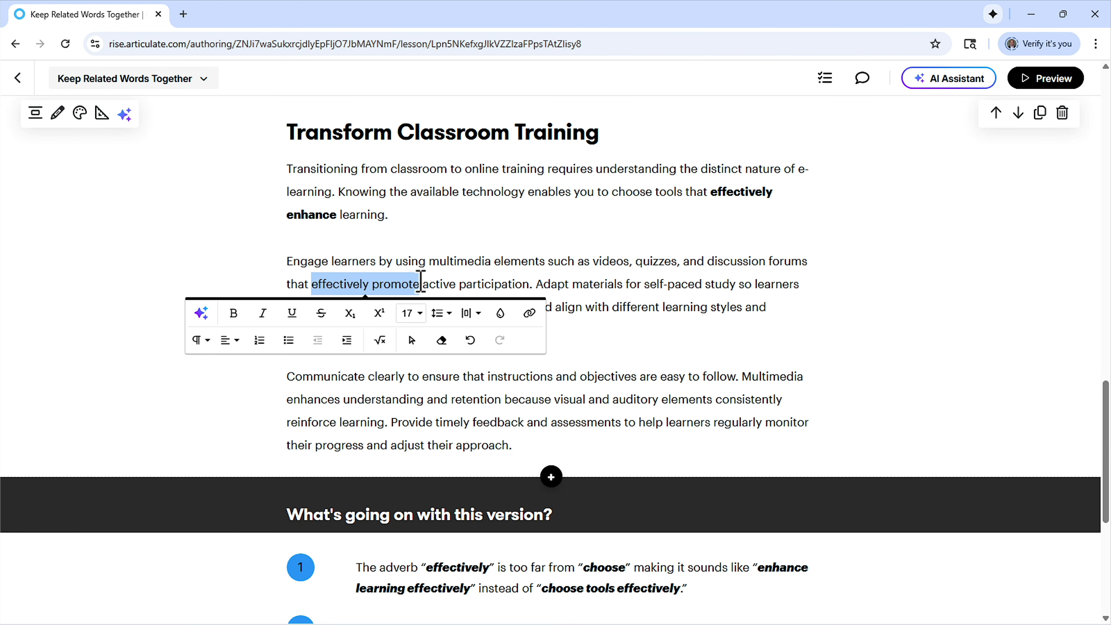
pyautogui.hotkey('ctrl', 'b')
pyautogui.click(419, 261)
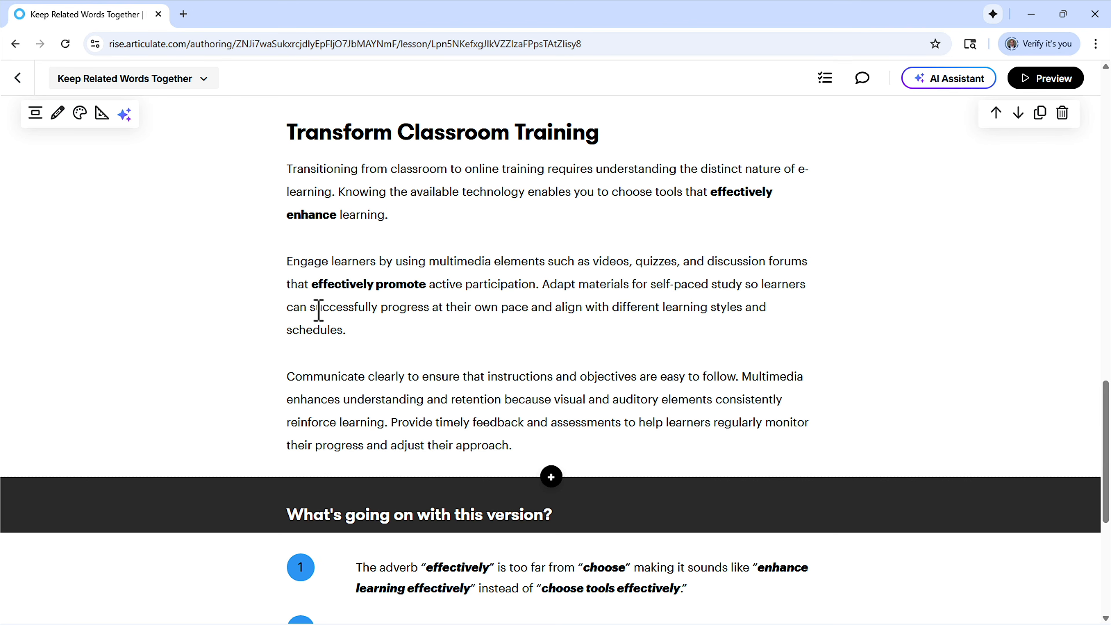
# Bold "successfully progress" in the edited copy's second paragraph and compare the copy with the original block above it
pyautogui.moveTo(312, 308); pyautogui.dragTo(432, 309)
pyautogui.hotkey('ctrl', 'b')
pyautogui.scroll(6, 607, 310)
pyautogui.scroll(2, 607, 312)
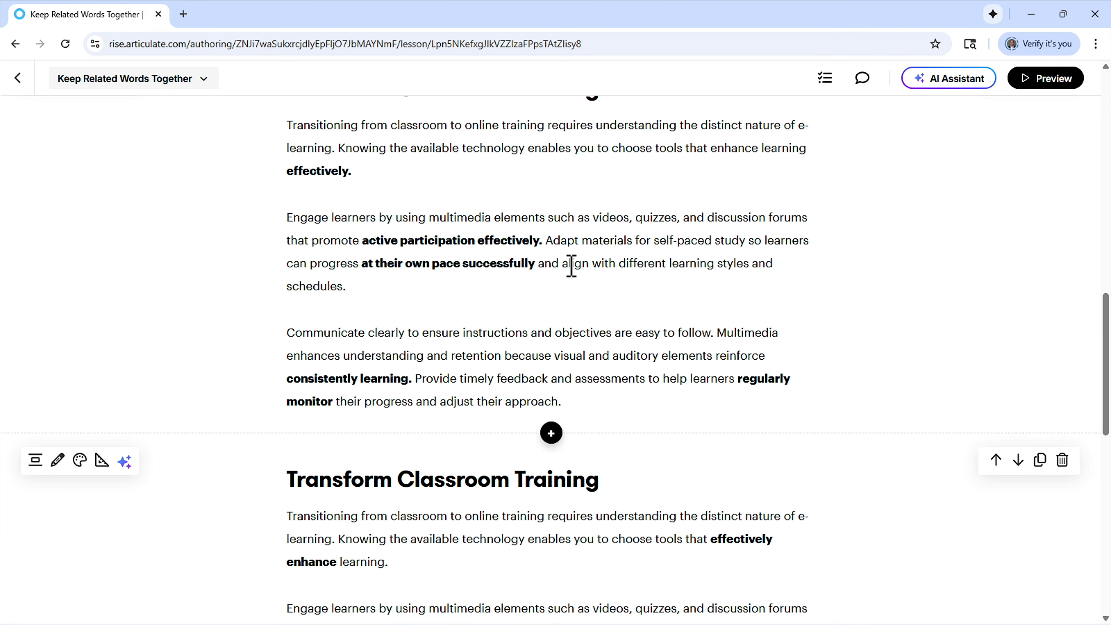
pyautogui.scroll(-5, 571, 266)
pyautogui.click(427, 414)
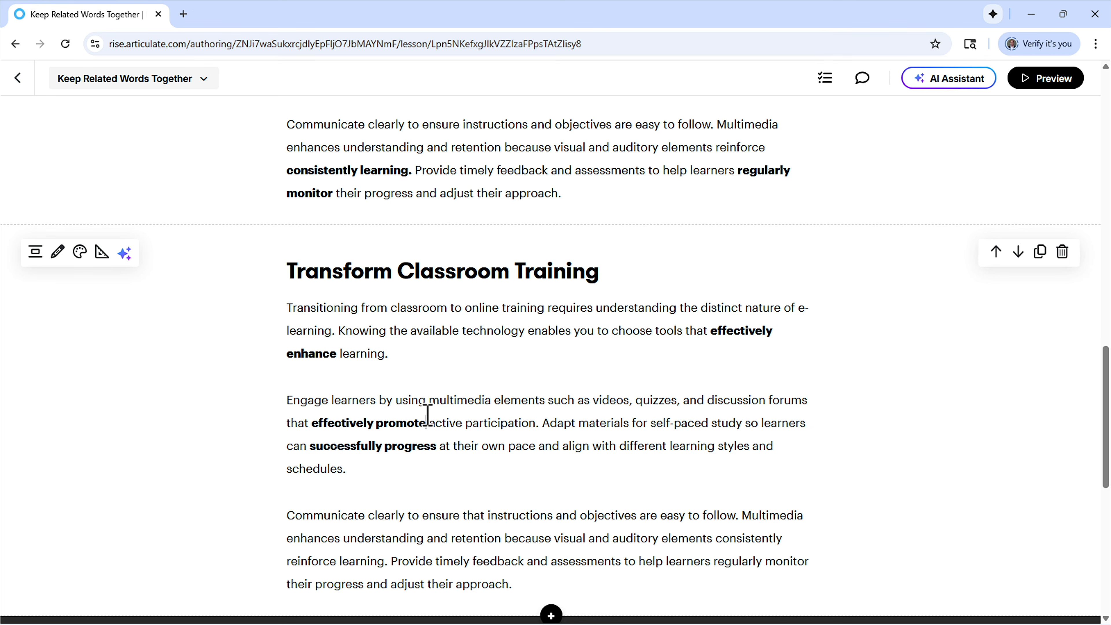
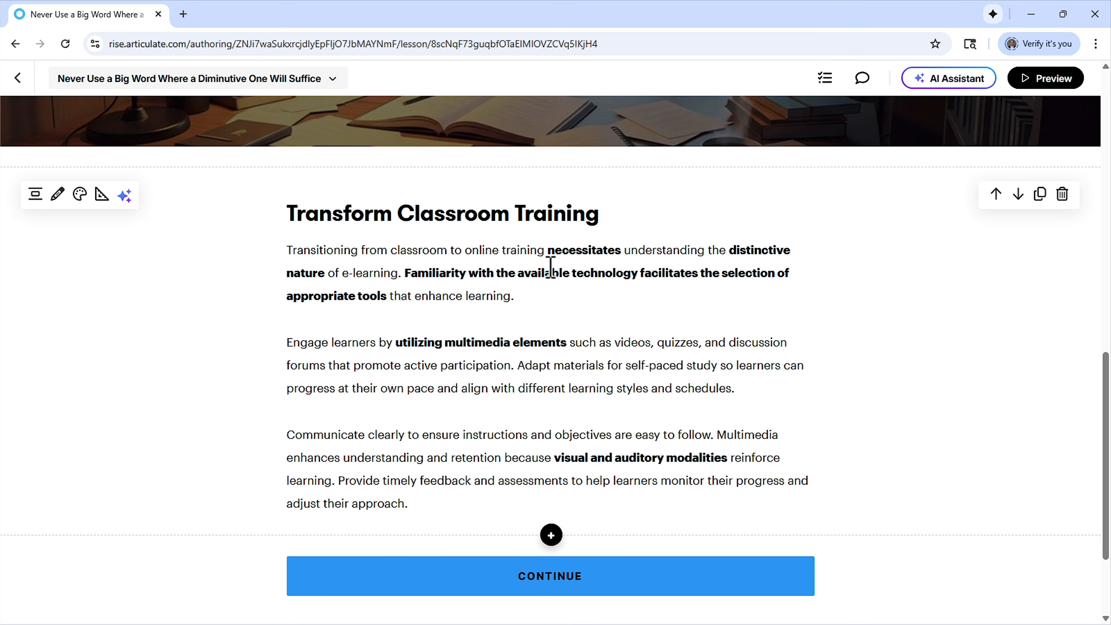
# Duplicate the Transform Classroom Training block and have AI rewrite the copy's text in a clear, natural voice with everyday words, replacing the selection
pyautogui.click(1041, 196)
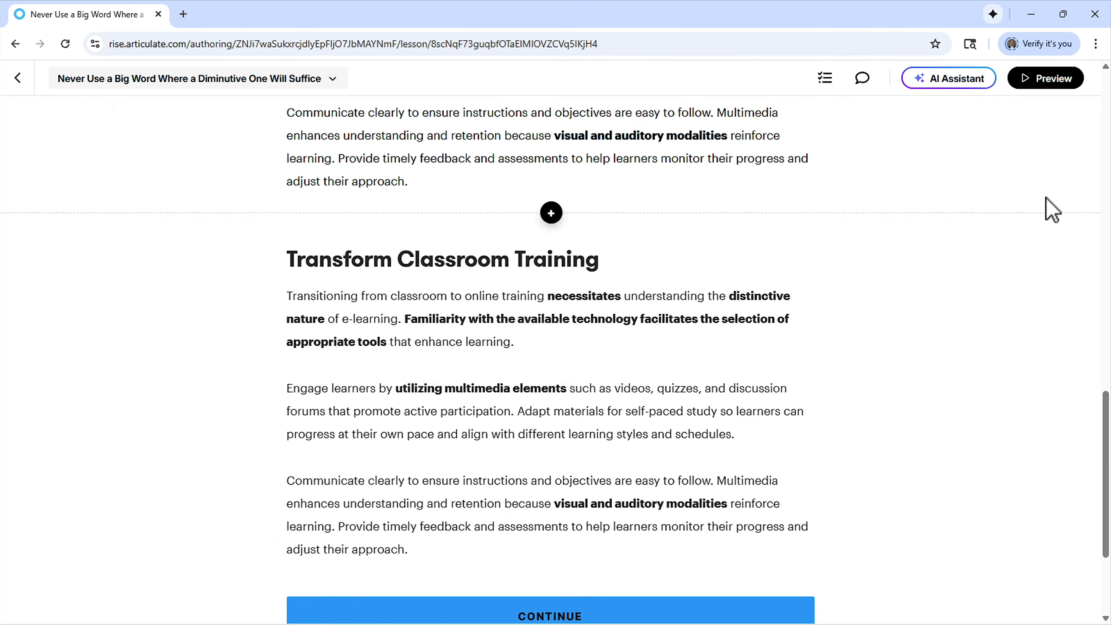
pyautogui.click(522, 225)
pyautogui.hotkey('ctrl', 'a')
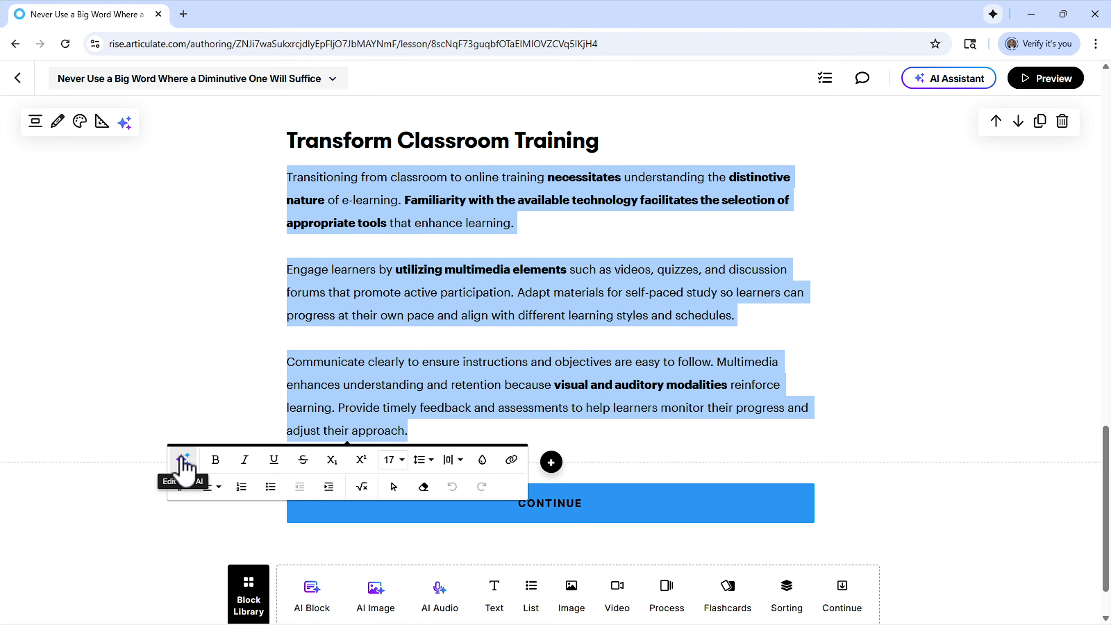
pyautogui.click(181, 462)
pyautogui.write('Rewrite the text in a clear, natural voice. Use everyday words instead of formal or inflated ones, keeping it friendly and easy to read while preserving the original meaning.')
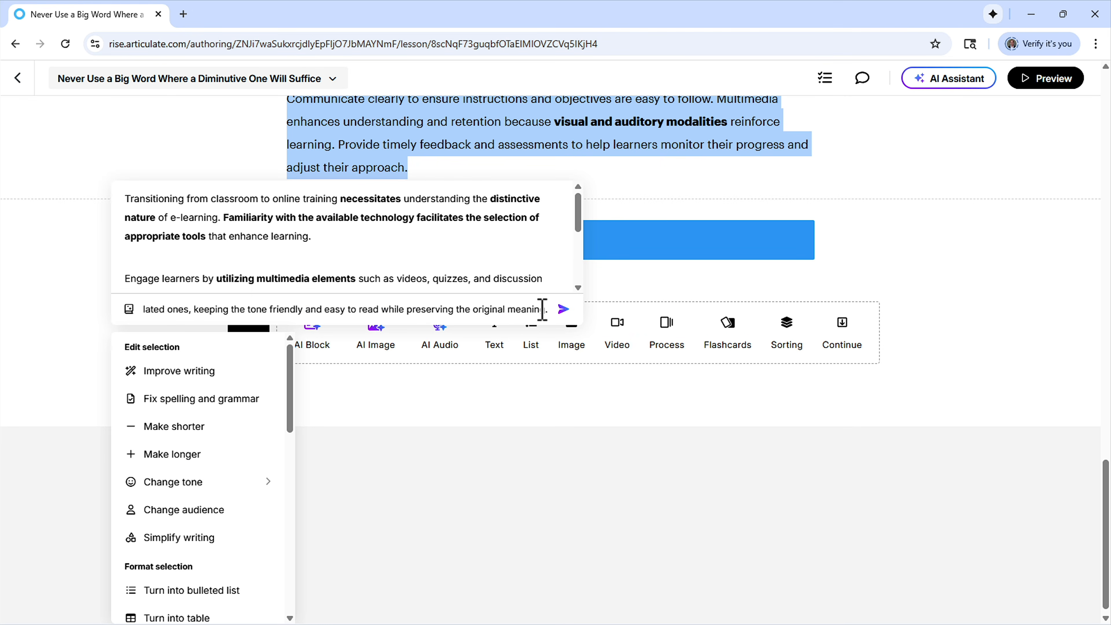
pyautogui.click(562, 309)
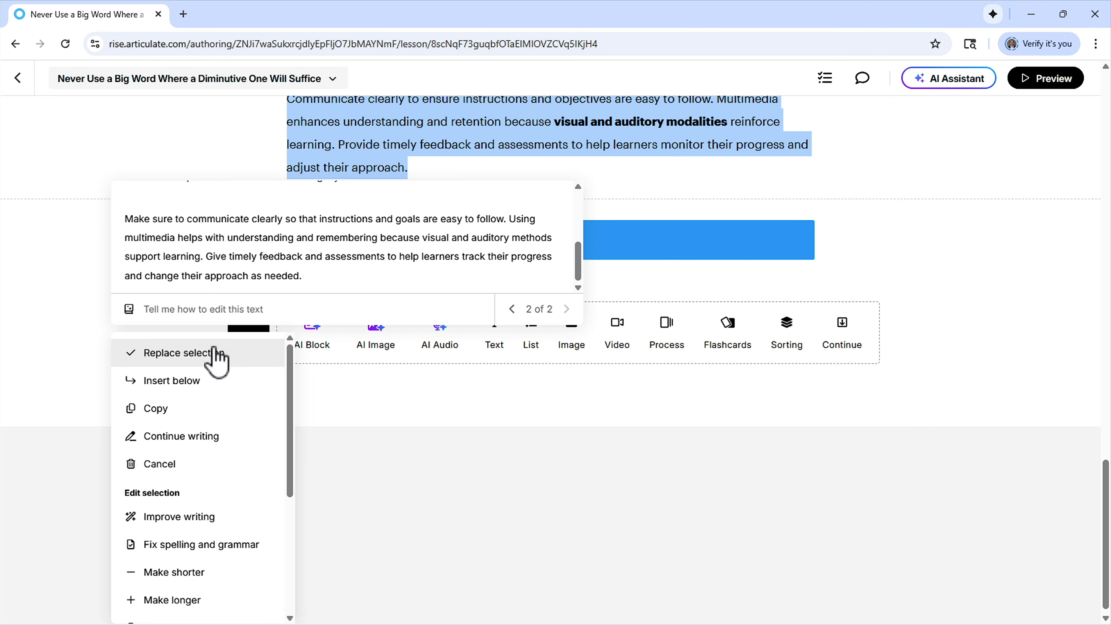
pyautogui.click(215, 354)
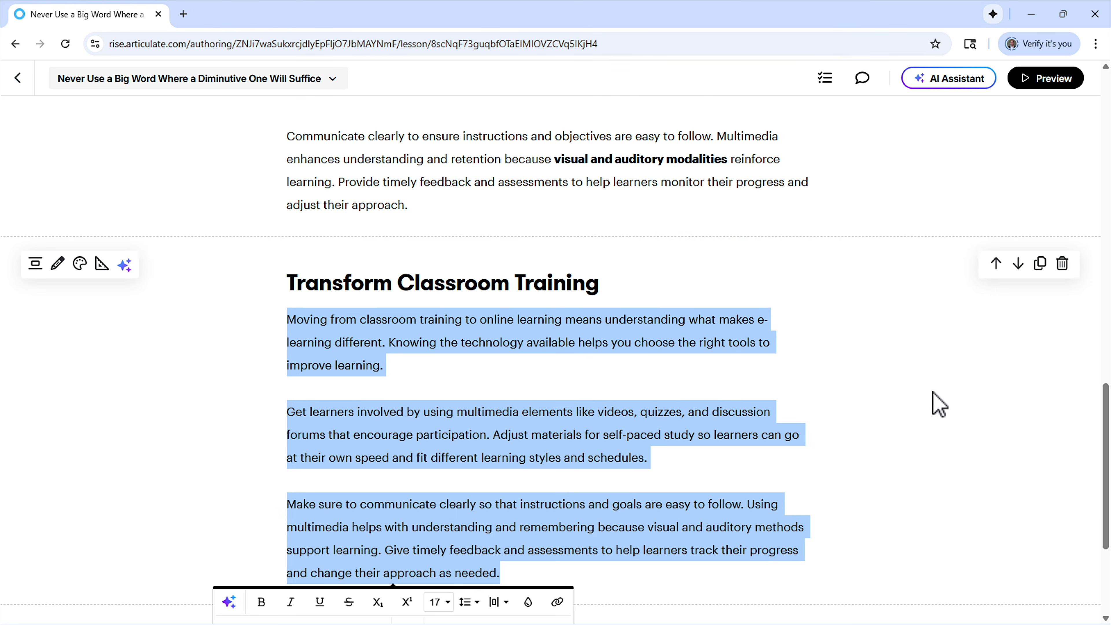
pyautogui.click(448, 330)
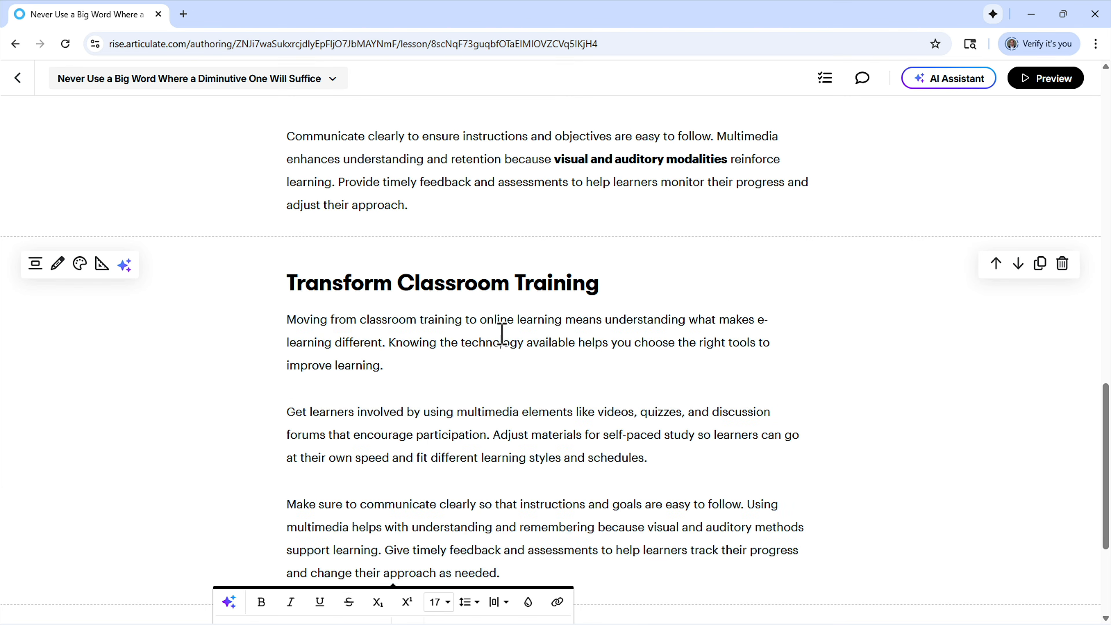
pyautogui.scroll(4, 765, 328)
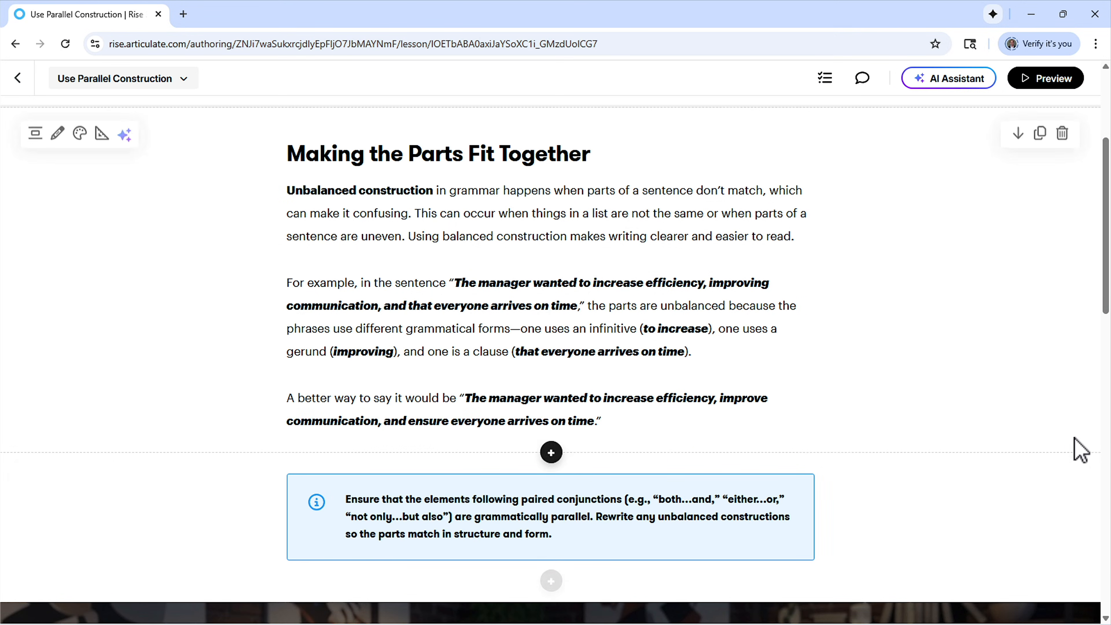
# Copy the note's prompt about making paired conjunctions grammatically parallel, and point out the infinitive "to increase" in the example above
pyautogui.tripleClick(418, 520)
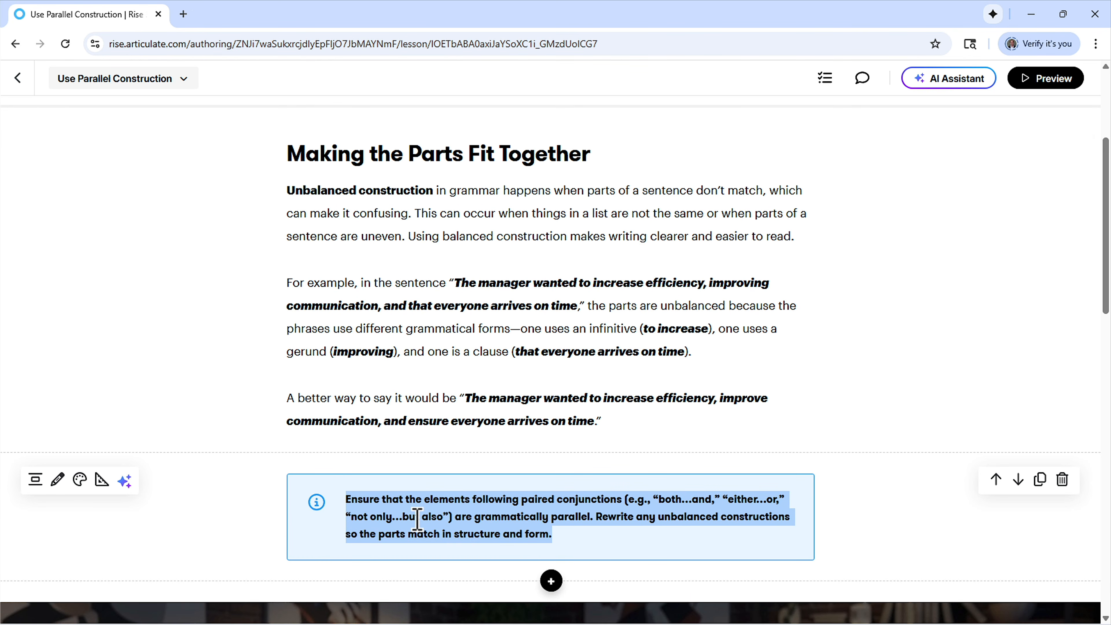
pyautogui.click(492, 259)
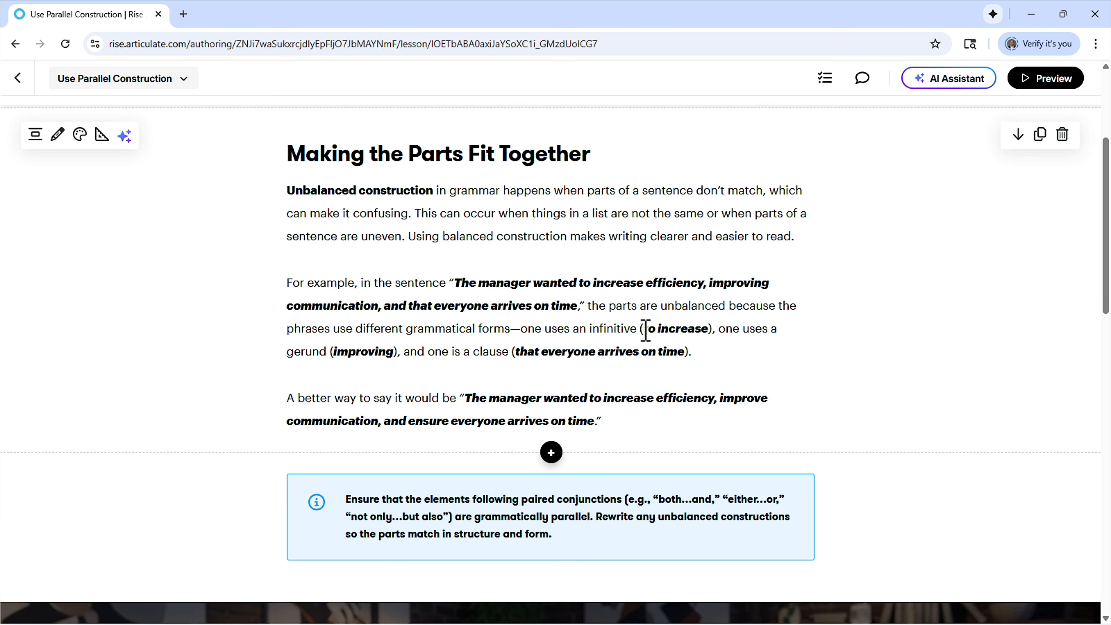
pyautogui.moveTo(646, 328); pyautogui.dragTo(705, 324)
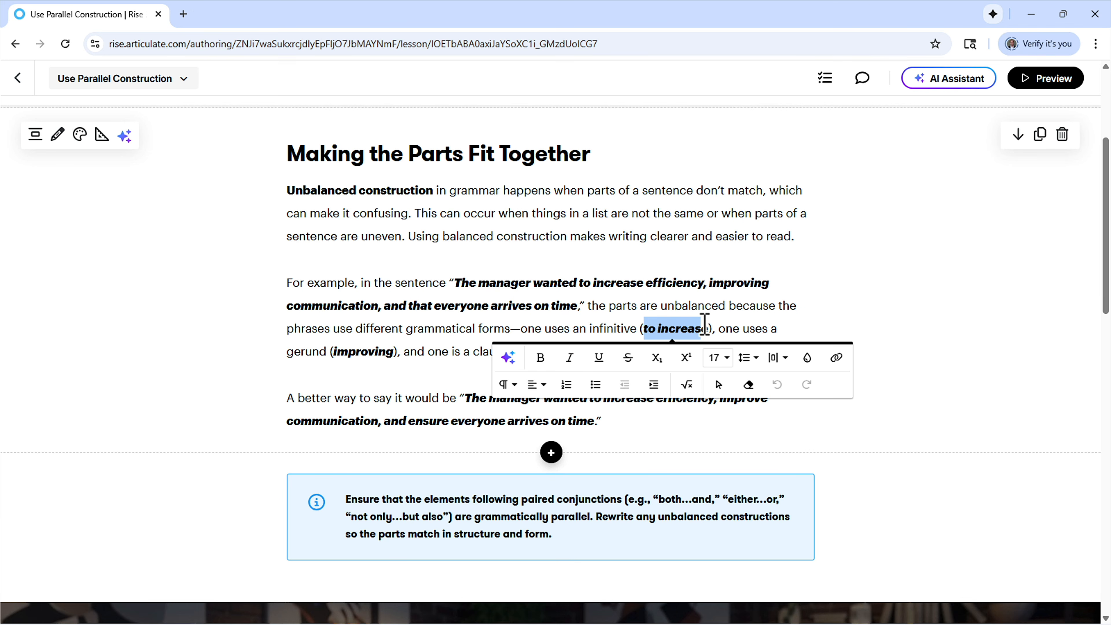
pyautogui.click(707, 305)
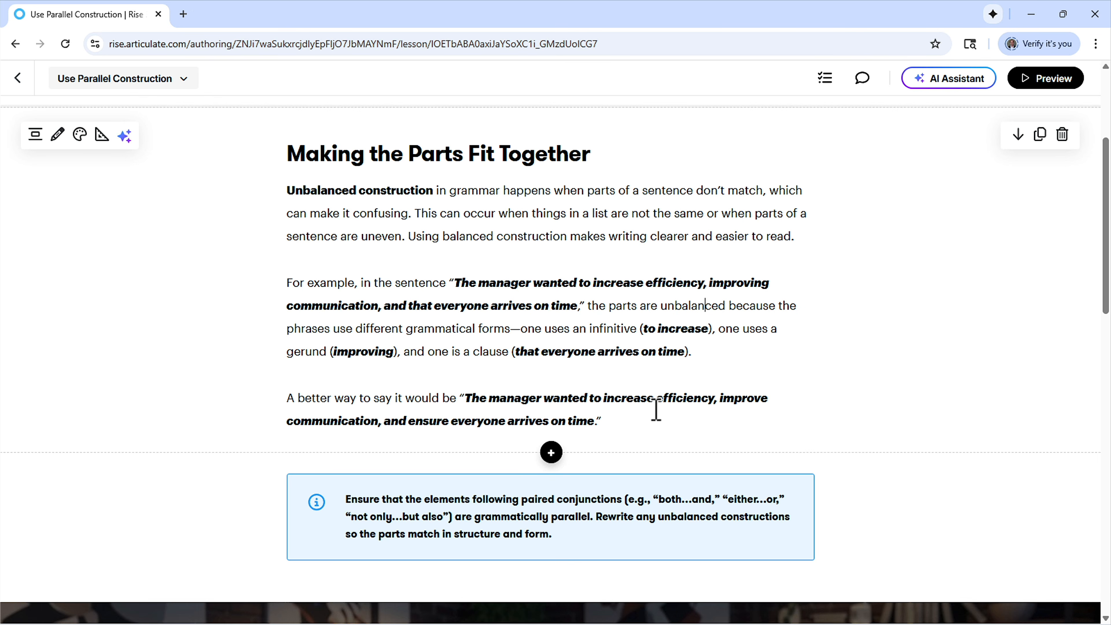
# Duplicate the What is a Meeting Agenda? block, run the copied parallel-construction prompt on the copy's full text with AI, and insert the result below
pyautogui.scroll(-15, 639, 388)
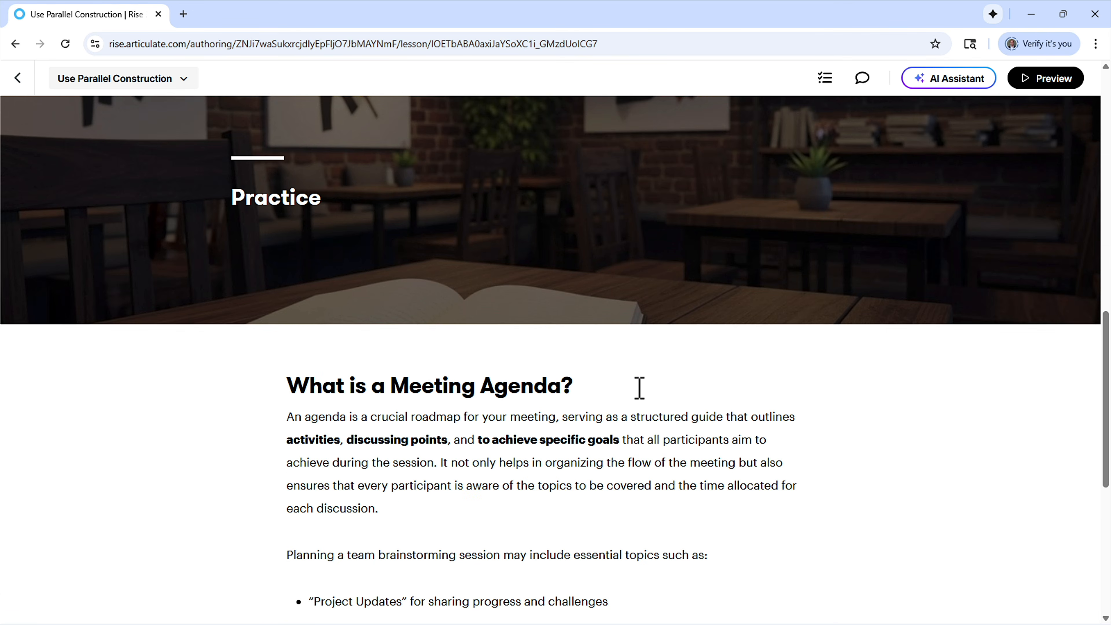
pyautogui.scroll(-2, 639, 388)
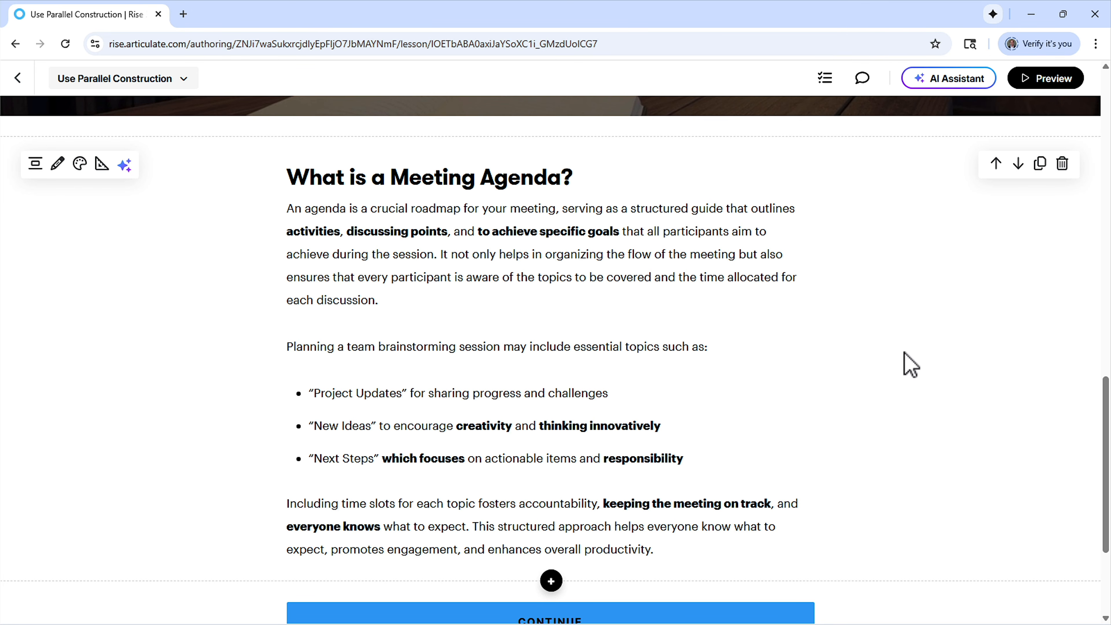
pyautogui.click(1039, 164)
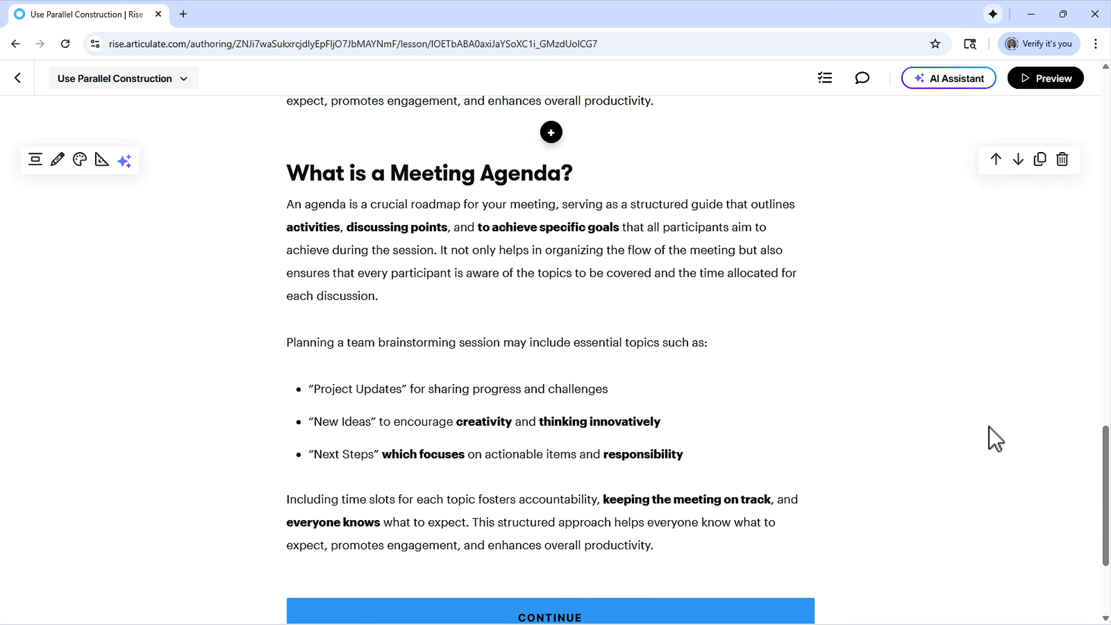
pyautogui.click(480, 293)
pyautogui.hotkey('ctrl', 'a')
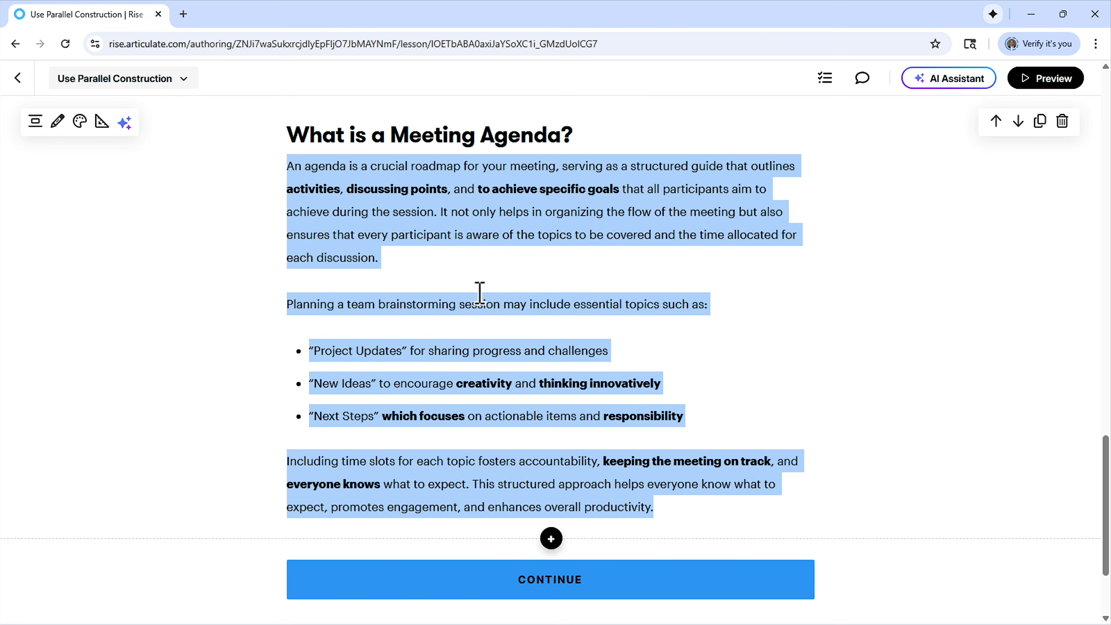
pyautogui.click(302, 538)
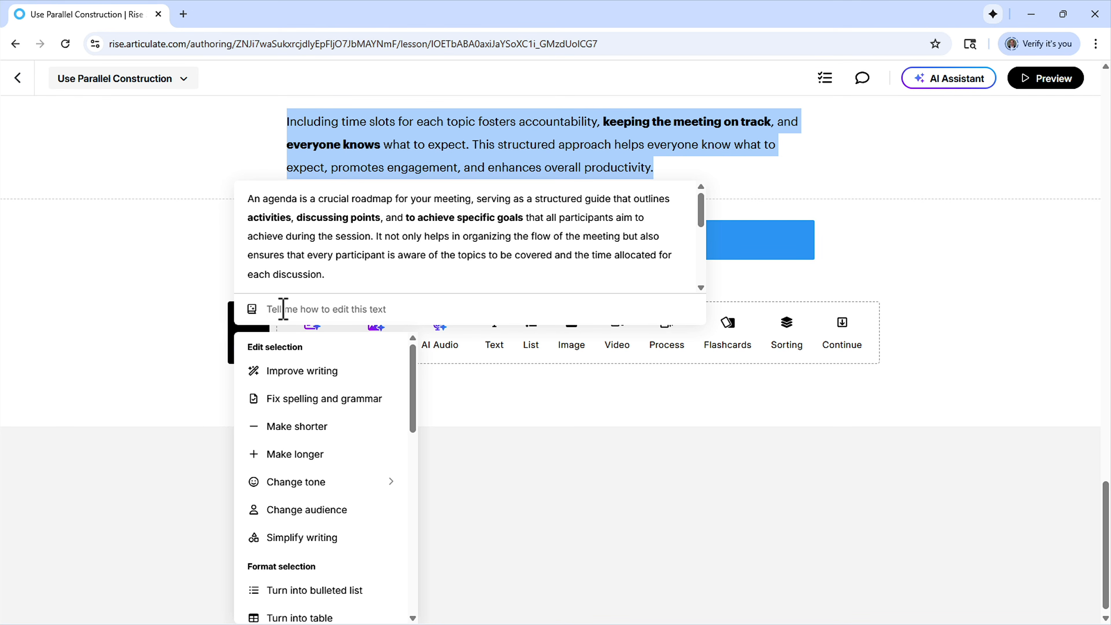
pyautogui.hotkey('ctrl', 'v')
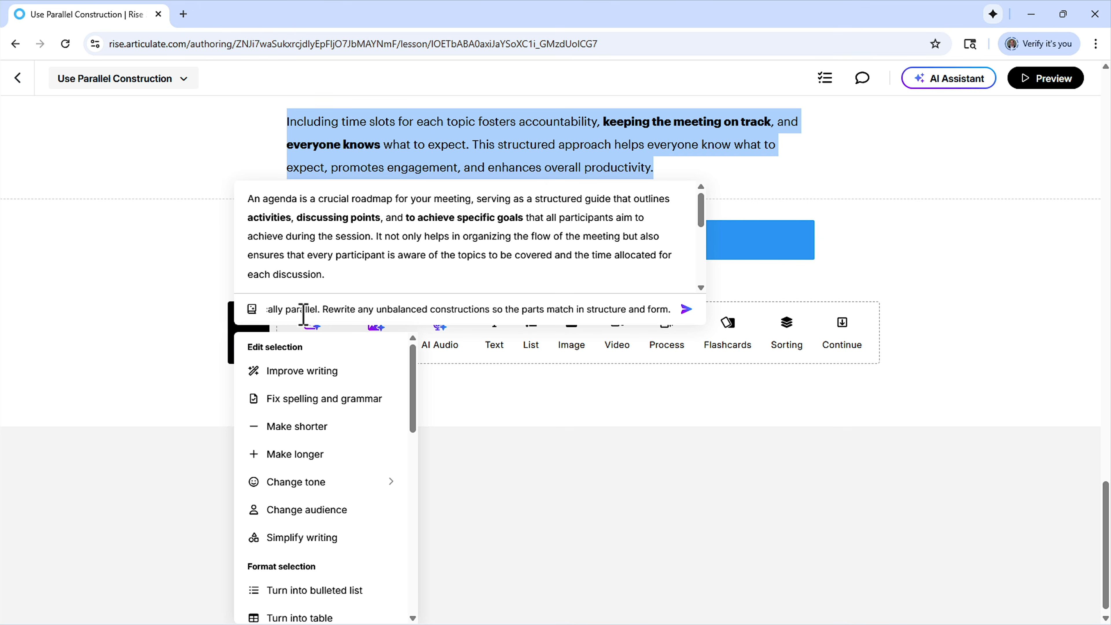
pyautogui.click(686, 309)
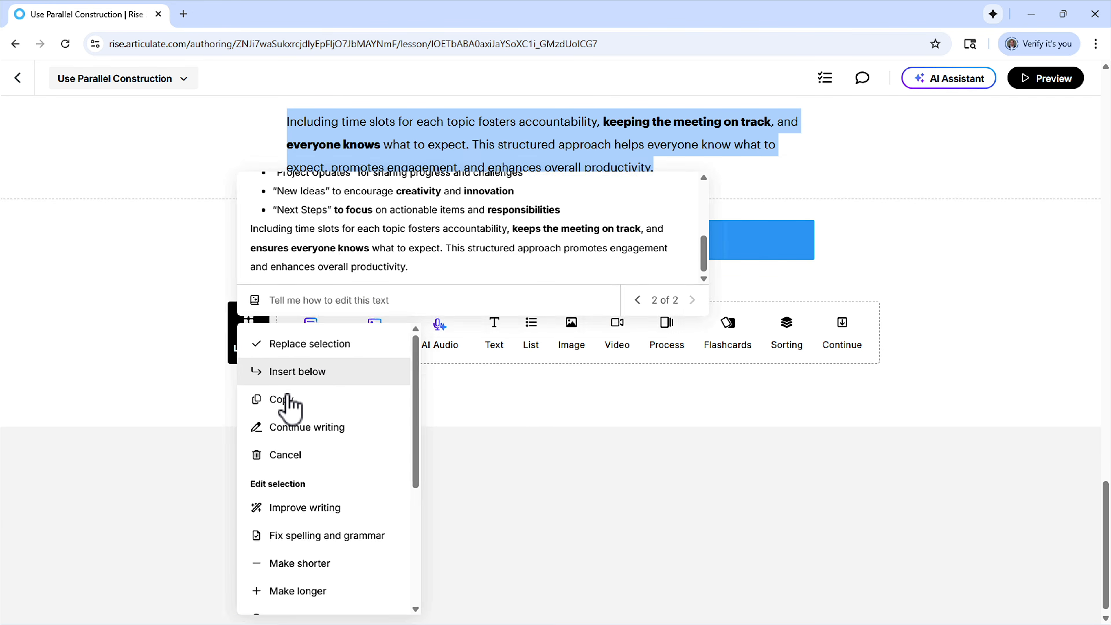
pyautogui.click(282, 422)
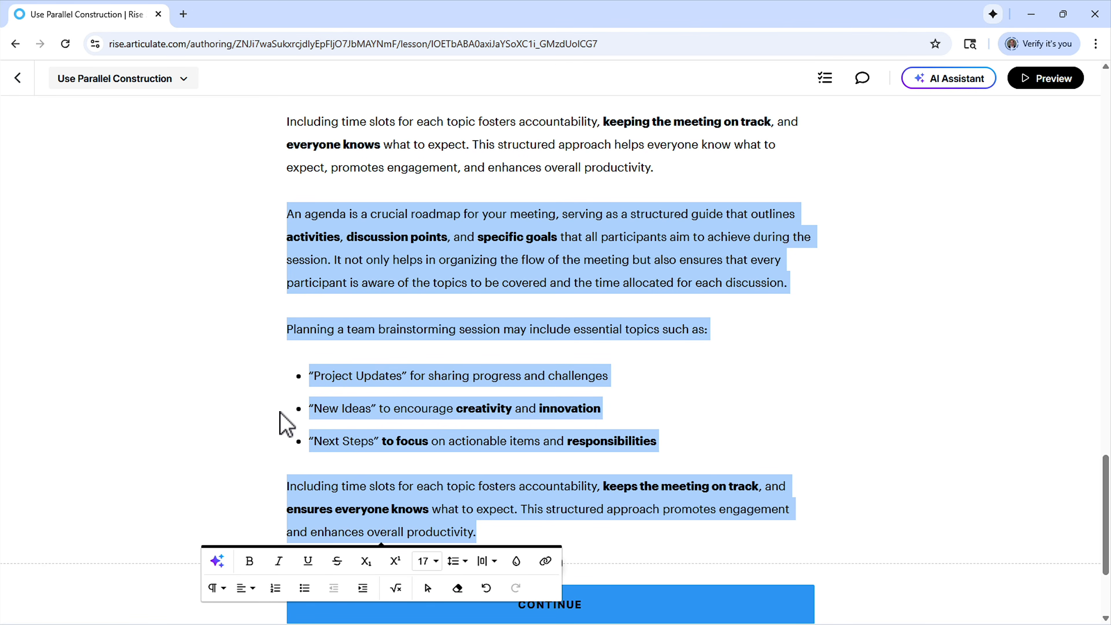
# Delete the unedited text and leftover blank line above the AI version in the copied agenda block, and compare it with the original block
pyautogui.scroll(6, 989, 287)
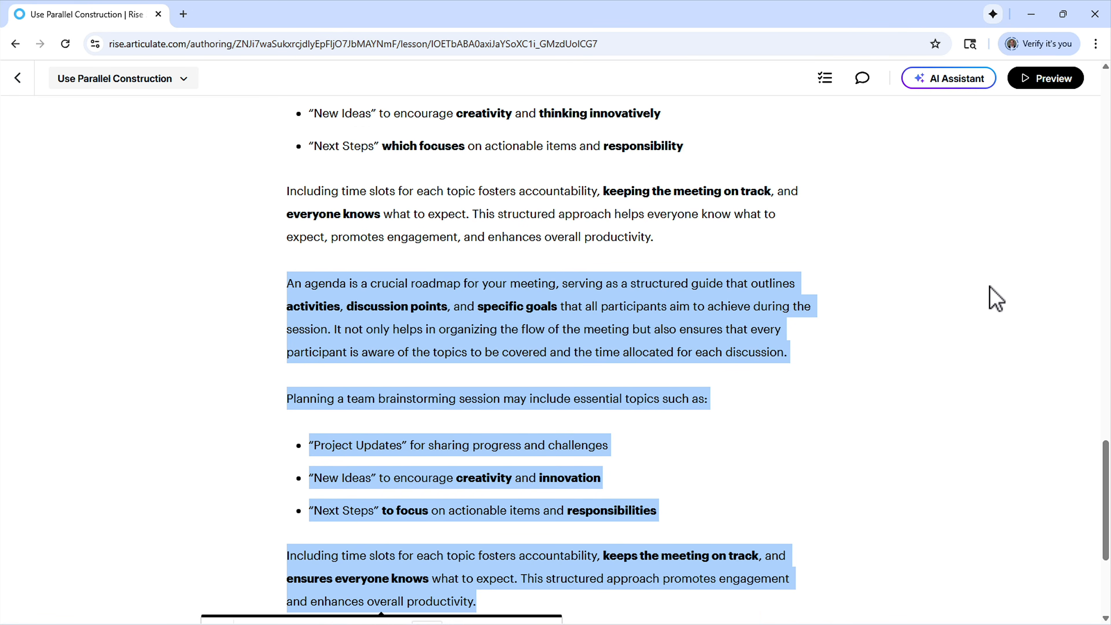
pyautogui.moveTo(714, 450); pyautogui.dragTo(347, 107)
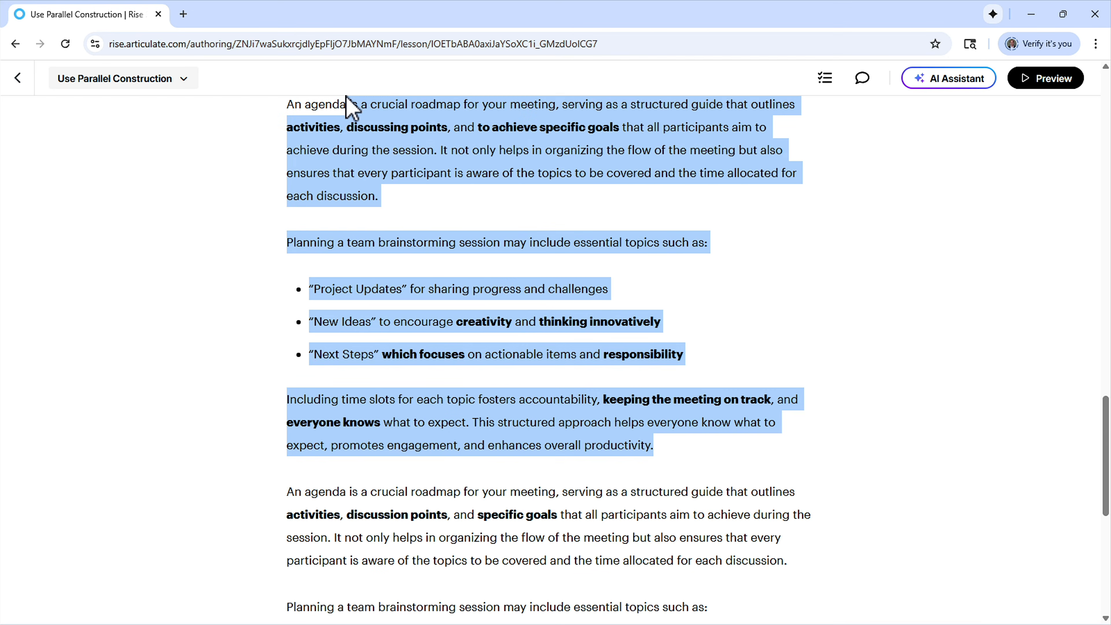
pyautogui.scroll(3, 347, 188)
pyautogui.moveTo(322, 225); pyautogui.dragTo(286, 250)
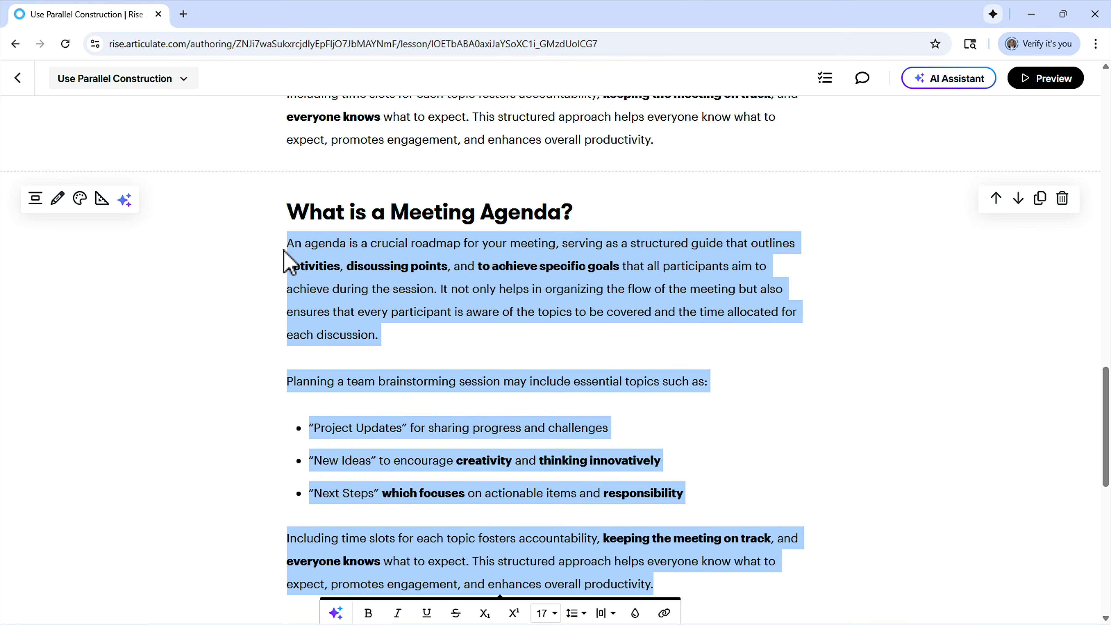
pyautogui.press('BackSpace')
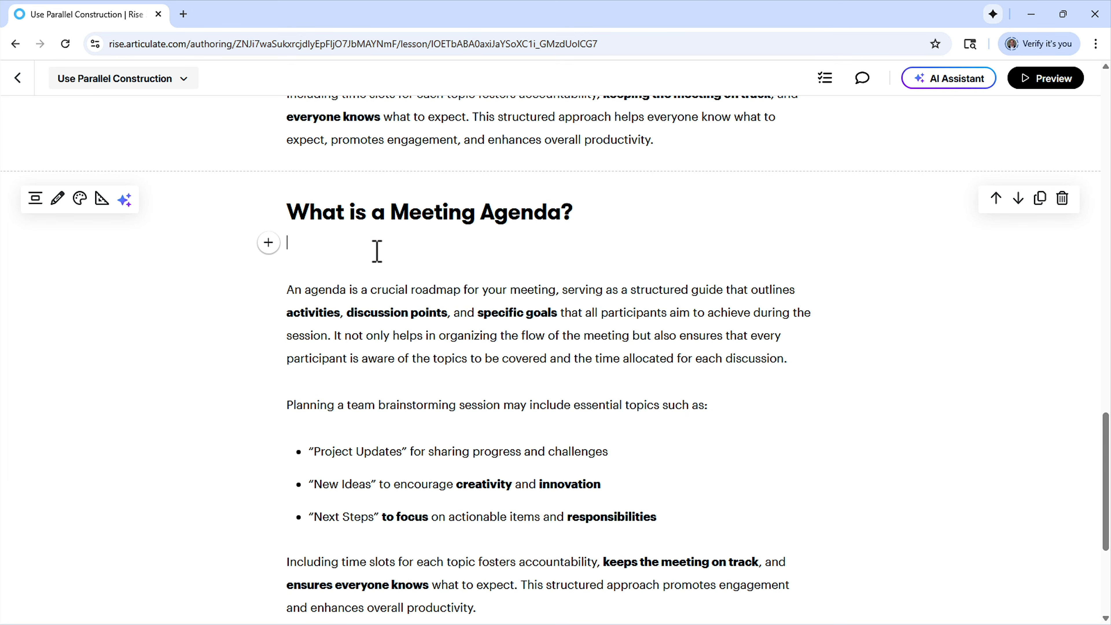
pyautogui.press('BackSpace')
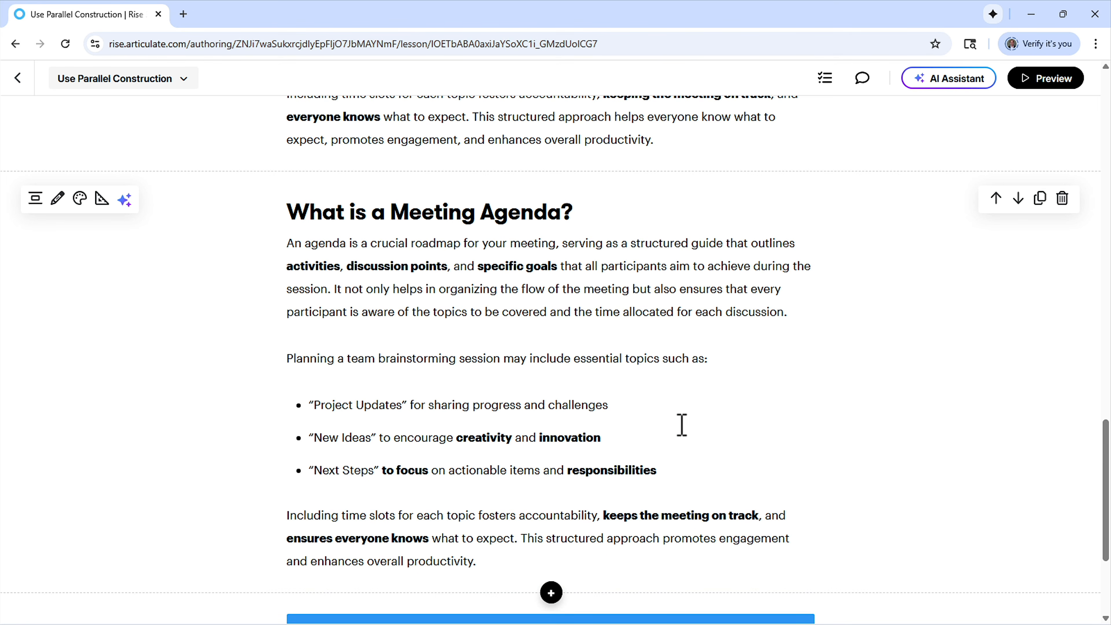
pyautogui.scroll(5, 709, 346)
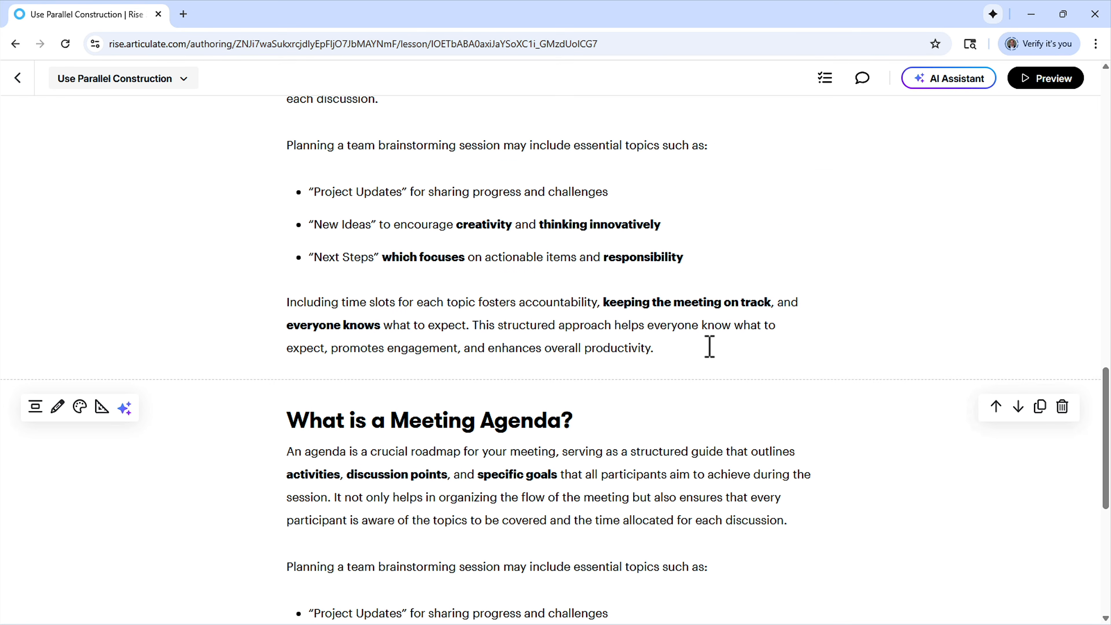
pyautogui.scroll(1, 708, 346)
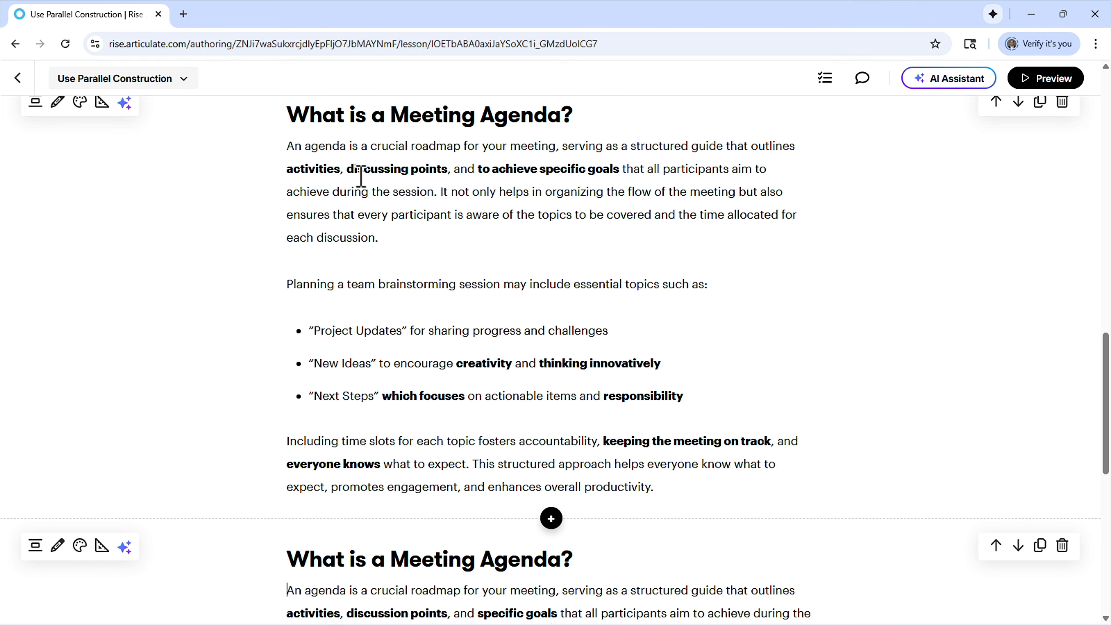
pyautogui.scroll(-2, 568, 219)
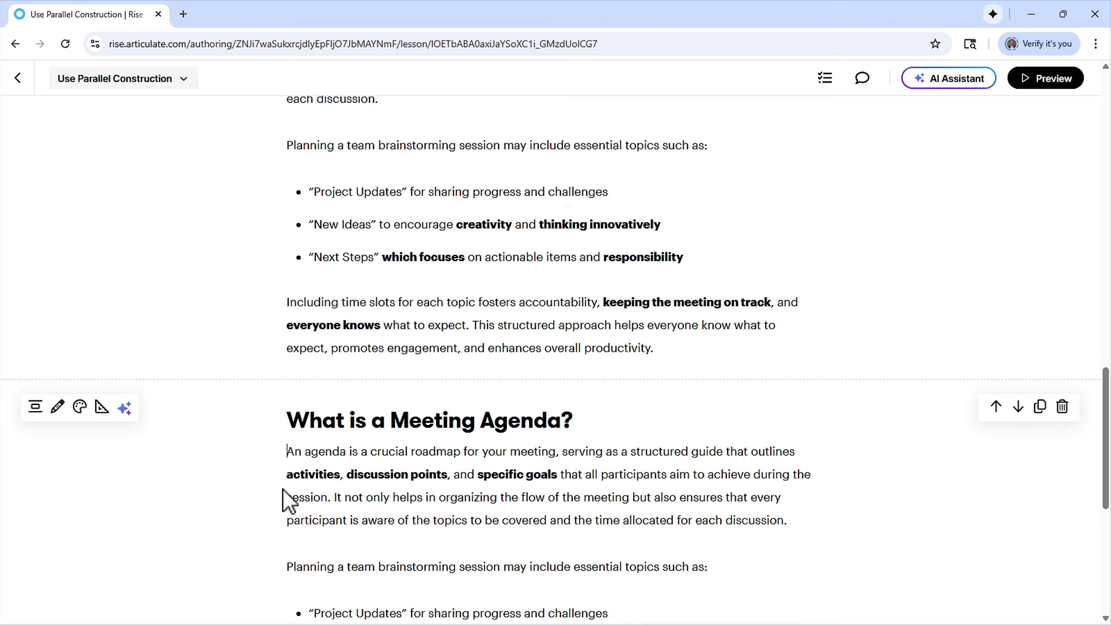
# Compare the bold wording in the original What is a Meeting Agenda? block with its parallel-construction version
pyautogui.scroll(2, 572, 463)
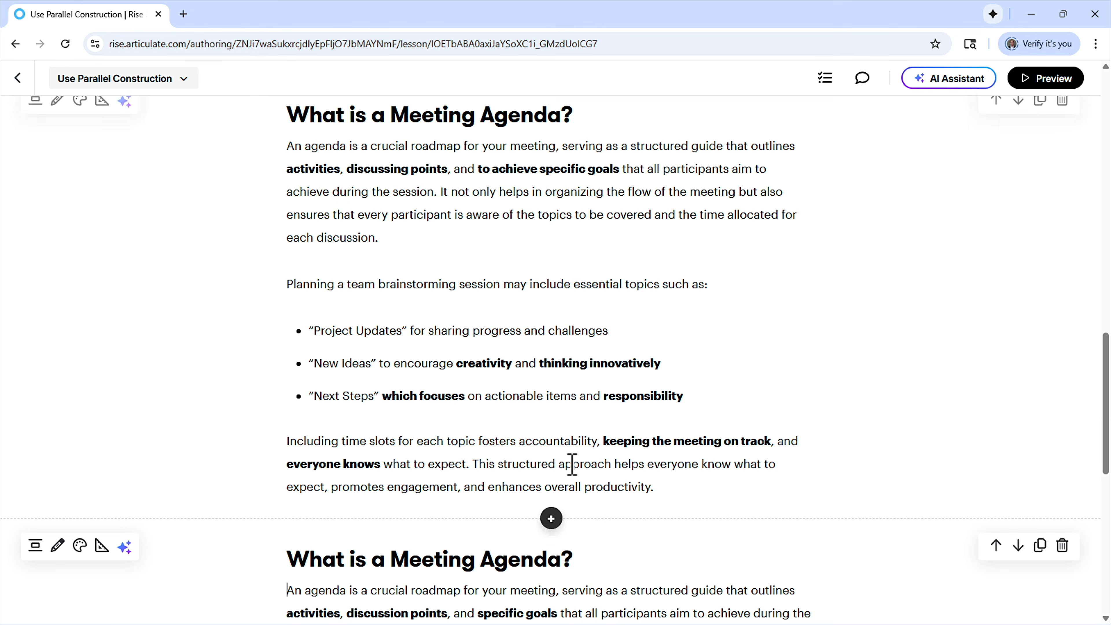
pyautogui.scroll(-1, 581, 218)
pyautogui.scroll(-6, 590, 243)
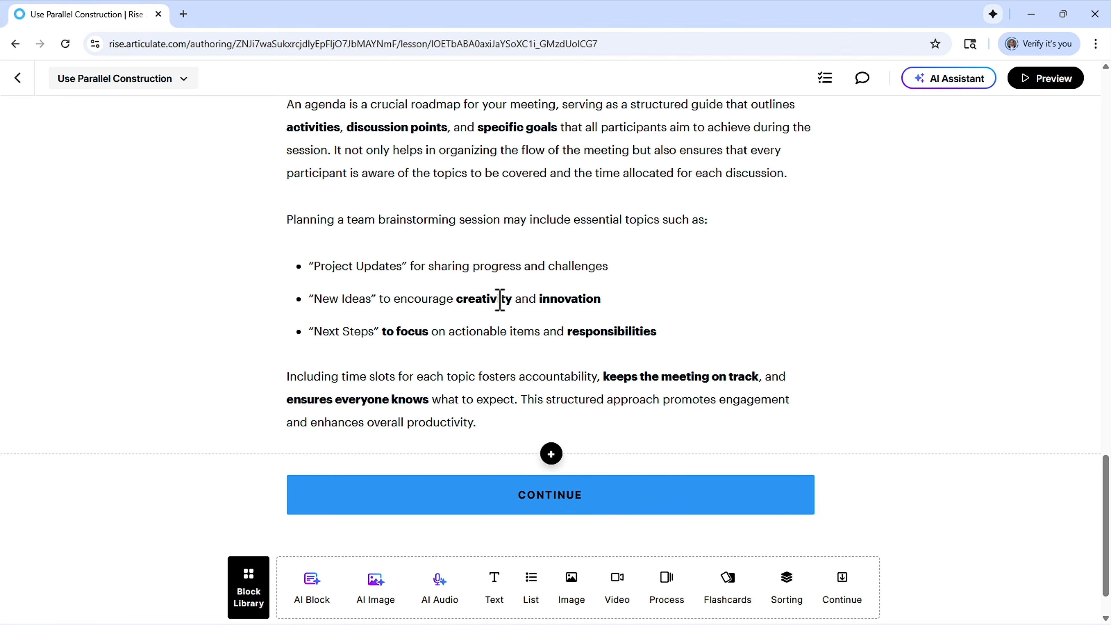
pyautogui.scroll(6, 580, 301)
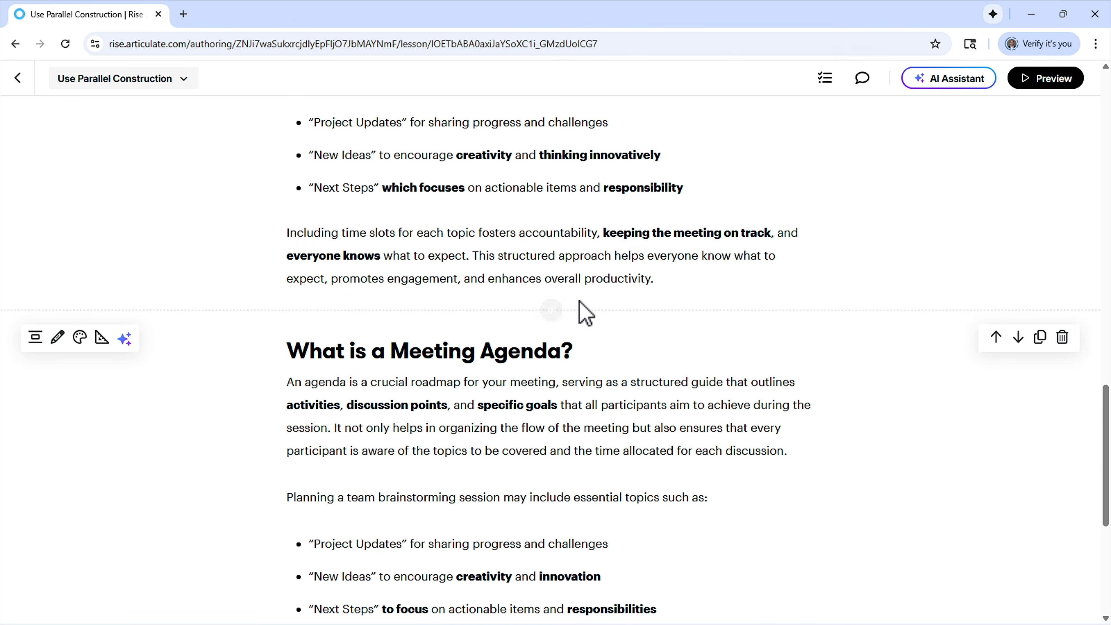
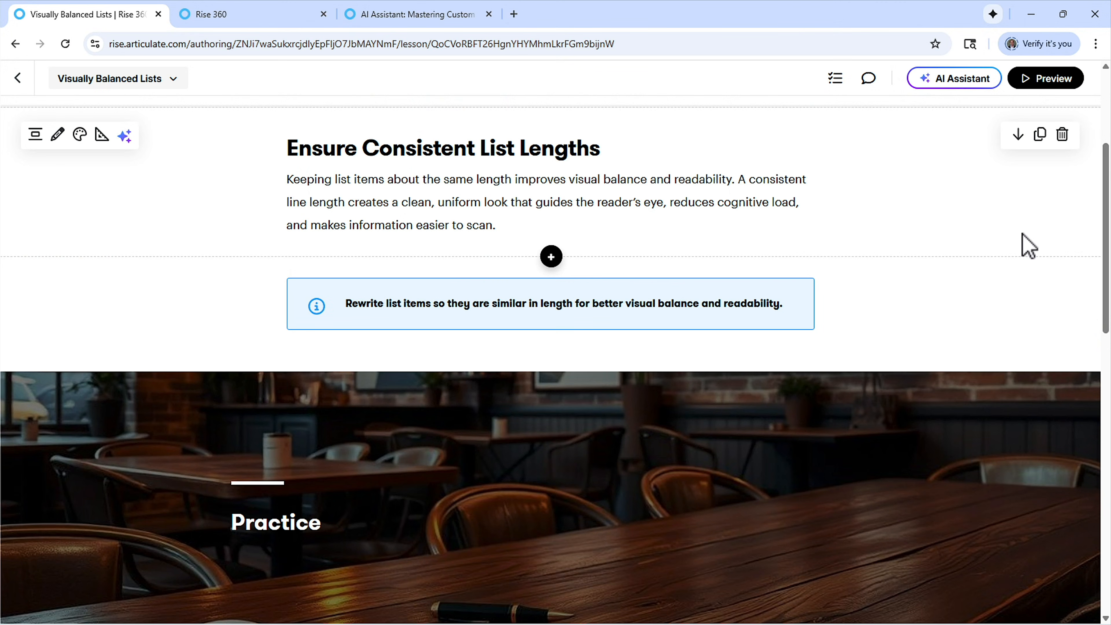
# Copy the note's prompt about rewriting list items to similar lengths, and point out the uneven items in the Transitioning from classroom to online list
pyautogui.tripleClick(596, 306)
pyautogui.hotkey('ctrl', 'c')
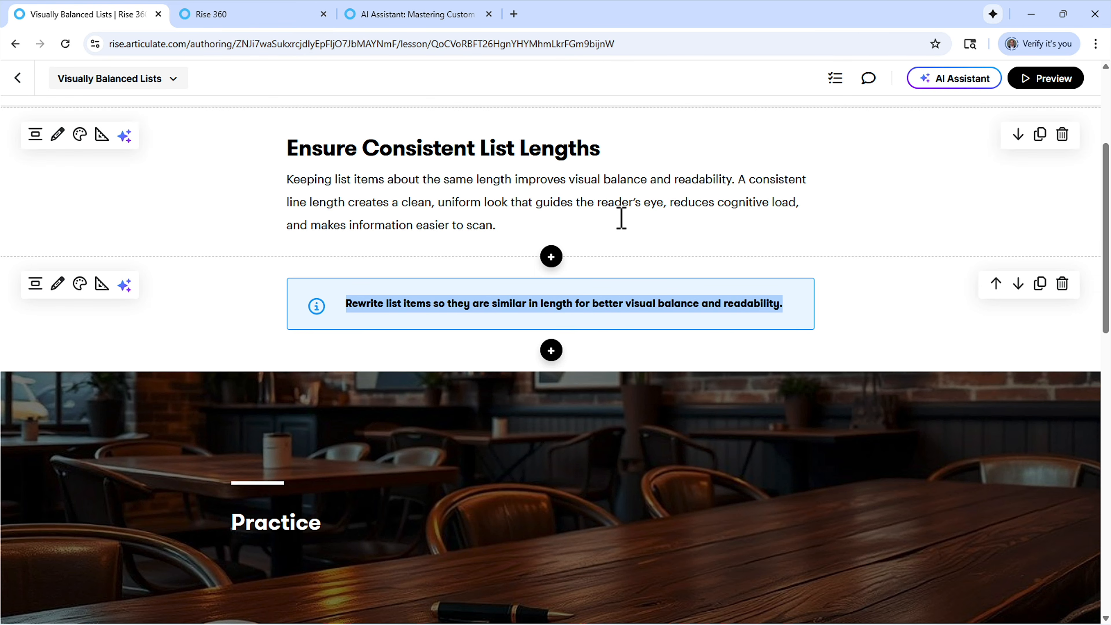
pyautogui.scroll(-8, 795, 303)
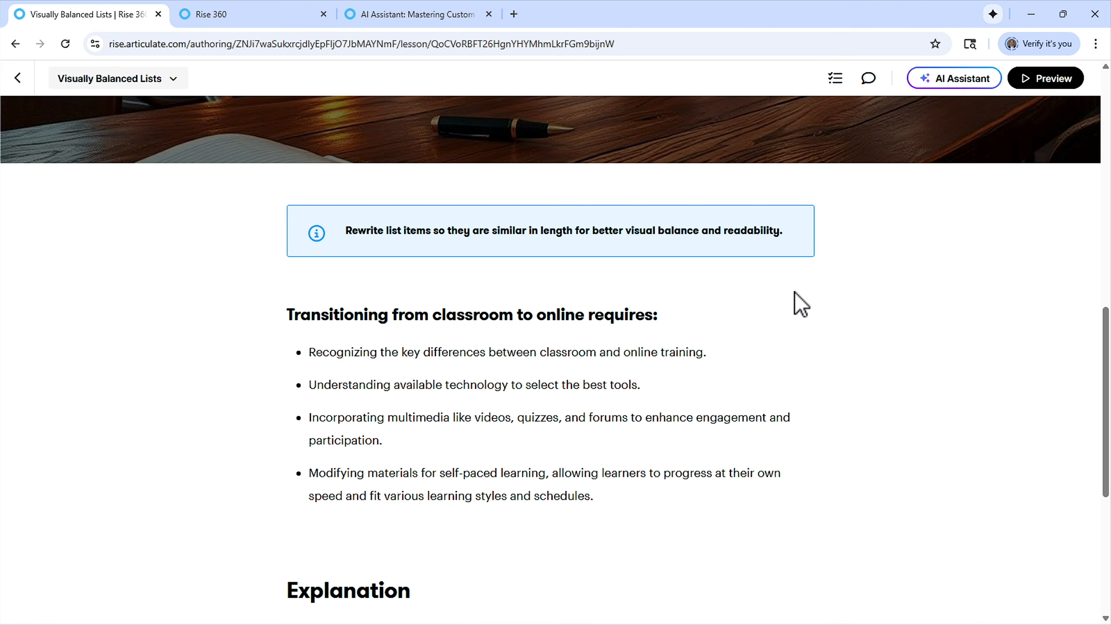
pyautogui.scroll(-1, 800, 304)
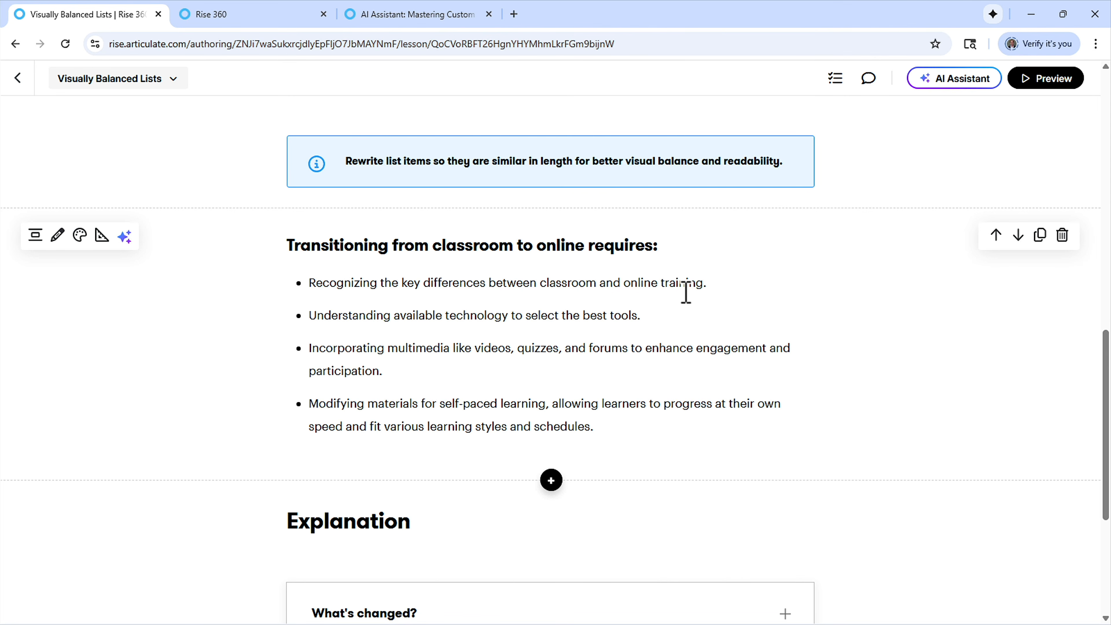
pyautogui.moveTo(681, 312); pyautogui.dragTo(567, 292)
pyautogui.click(681, 282)
pyautogui.moveTo(390, 379); pyautogui.dragTo(313, 377)
pyautogui.click(337, 372)
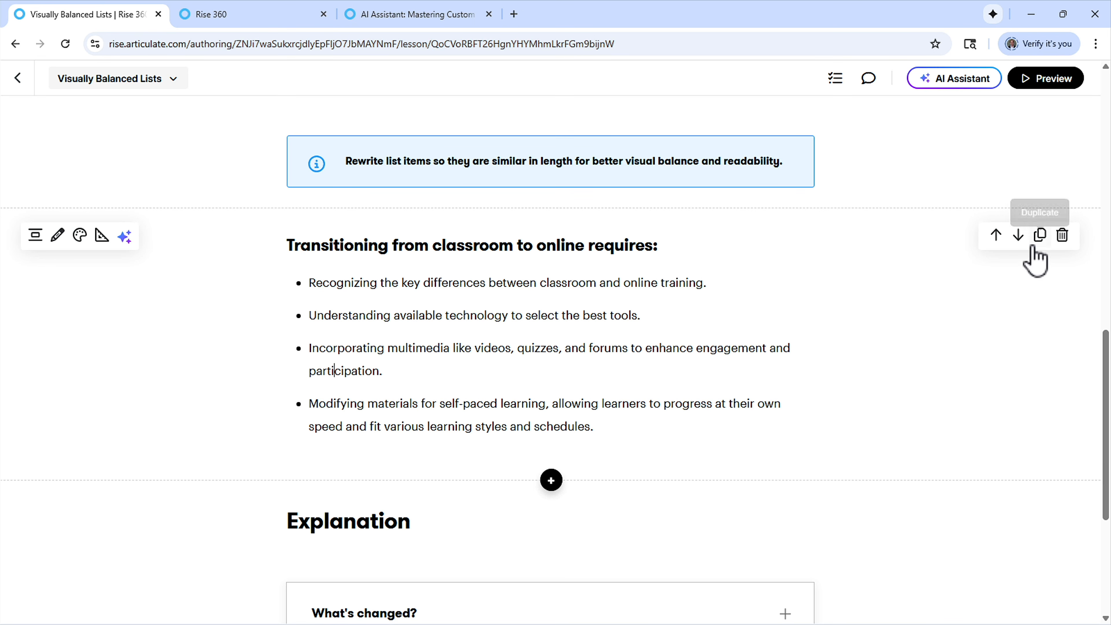
# Duplicate the Transitioning from classroom to online block and run the copied similar-length prompt on the copy's four bullets with AI, replacing the selection
pyautogui.click(1040, 238)
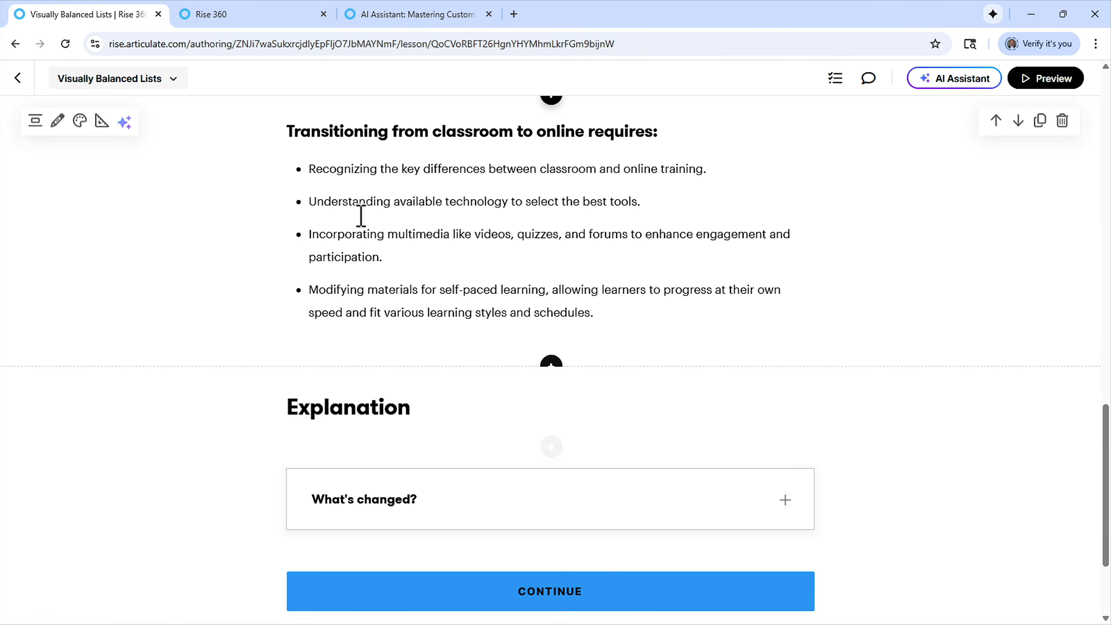
pyautogui.click(360, 209)
pyautogui.click(360, 210)
pyautogui.moveTo(636, 311); pyautogui.dragTo(315, 174)
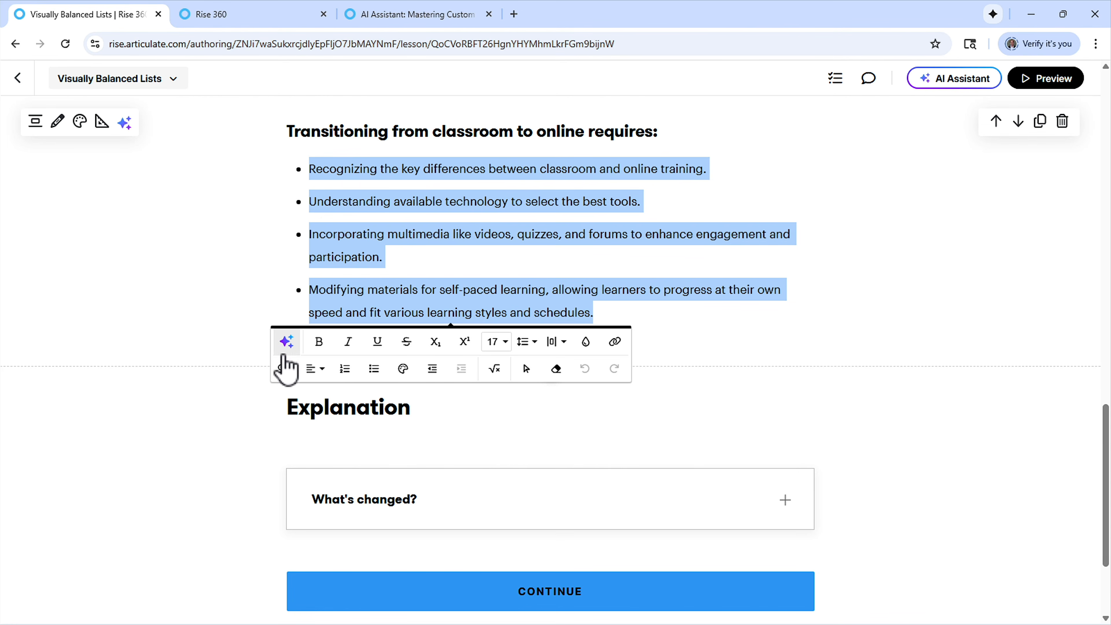
pyautogui.click(286, 341)
pyautogui.hotkey('ctrl', 'v')
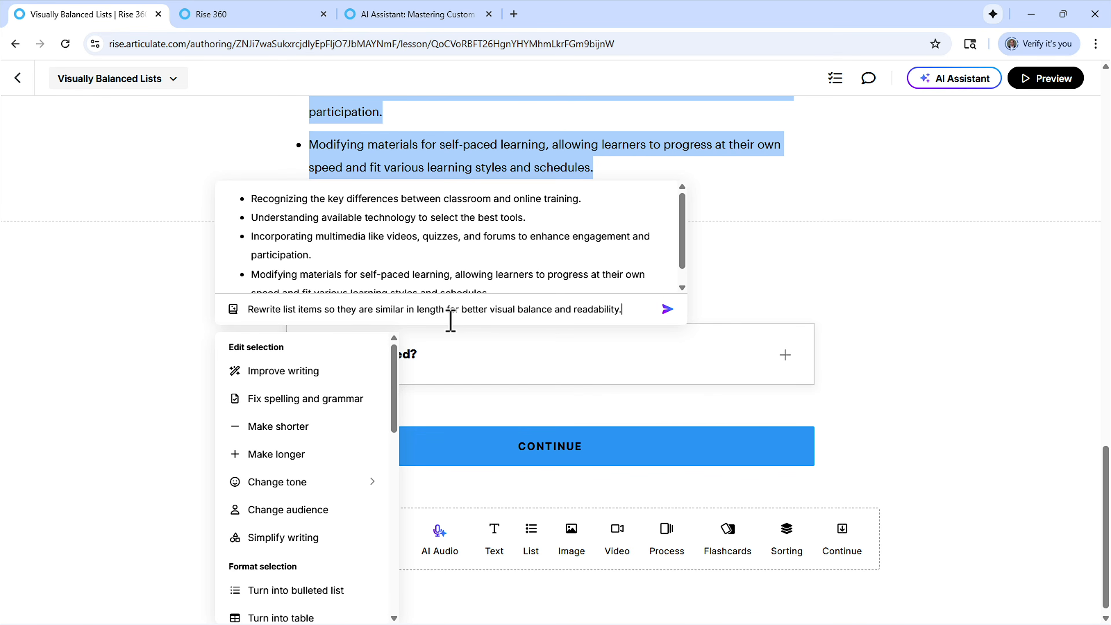
pyautogui.click(667, 310)
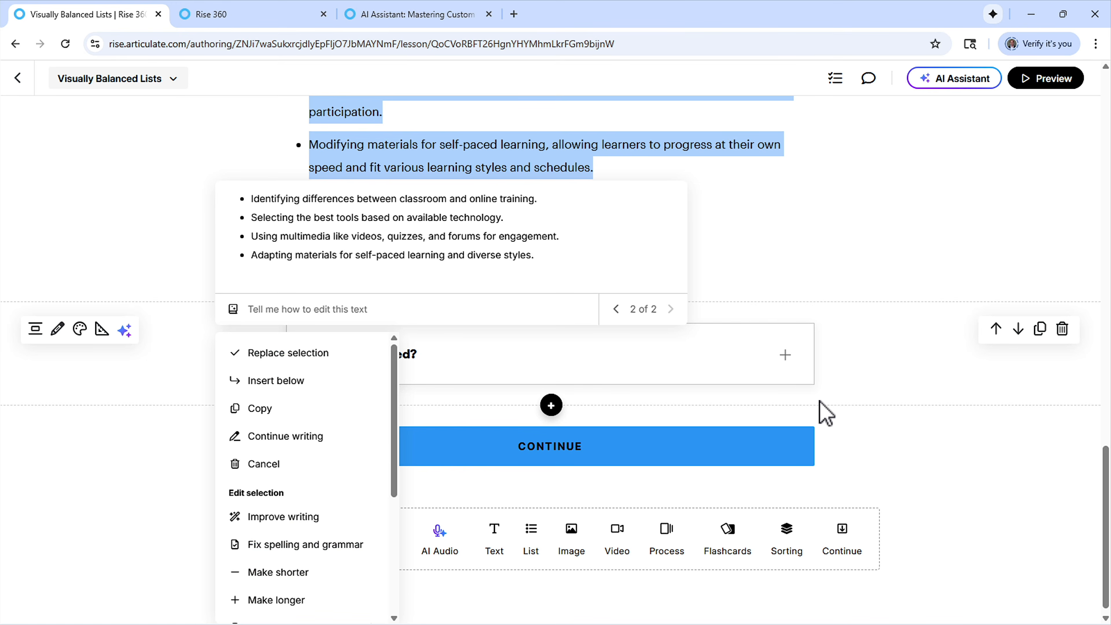
pyautogui.click(346, 360)
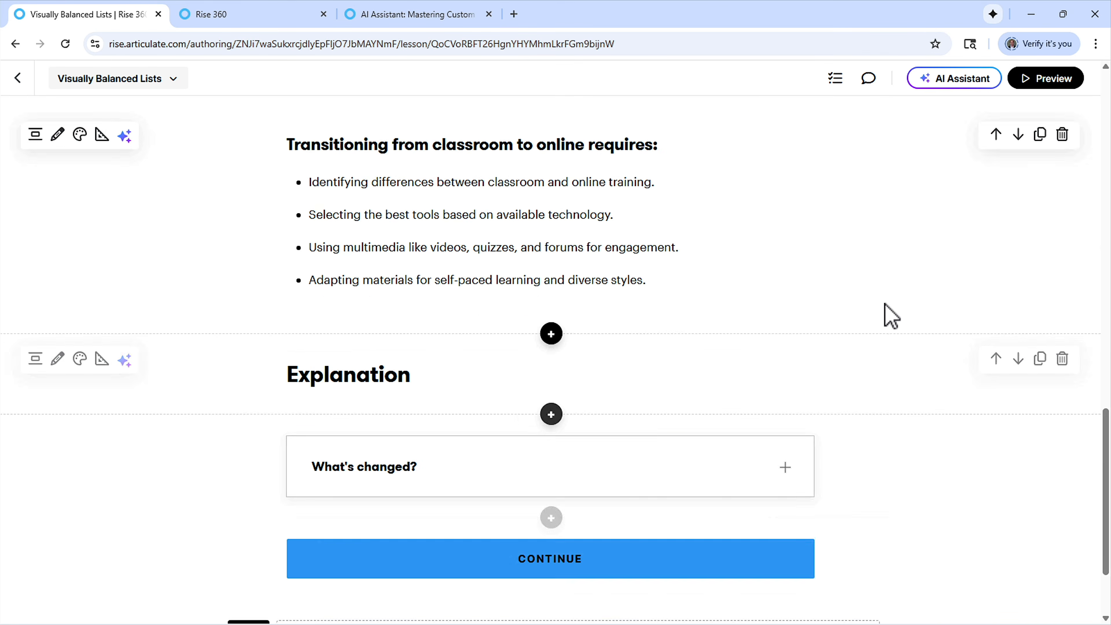
pyautogui.scroll(4, 887, 317)
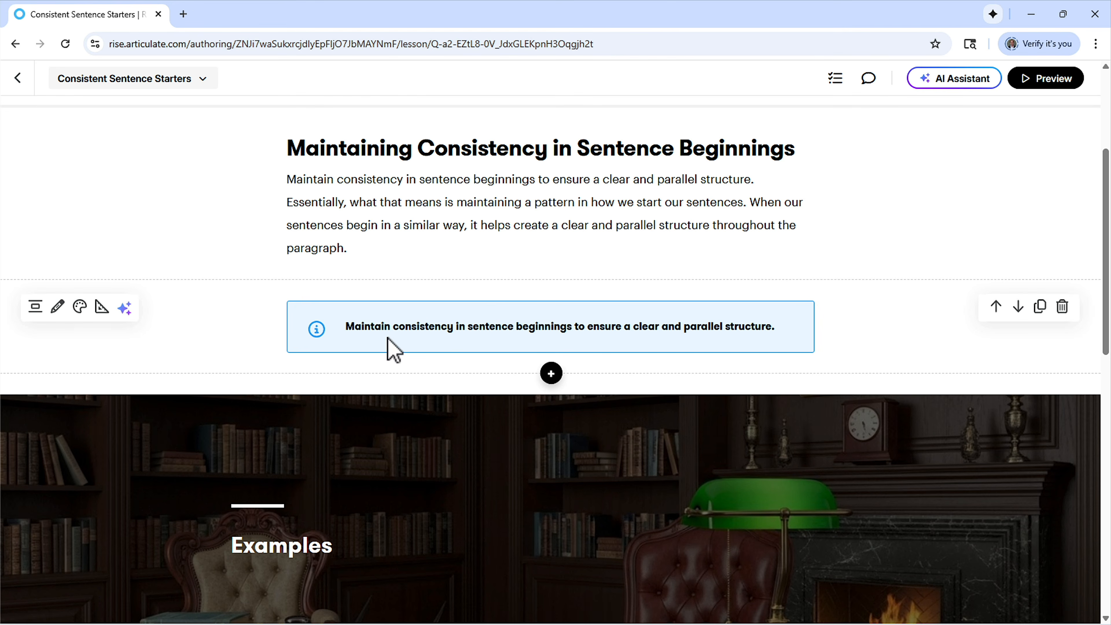
# Copy the note's prompt "Maintain consistency in sentence beginnings to ensure a clear and parallel structure."
pyautogui.tripleClick(470, 333)
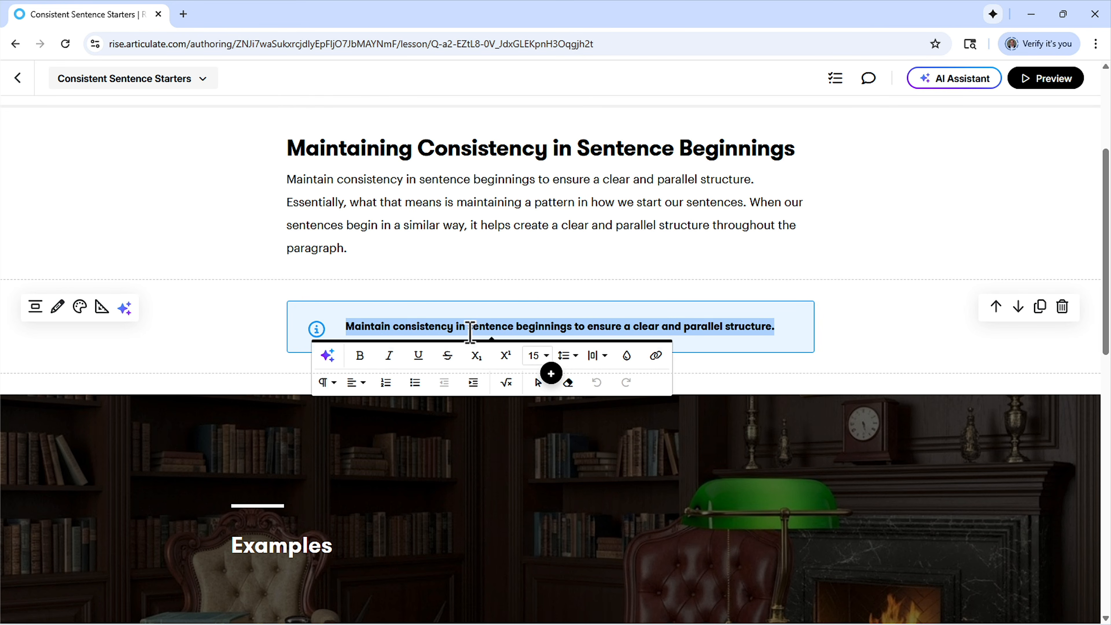
pyautogui.hotkey('ctrl', 'c')
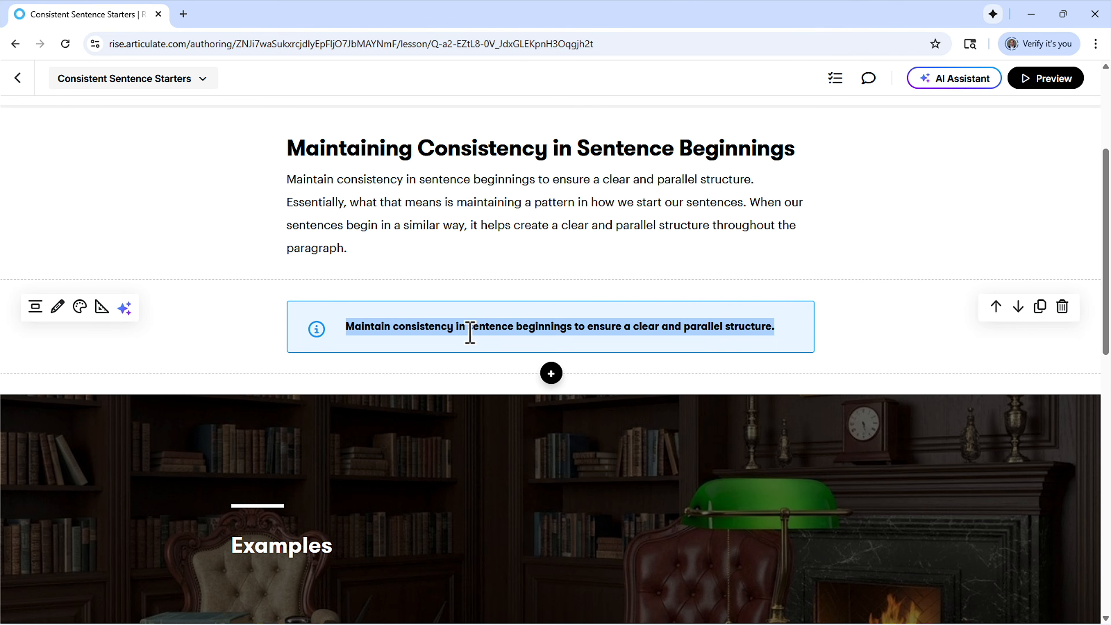
pyautogui.scroll(-8, 470, 332)
pyautogui.moveTo(471, 333)
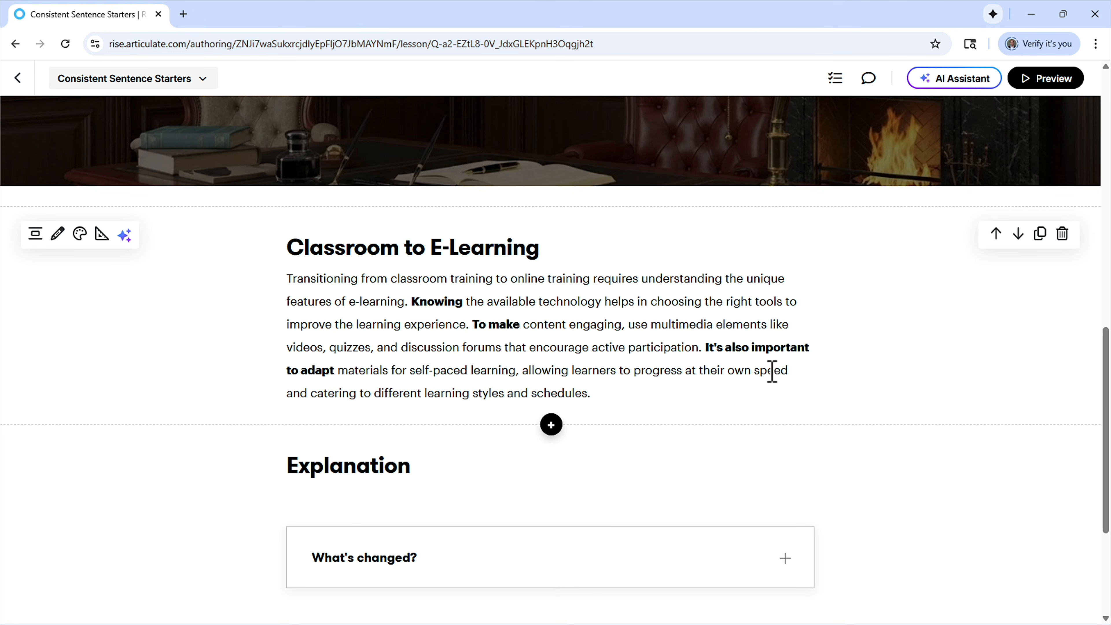
# Duplicate the Classroom to E-Learning block and run the copied sentence-beginnings prompt on the copy's paragraph with AI, replacing the selection
pyautogui.click(1039, 233)
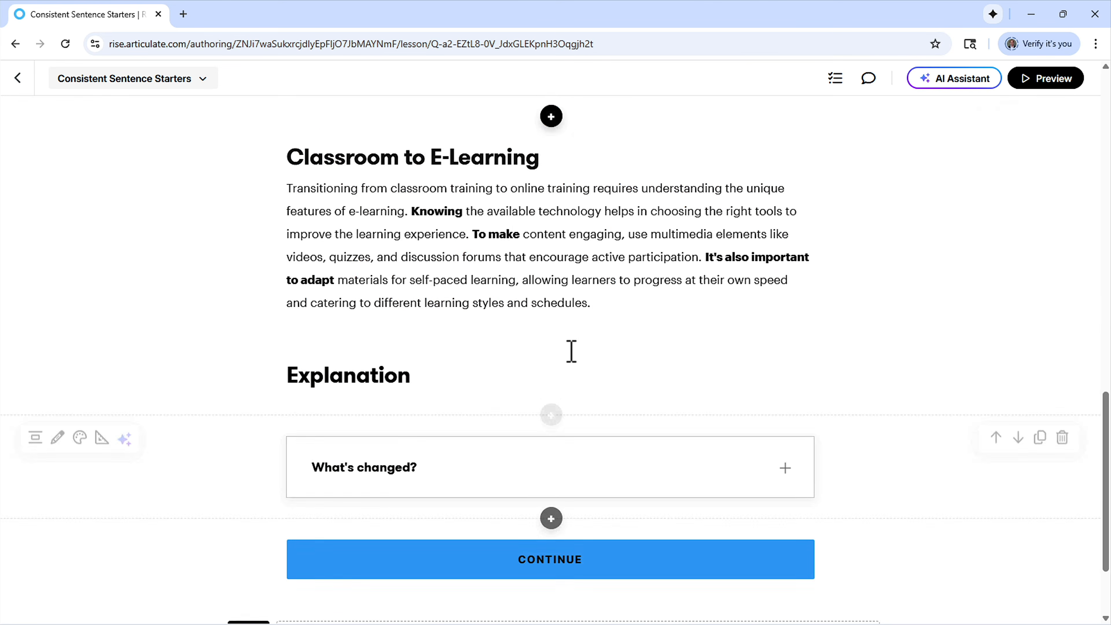
pyautogui.tripleClick(456, 213)
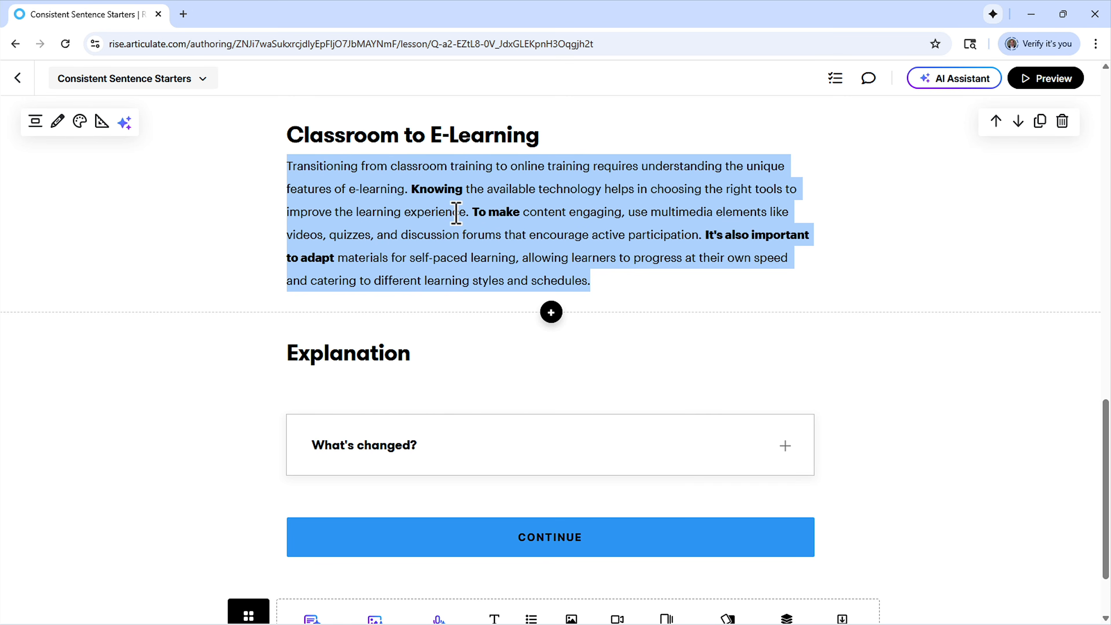
pyautogui.click(274, 309)
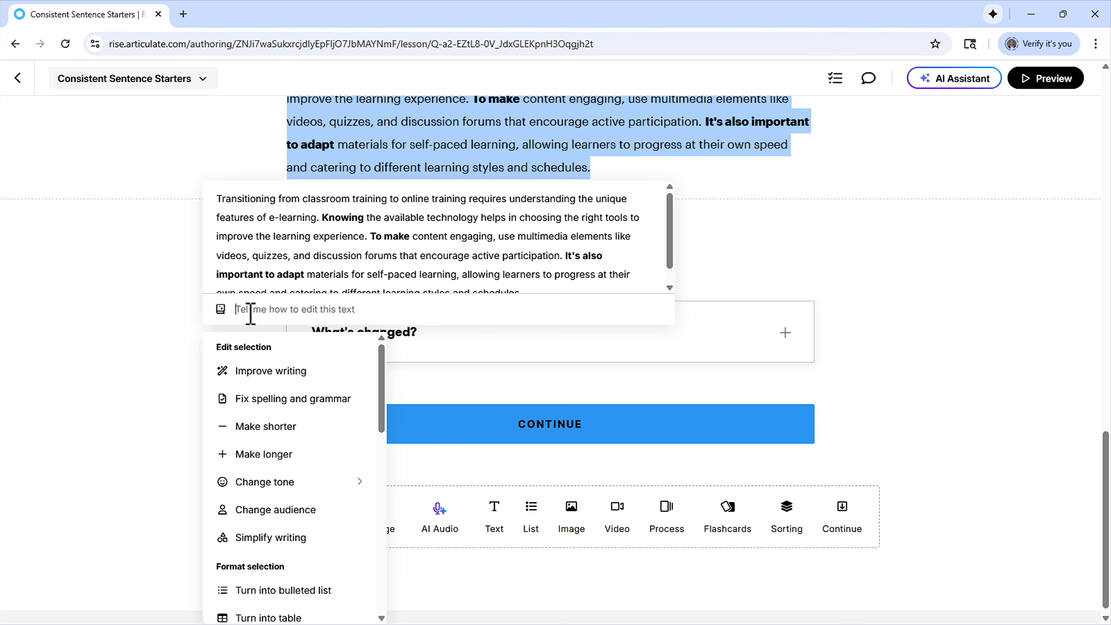
pyautogui.hotkey('ctrl', 'v')
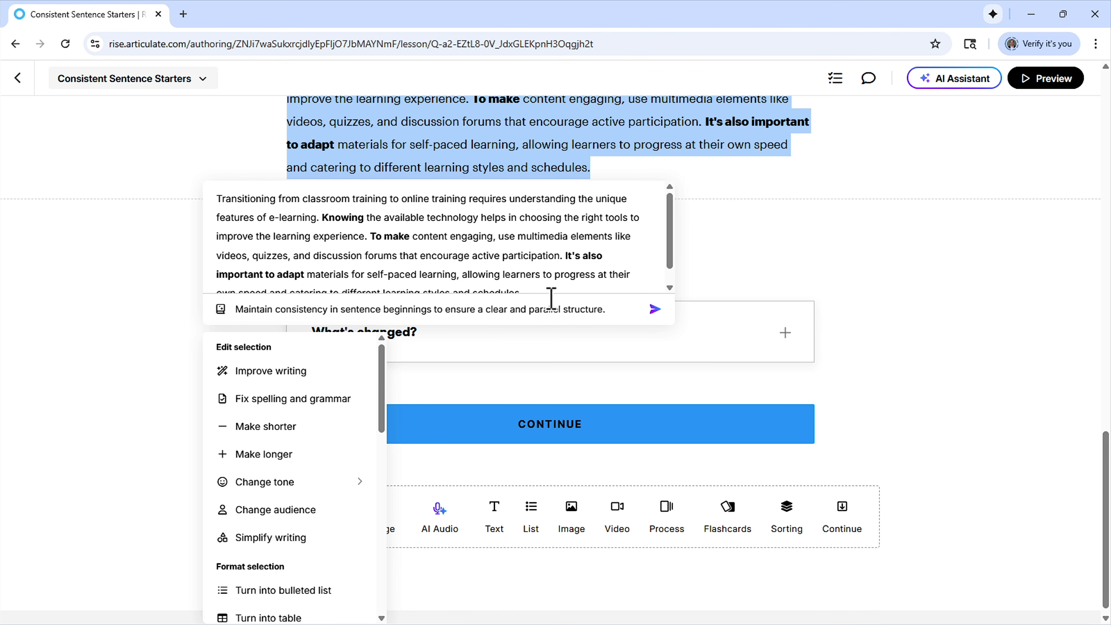
pyautogui.click(656, 310)
pyautogui.scroll(2, 817, 319)
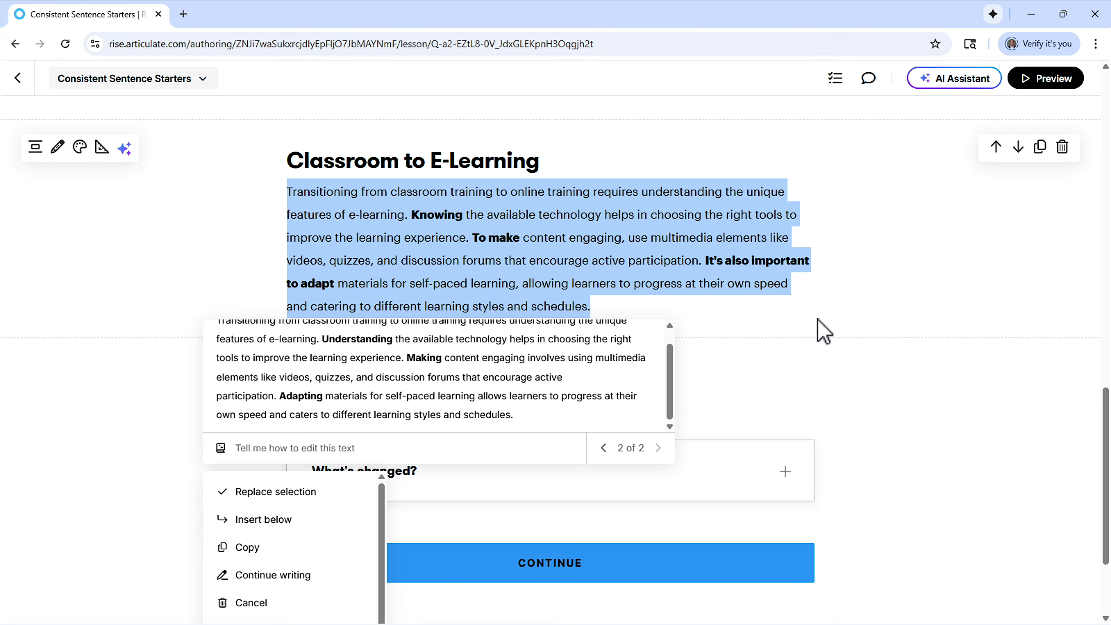
pyautogui.click(277, 492)
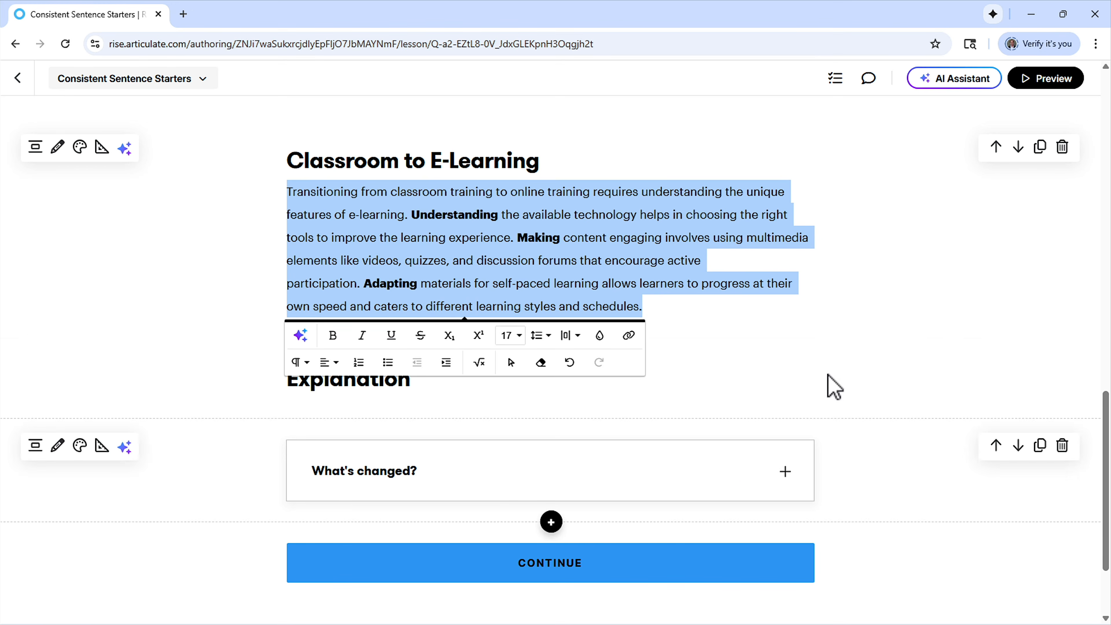
pyautogui.scroll(3, 838, 317)
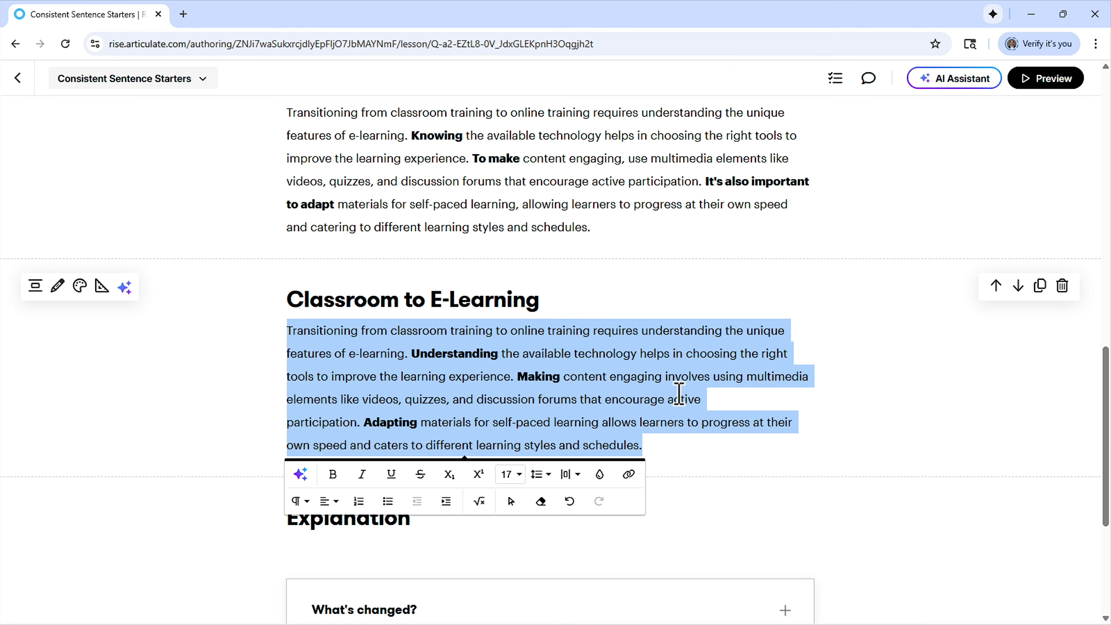
pyautogui.click(678, 394)
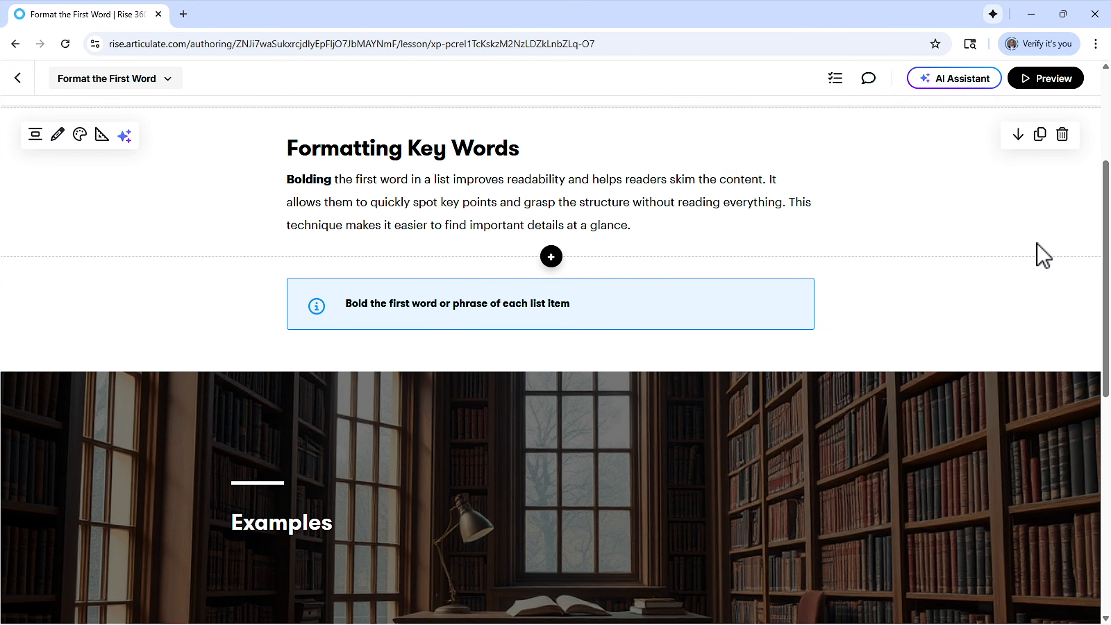
# Copy the note's prompt "Bold the first word or phrase of each list item" above the coffee example
pyautogui.click(421, 305)
pyautogui.tripleClick(421, 305)
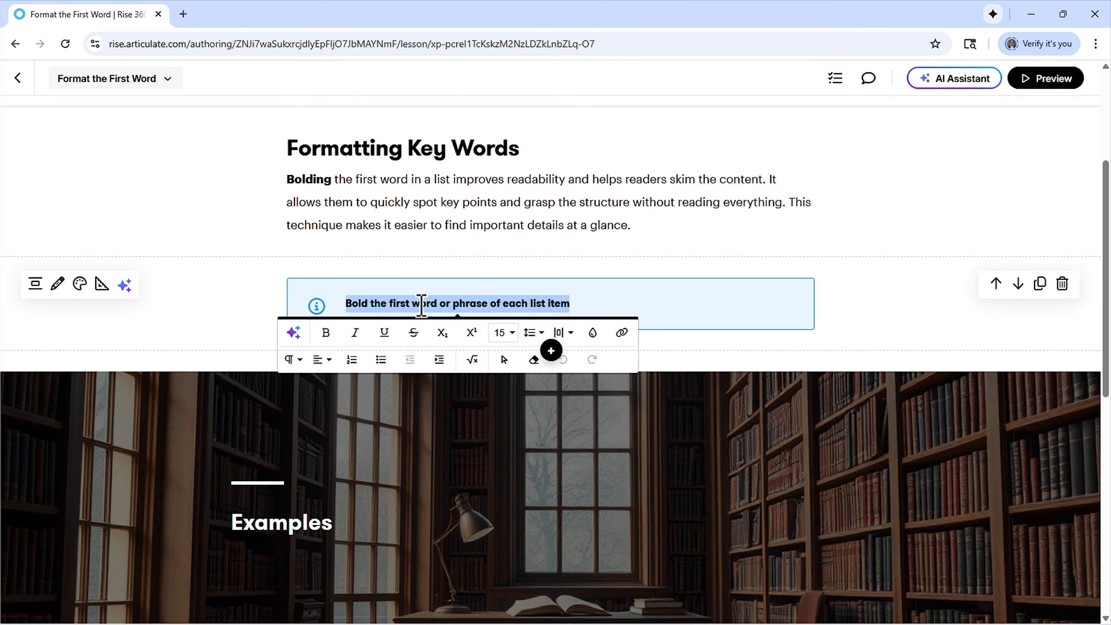
pyautogui.click(420, 304)
pyautogui.scroll(-10, 503, 354)
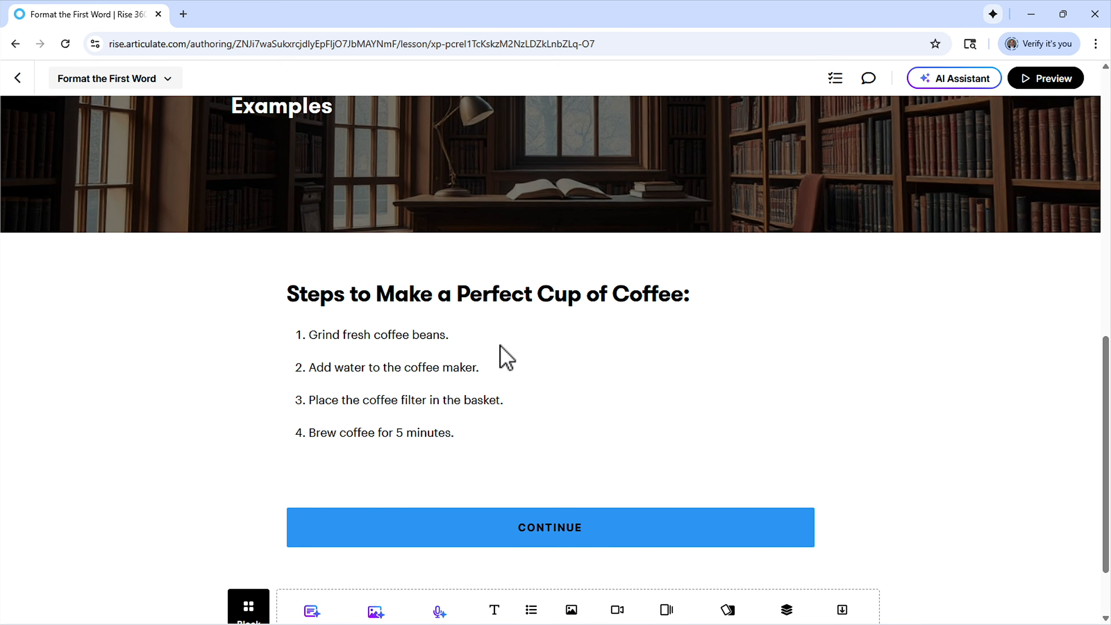
pyautogui.moveTo(502, 346)
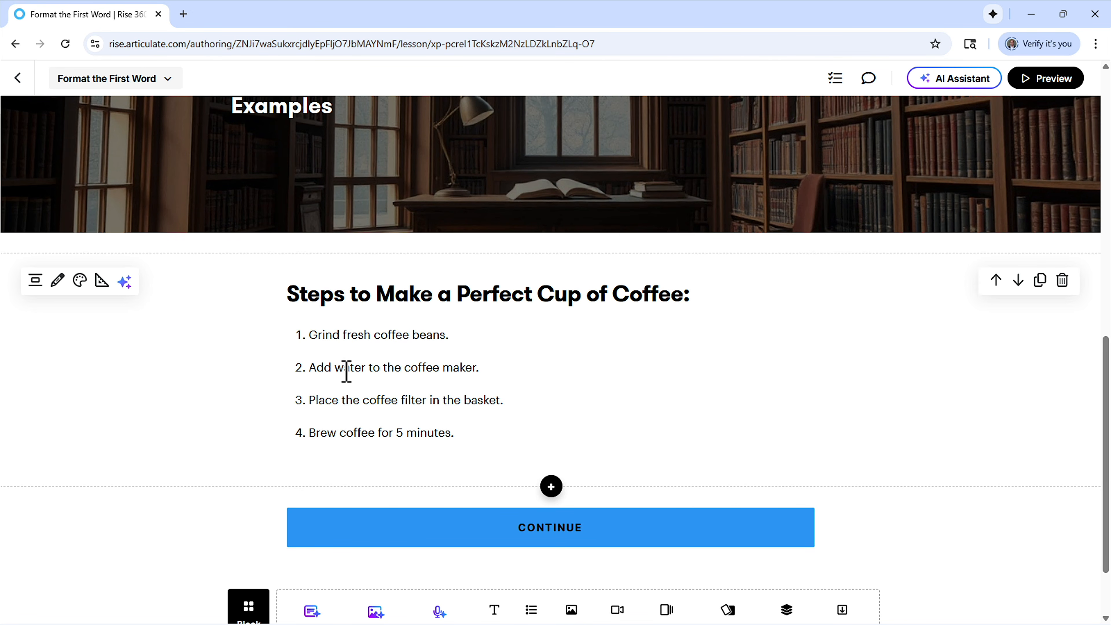
# Duplicate the Steps to Make a Perfect Cup of Coffee block and have AI bold the first word of the copy's four list items, replacing the selection
pyautogui.click(1040, 280)
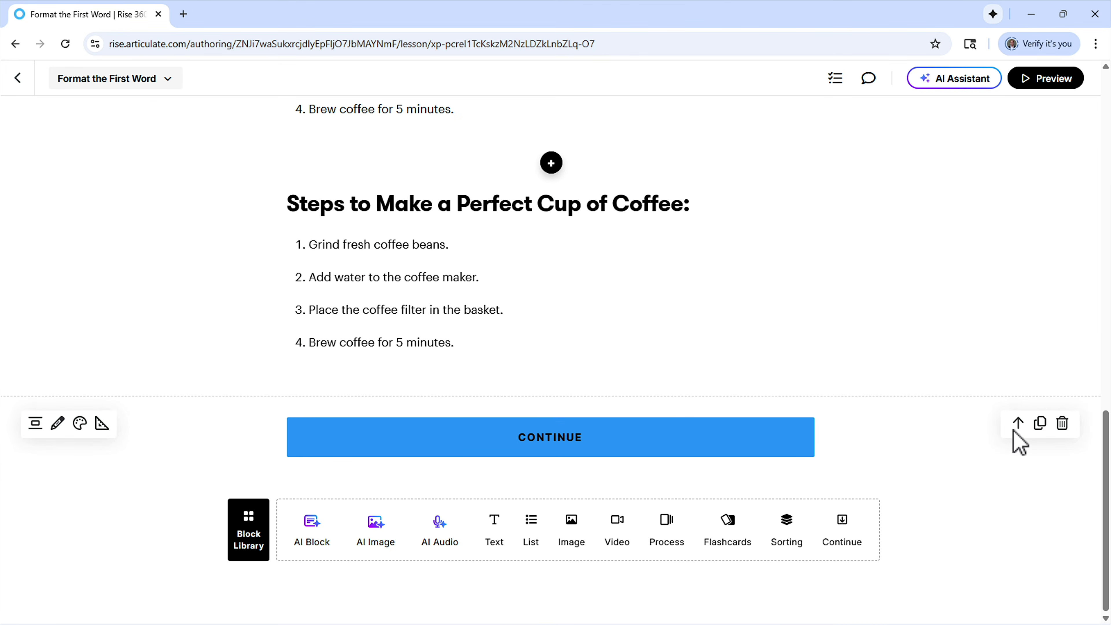
pyautogui.hotkey('ctrl', 'a')
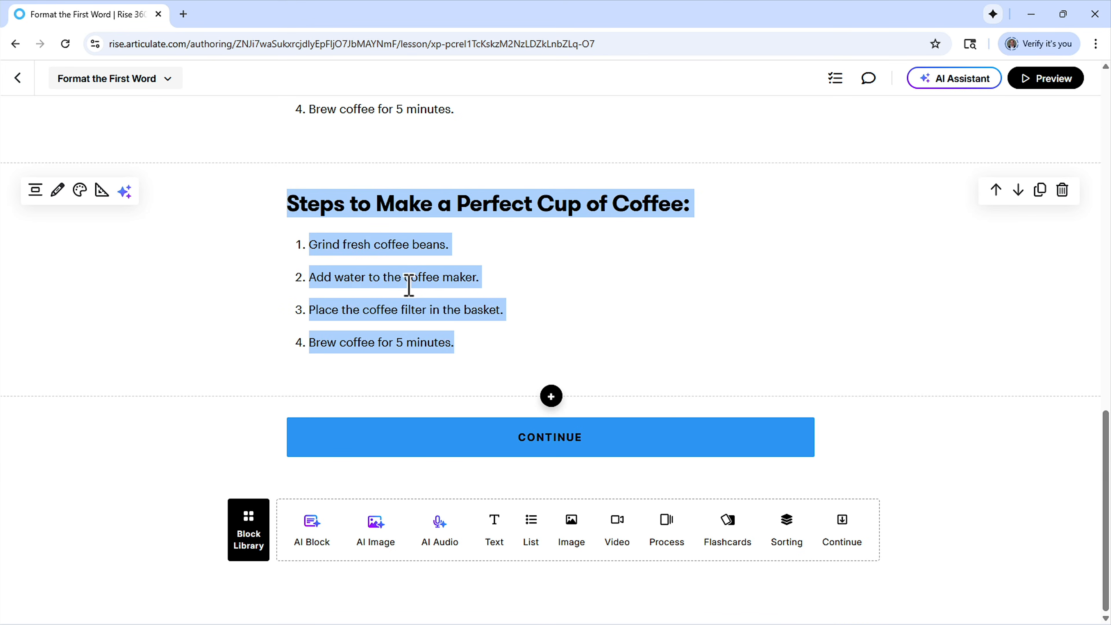
pyautogui.click(408, 280)
pyautogui.moveTo(463, 342); pyautogui.dragTo(311, 244)
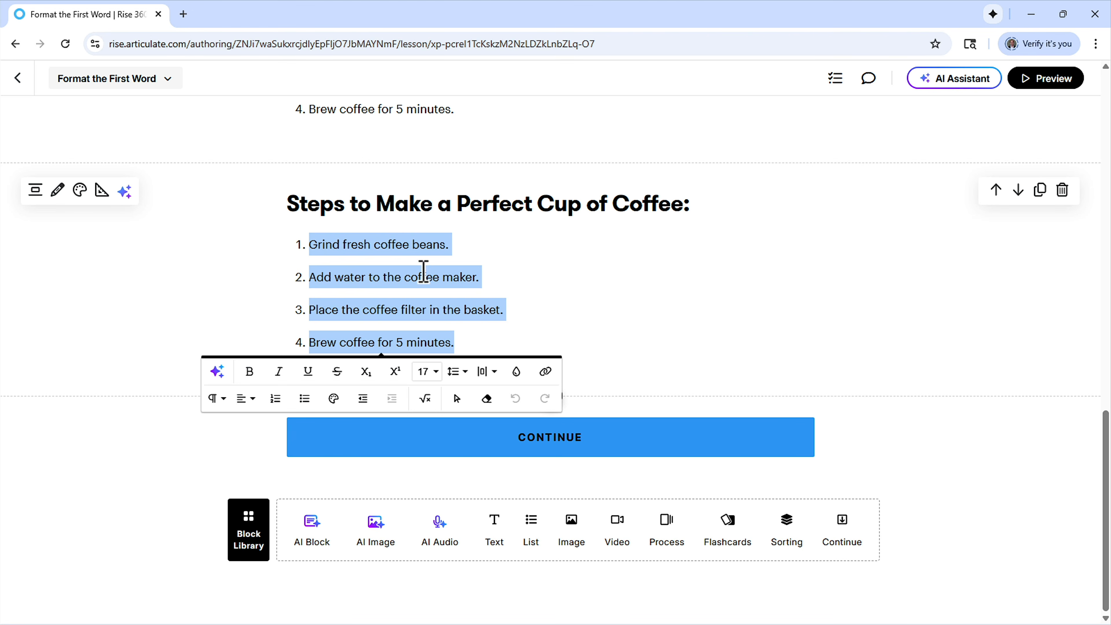
pyautogui.click(217, 371)
pyautogui.hotkey('ctrl', 'v')
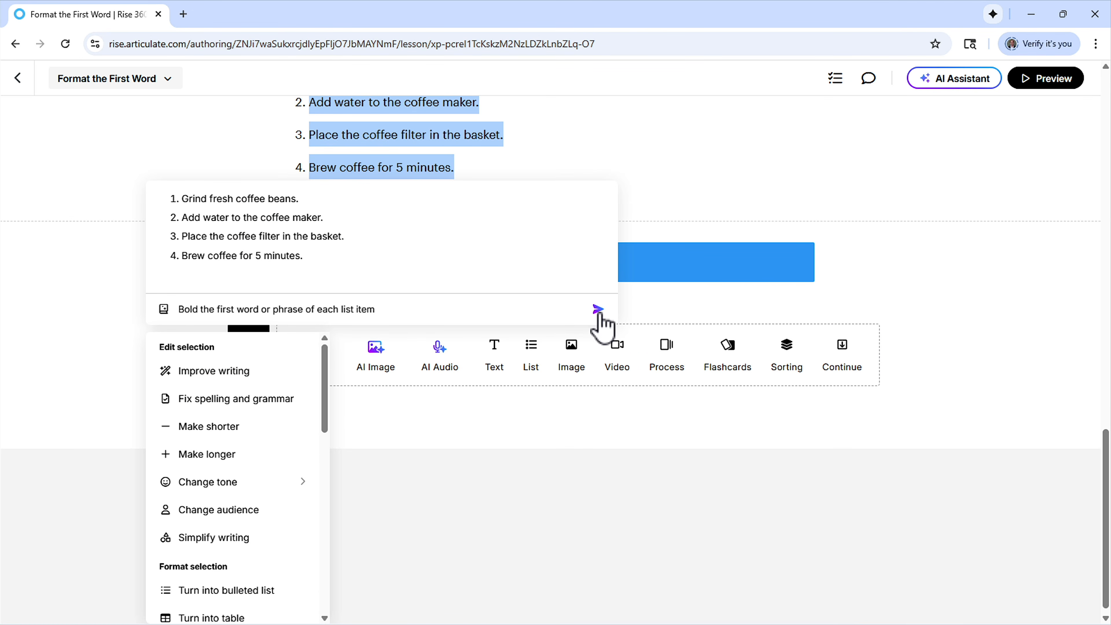
pyautogui.click(597, 309)
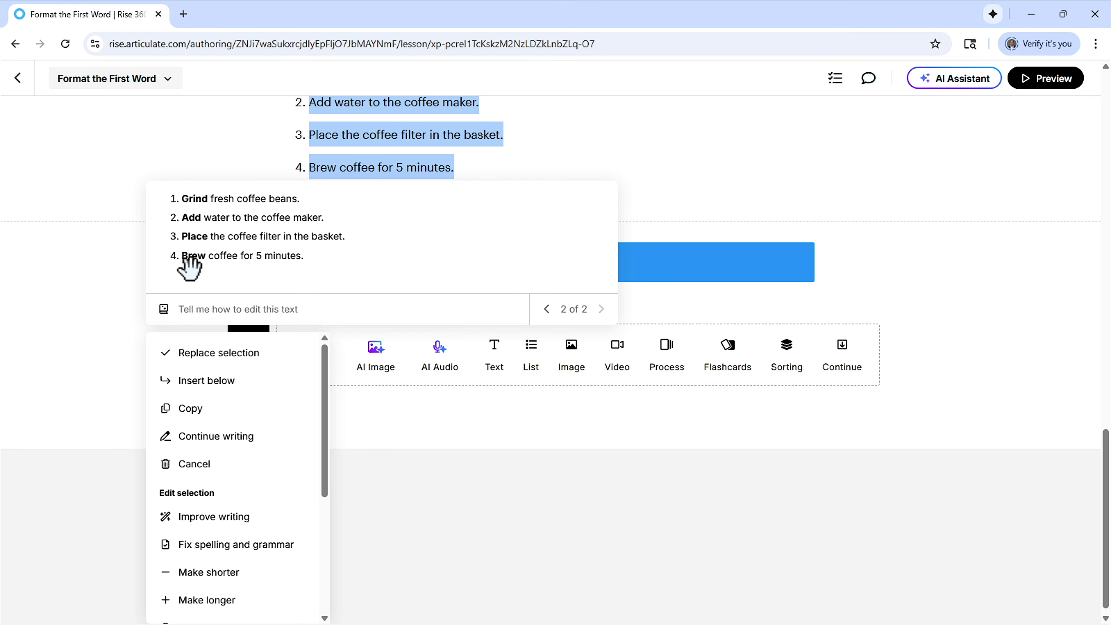
pyautogui.click(239, 355)
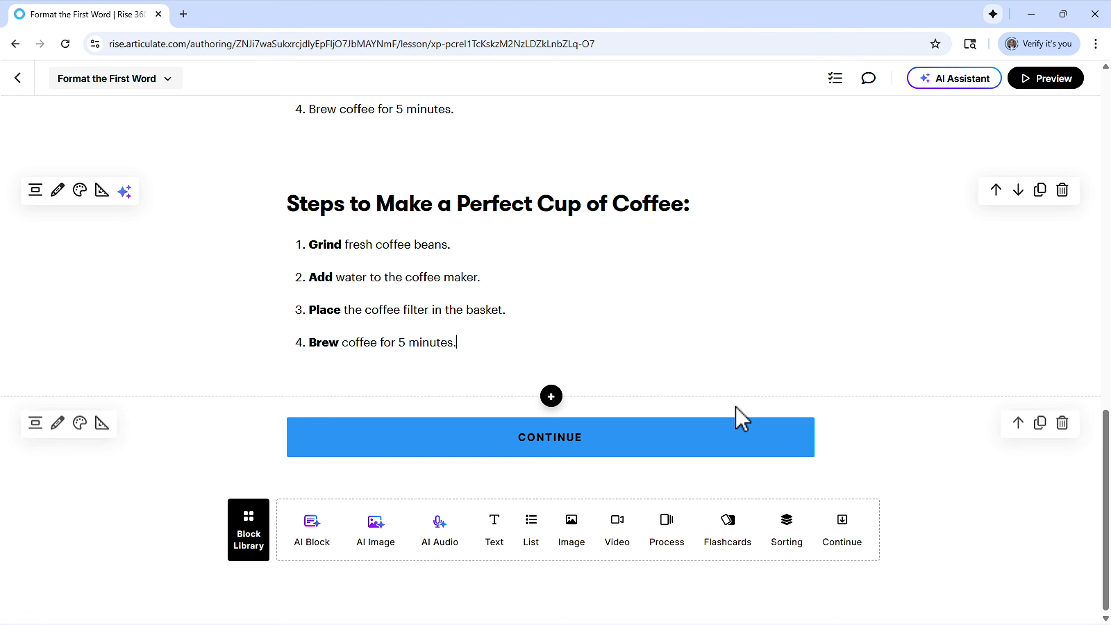
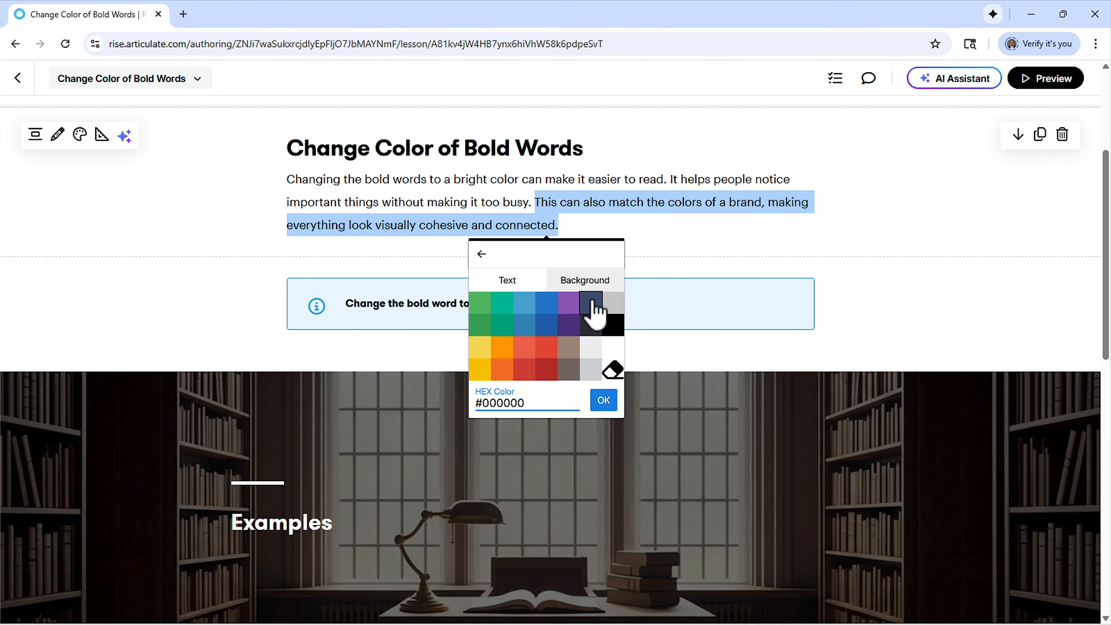
# Copy the note's prompt "Change the bold word to color #34A0F4"
pyautogui.click(623, 199)
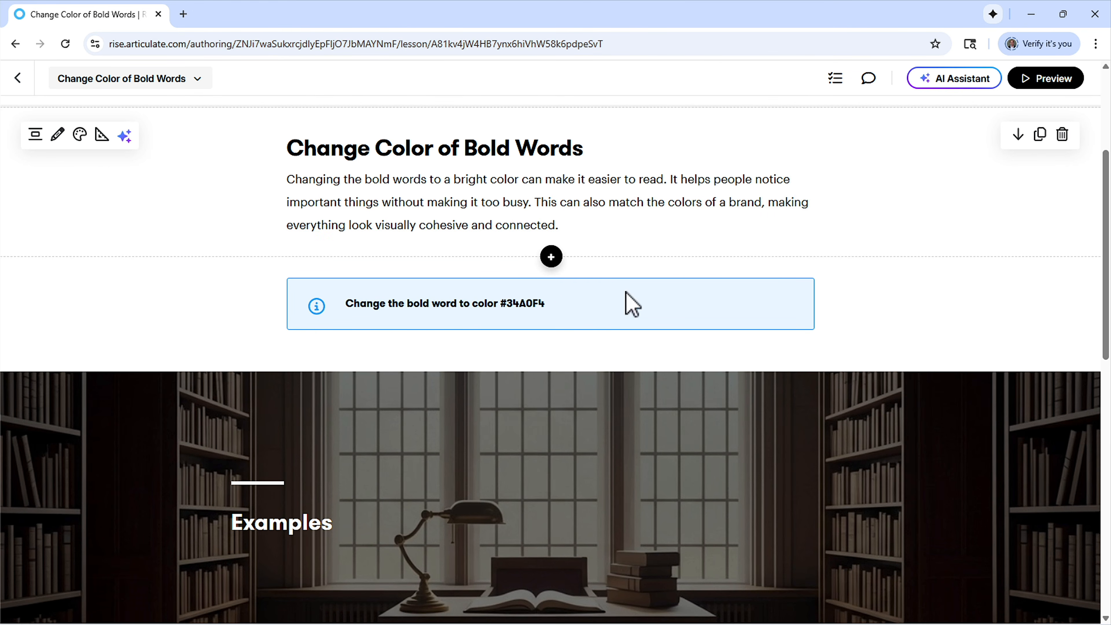
pyautogui.moveTo(546, 304); pyautogui.dragTo(508, 305)
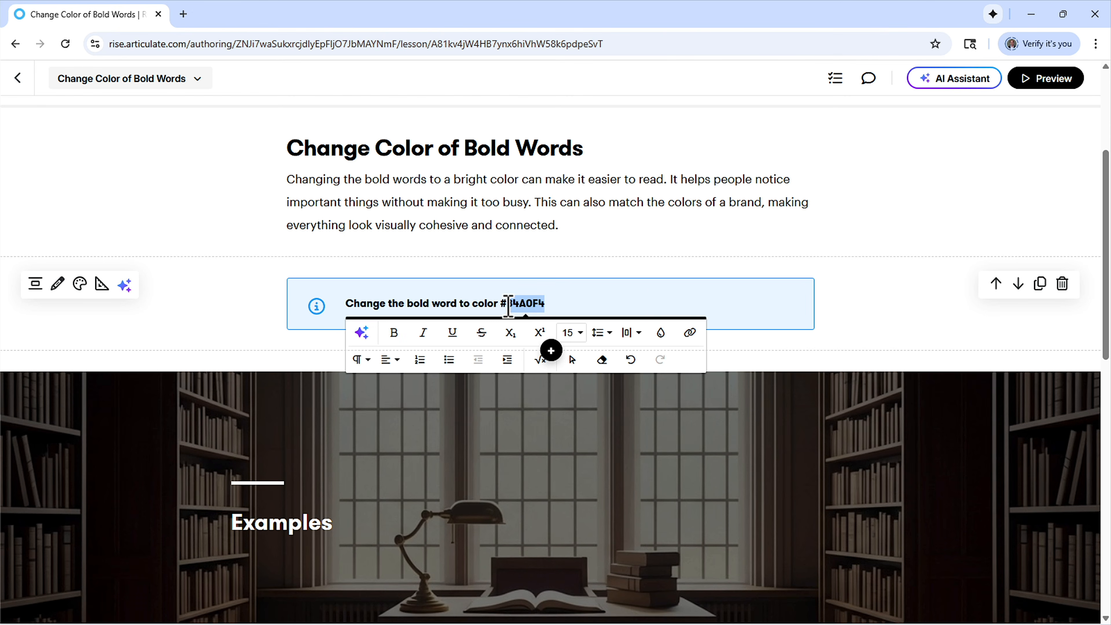
pyautogui.click(486, 301)
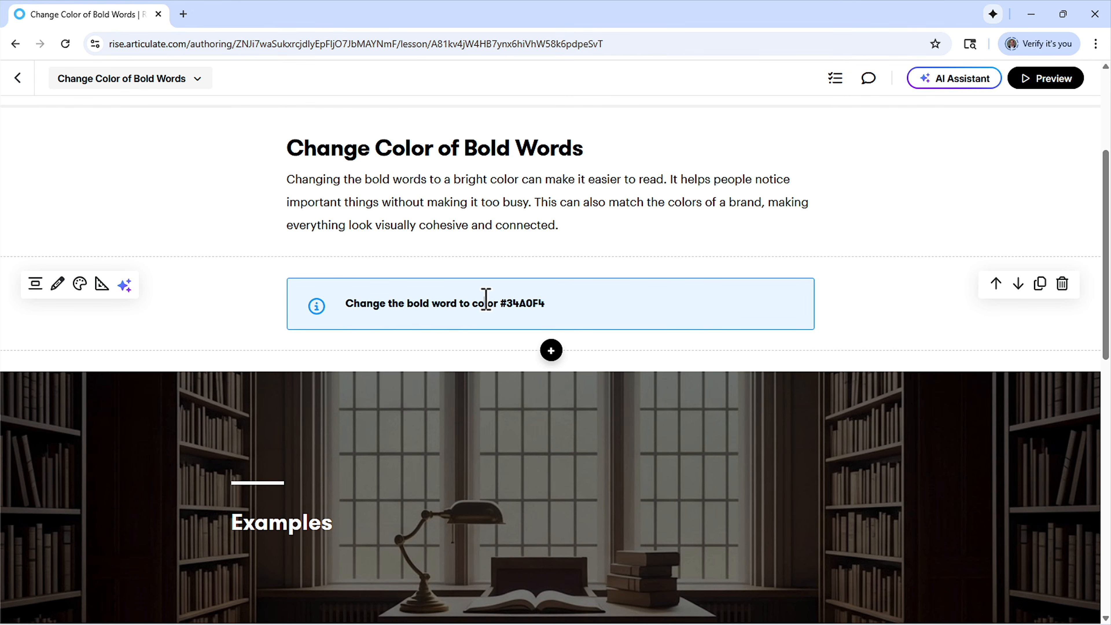
pyautogui.tripleClick(486, 301)
pyautogui.hotkey('ctrl', 'c')
pyautogui.click(603, 246)
# Duplicate the What's a Meeting Agenda? block and its bulleted benefits list, placing both copies in order below the original list
pyautogui.scroll(-8, 611, 267)
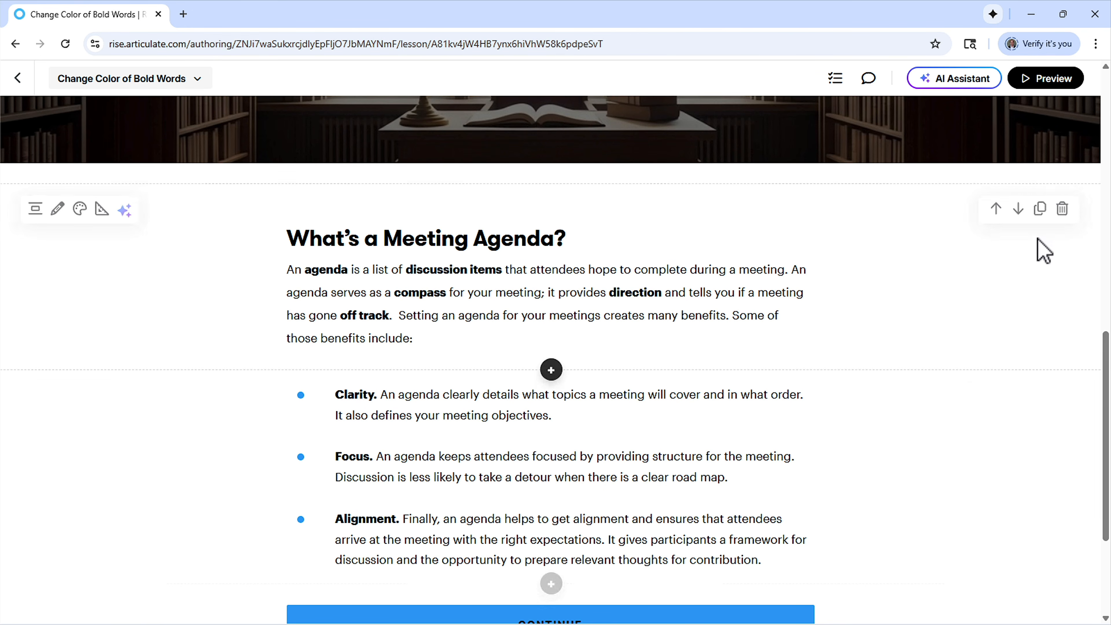
pyautogui.click(1045, 218)
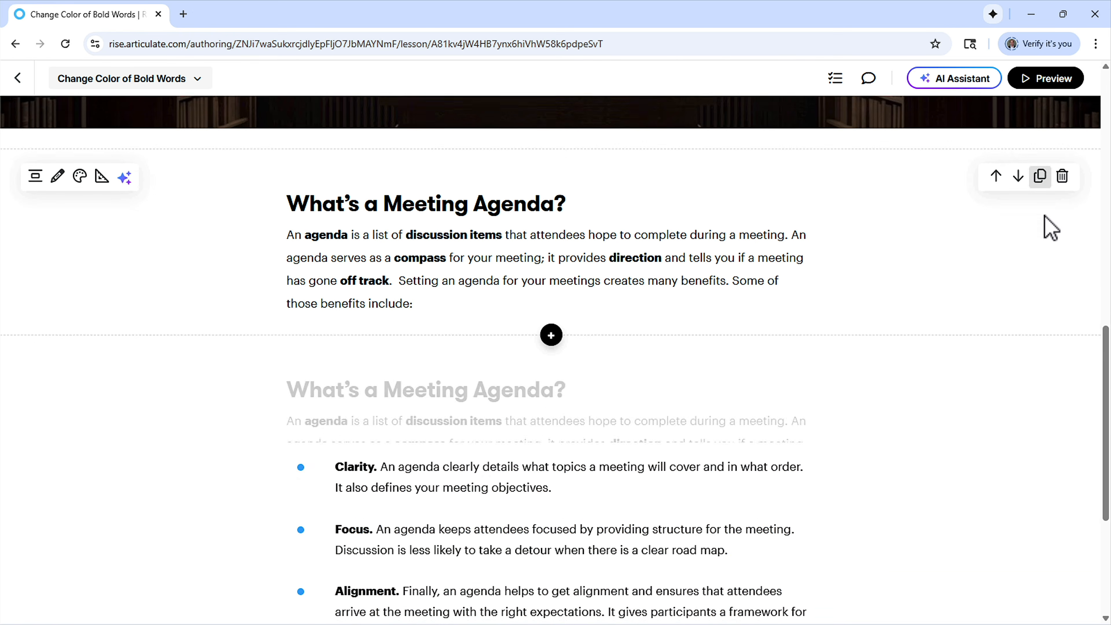
pyautogui.scroll(5, 1016, 287)
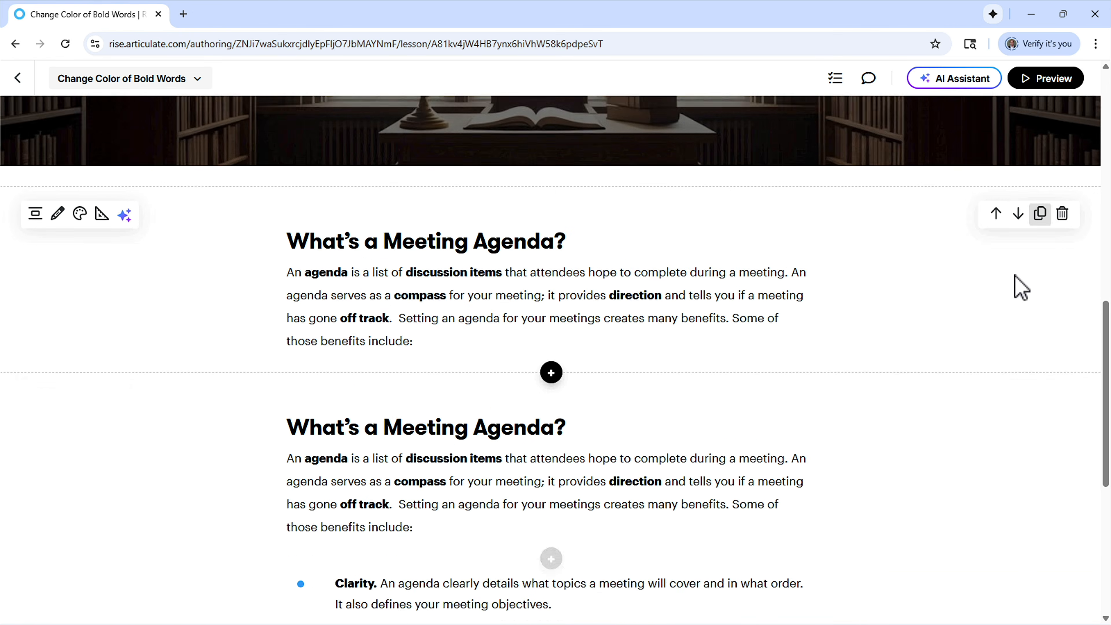
pyautogui.scroll(-2, 1017, 288)
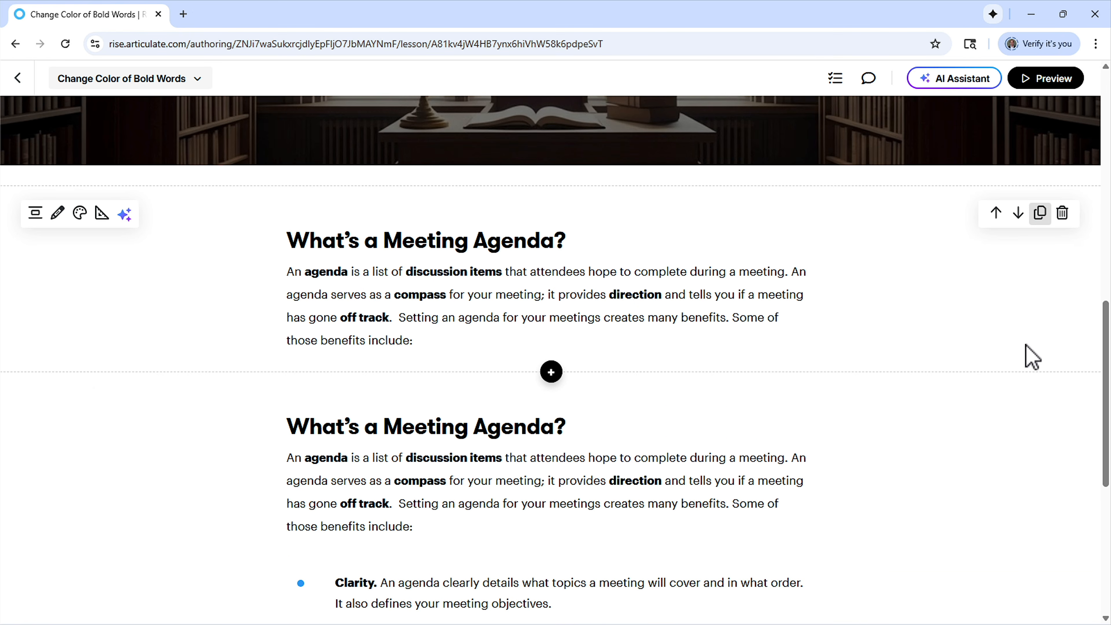
pyautogui.click(1018, 398)
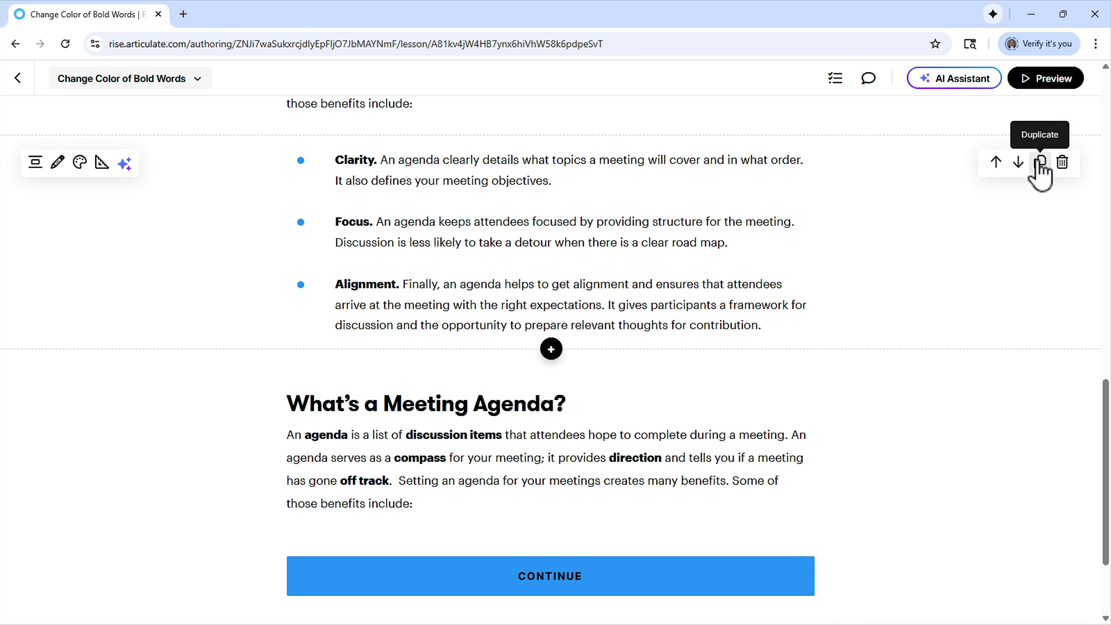
pyautogui.click(1039, 158)
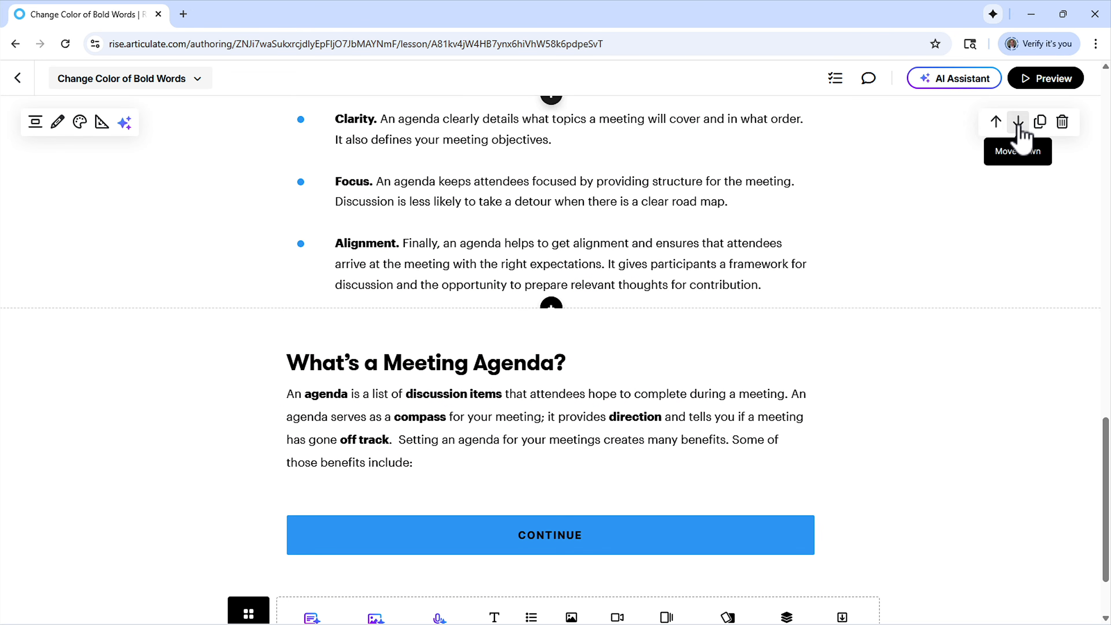
pyautogui.click(1018, 123)
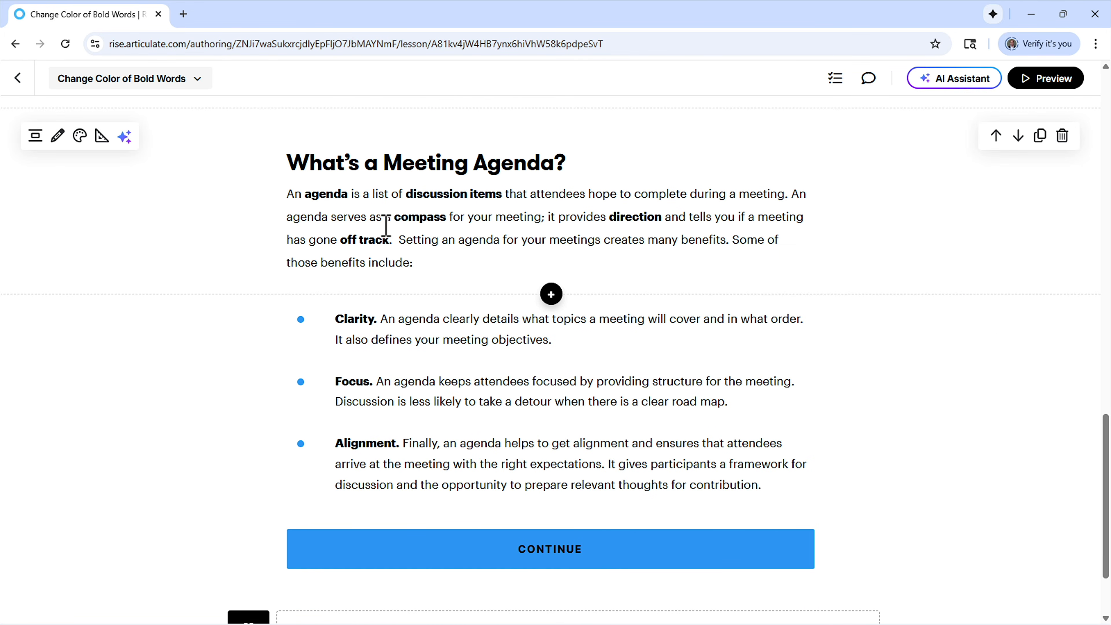
# Have AI change the bold words in the copied agenda paragraph to color #34A0F4 with the copied prompt, replacing the selection
pyautogui.tripleClick(385, 226)
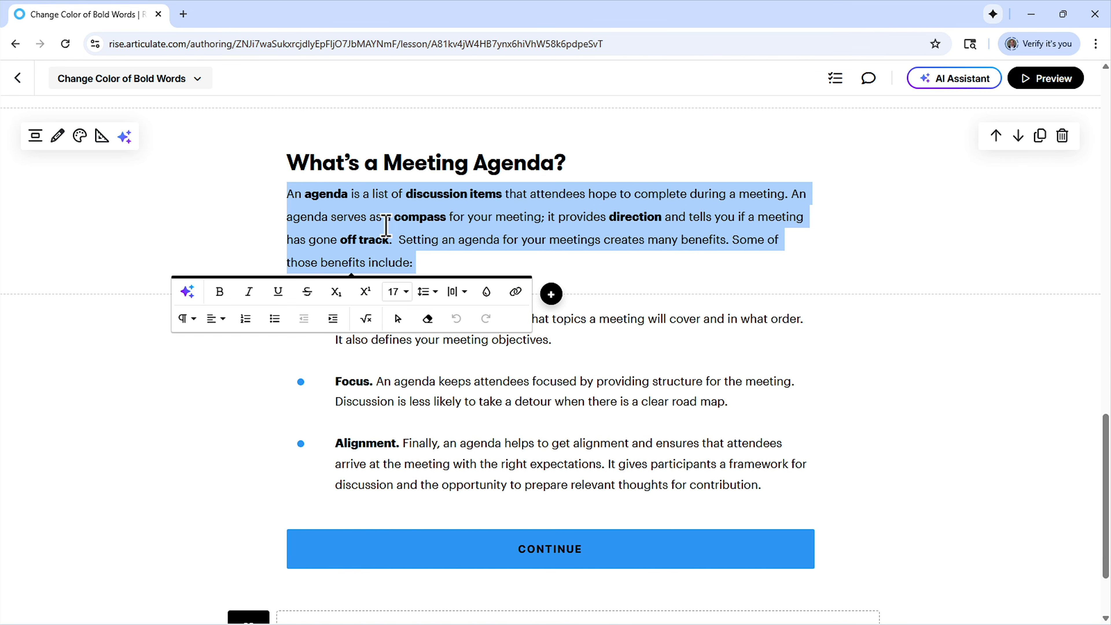
pyautogui.click(188, 292)
pyautogui.hotkey('ctrl', 'v')
pyautogui.moveTo(325, 310); pyautogui.dragTo(282, 311)
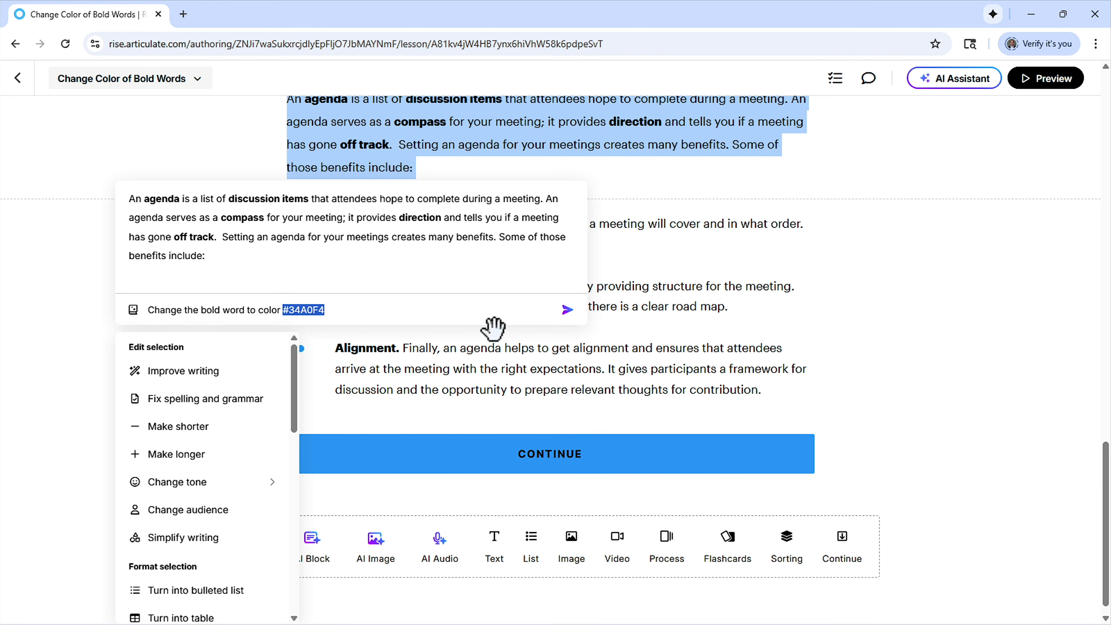
pyautogui.click(567, 309)
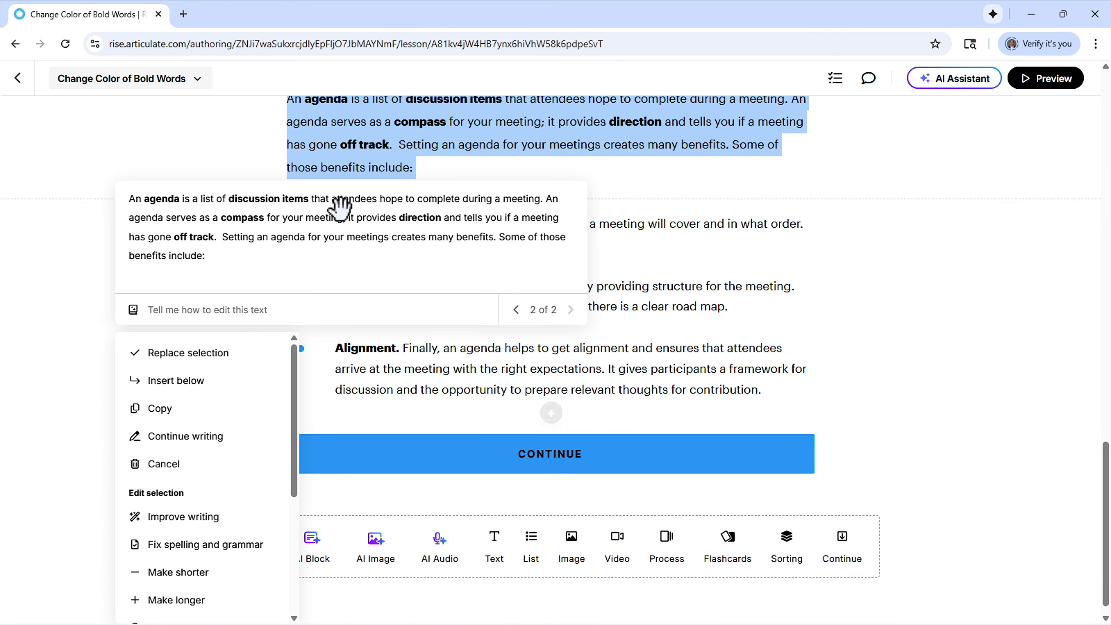
pyautogui.click(219, 355)
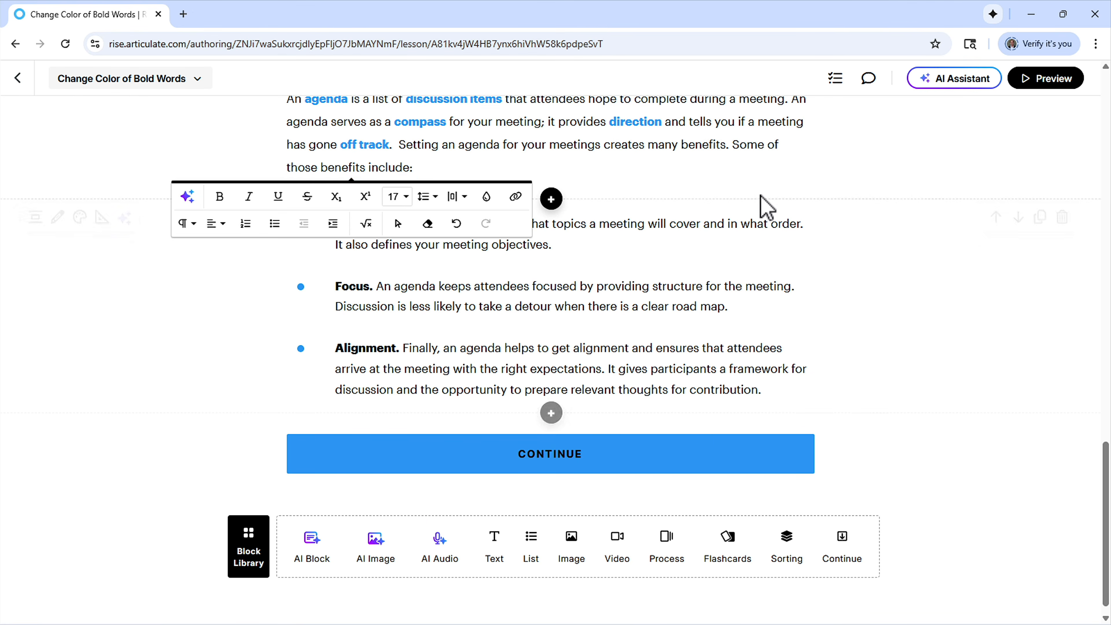
pyautogui.scroll(2, 846, 279)
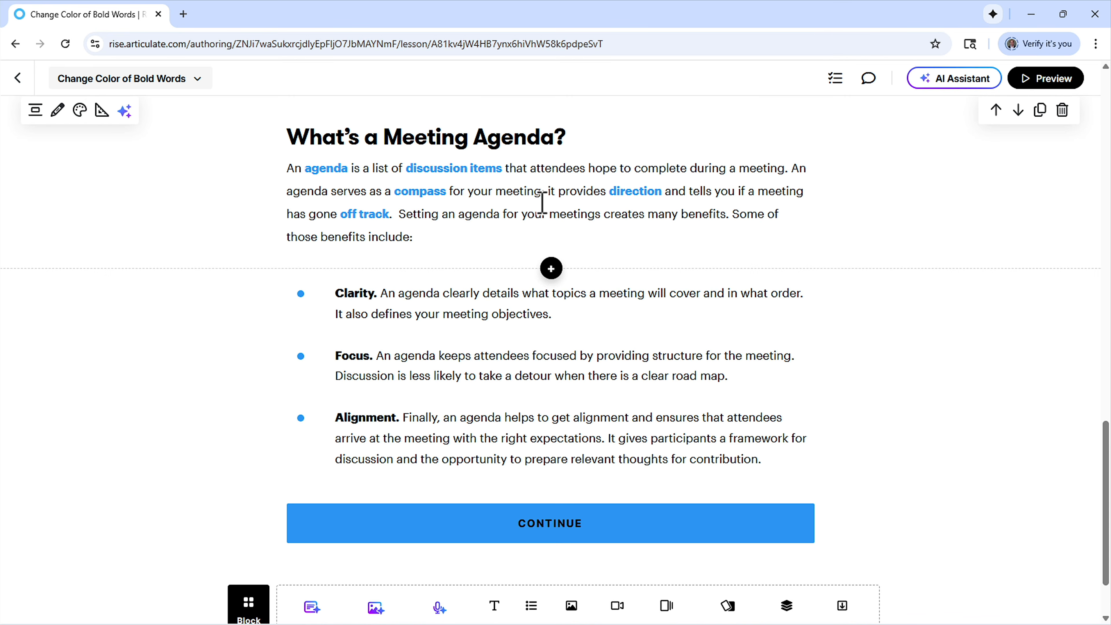
pyautogui.hotkey('ctrl', 'a')
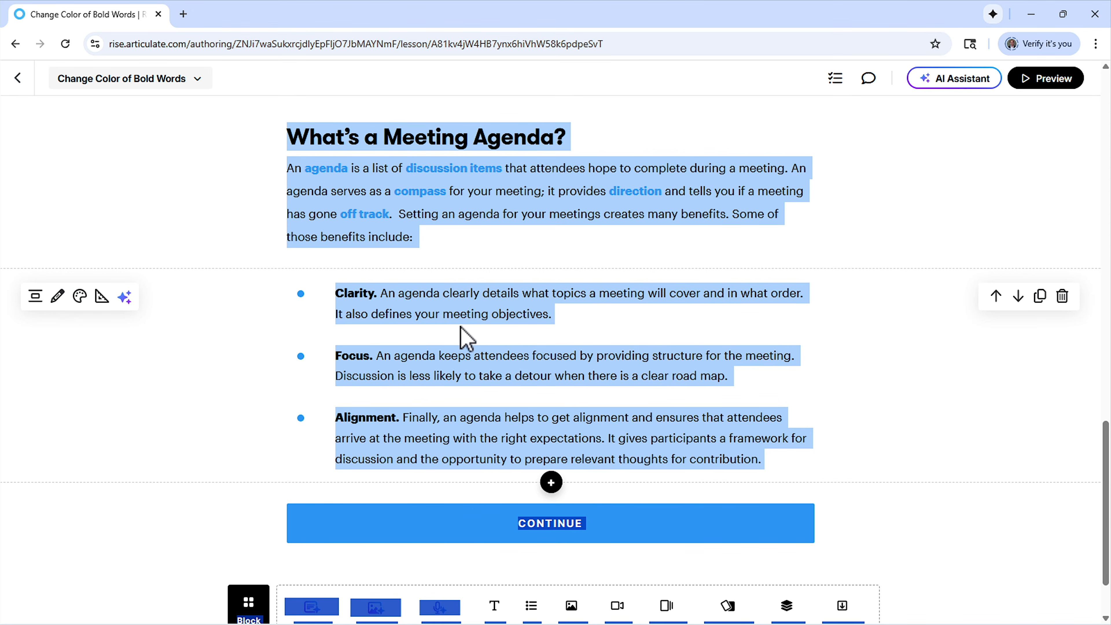
pyautogui.click(575, 409)
pyautogui.tripleClick(501, 411)
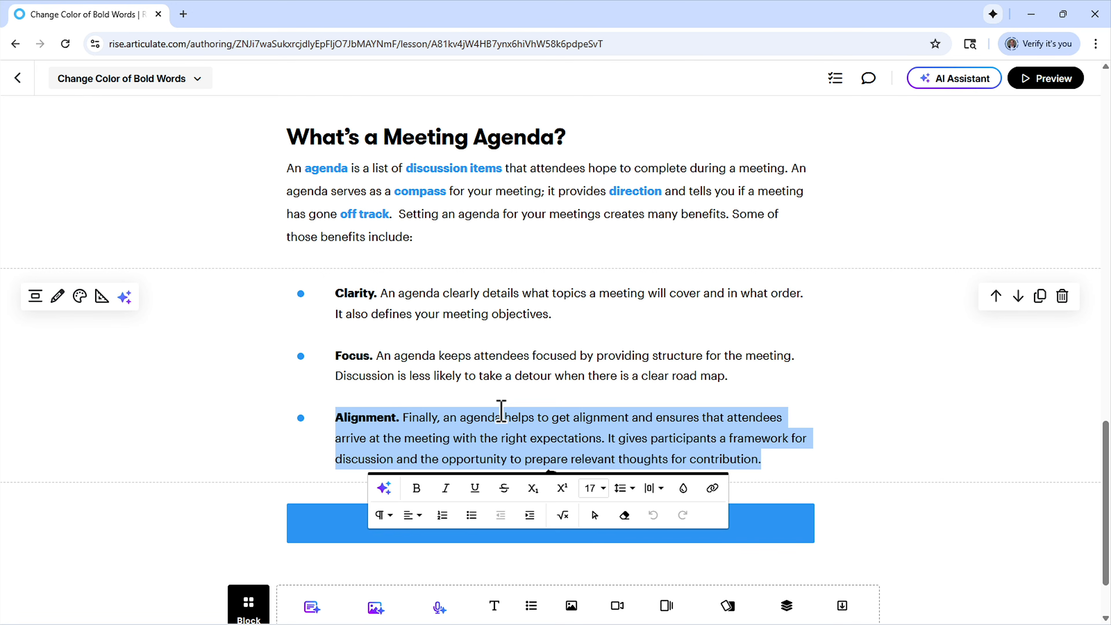
pyautogui.tripleClick(440, 370)
pyautogui.click(406, 309)
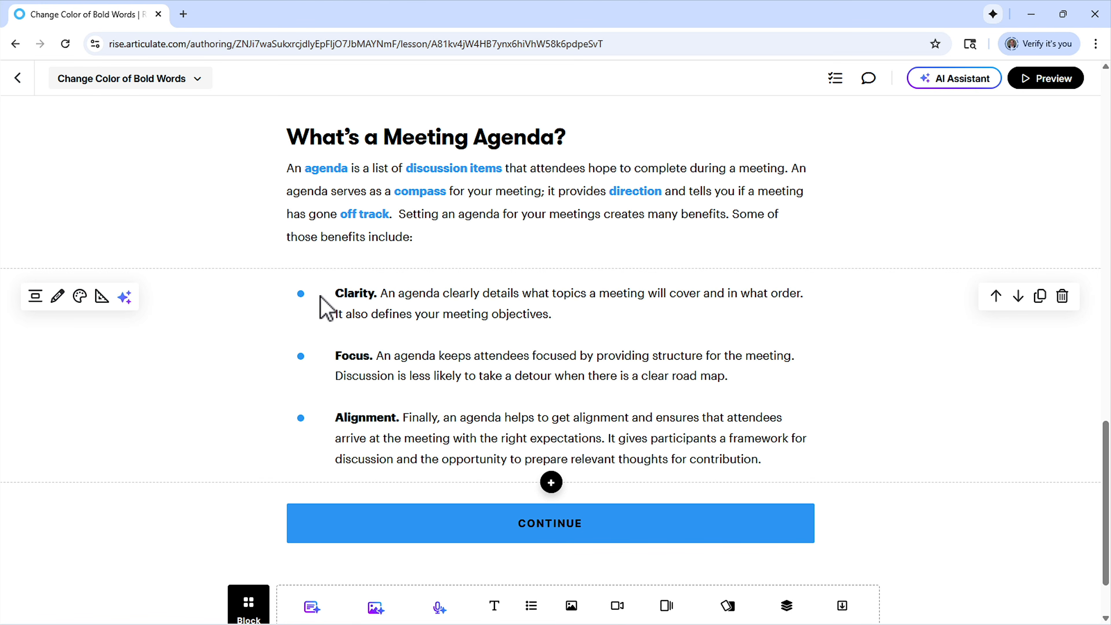
pyautogui.tripleClick(339, 293)
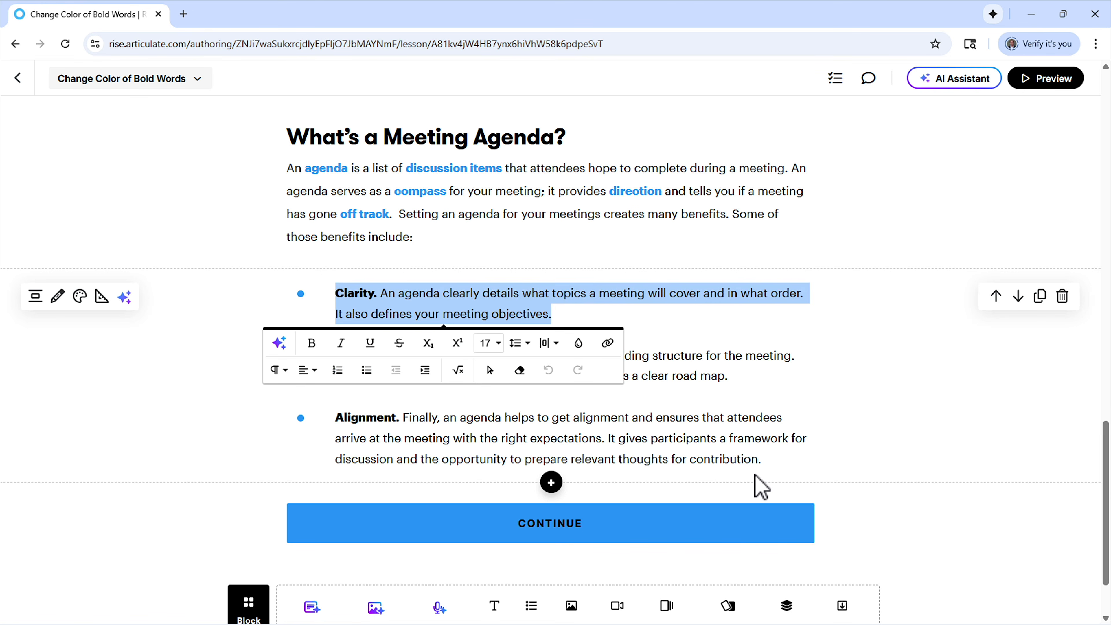
pyautogui.click(727, 403)
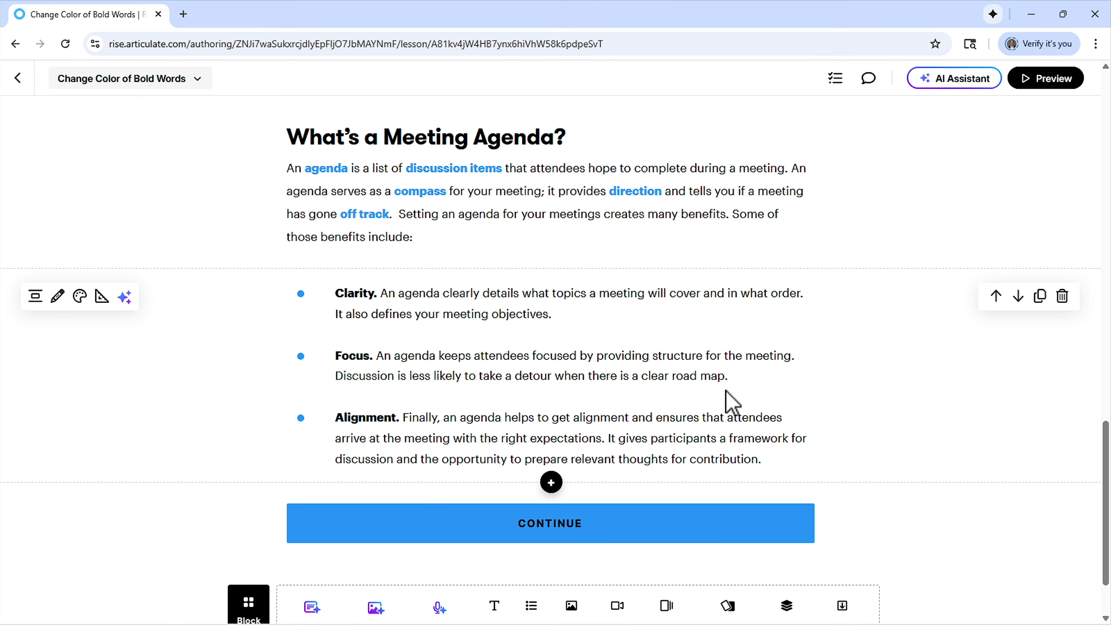
# Run the prompt "Change the bold word to color #34A0F4" with AI on the copied list's Clarity item, replacing the selection
pyautogui.tripleClick(452, 313)
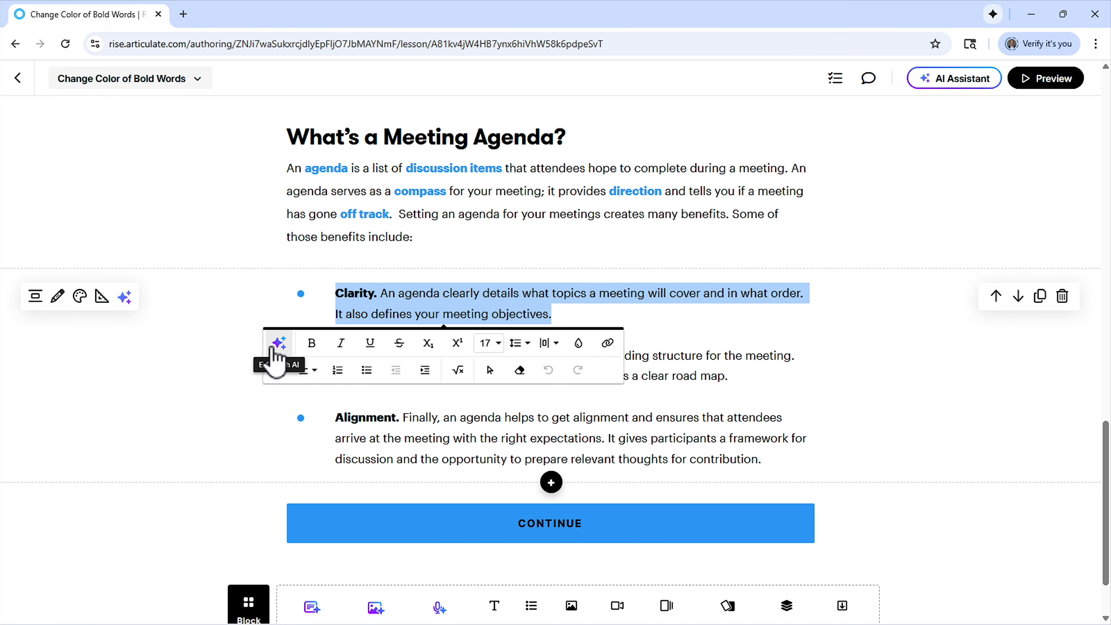
pyautogui.click(276, 343)
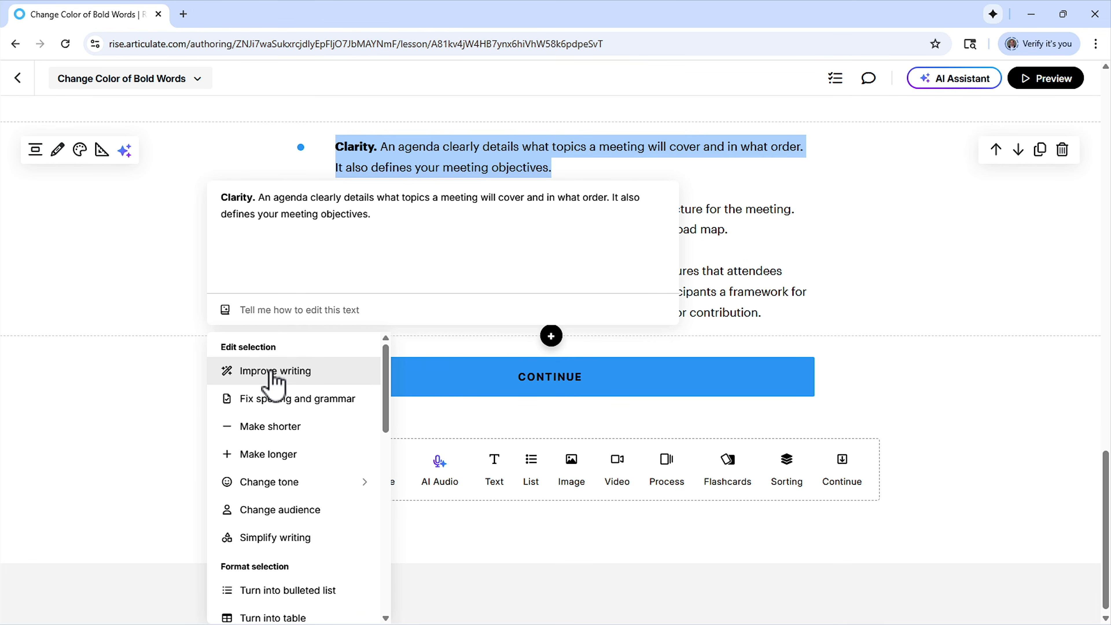
pyautogui.click(273, 323)
pyautogui.write('Change the bold word to color #34A0F4')
pyautogui.click(659, 309)
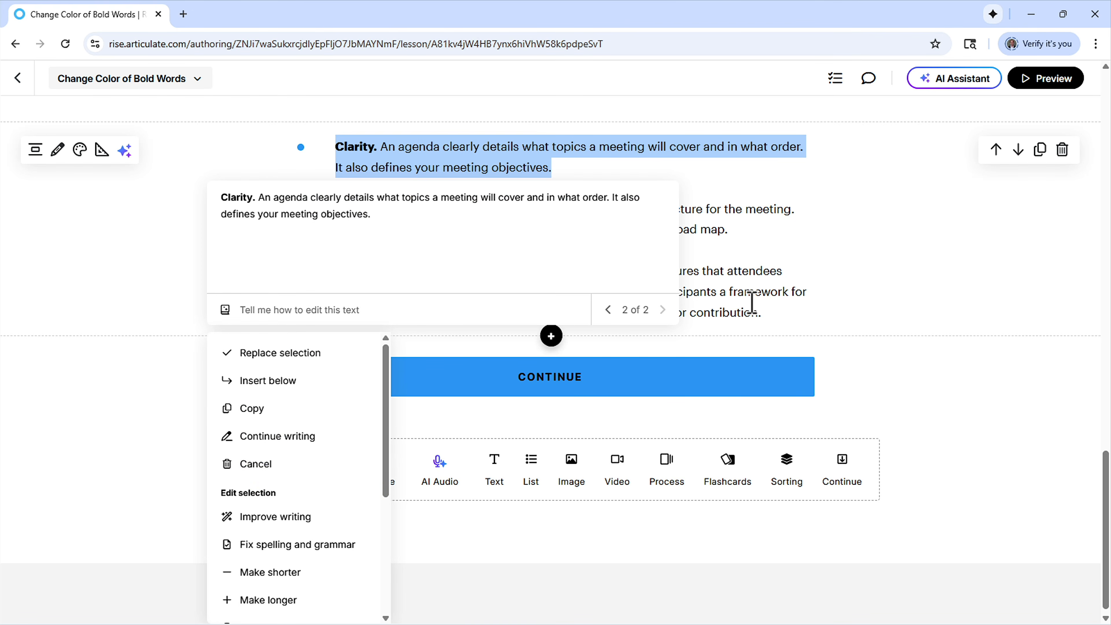
pyautogui.click(260, 362)
pyautogui.click(761, 298)
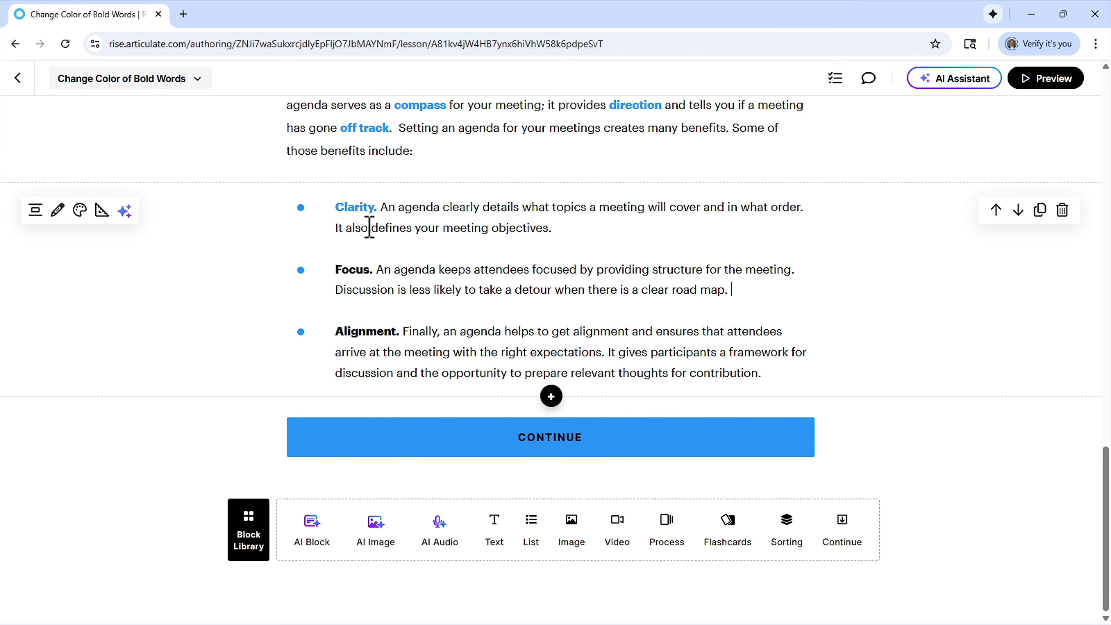
pyautogui.scroll(3, 369, 228)
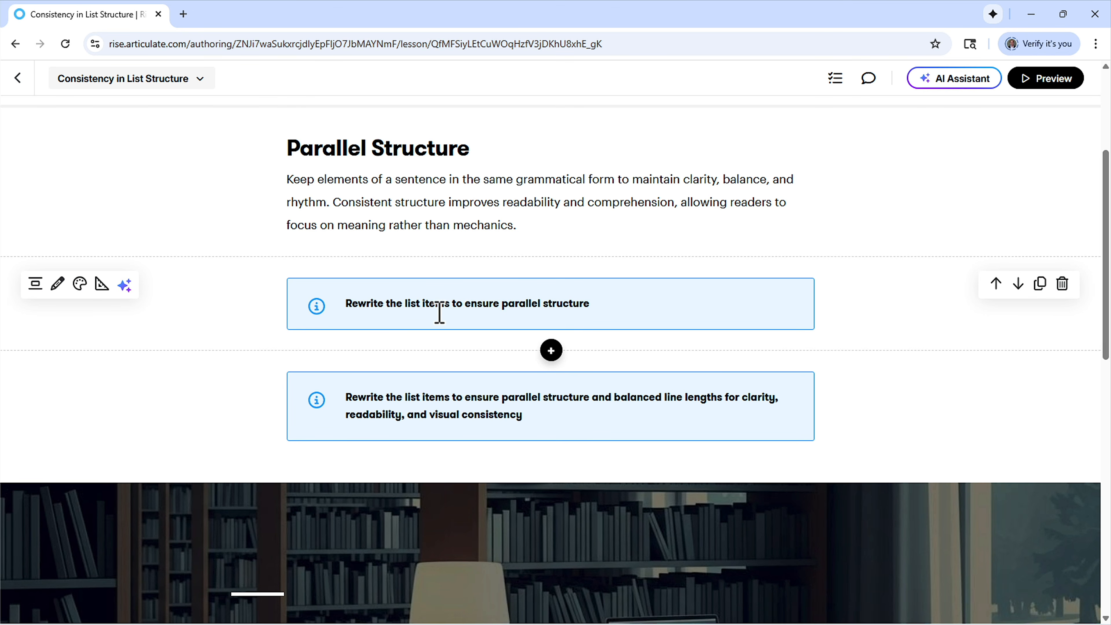
# Copy the prompt "Rewrite the list items to ensure parallel structure" from the first note in the Consistency in List Structure lesson
pyautogui.moveTo(613, 300); pyautogui.dragTo(344, 315)
pyautogui.hotkey('ctrl', 'c')
pyautogui.click(617, 229)
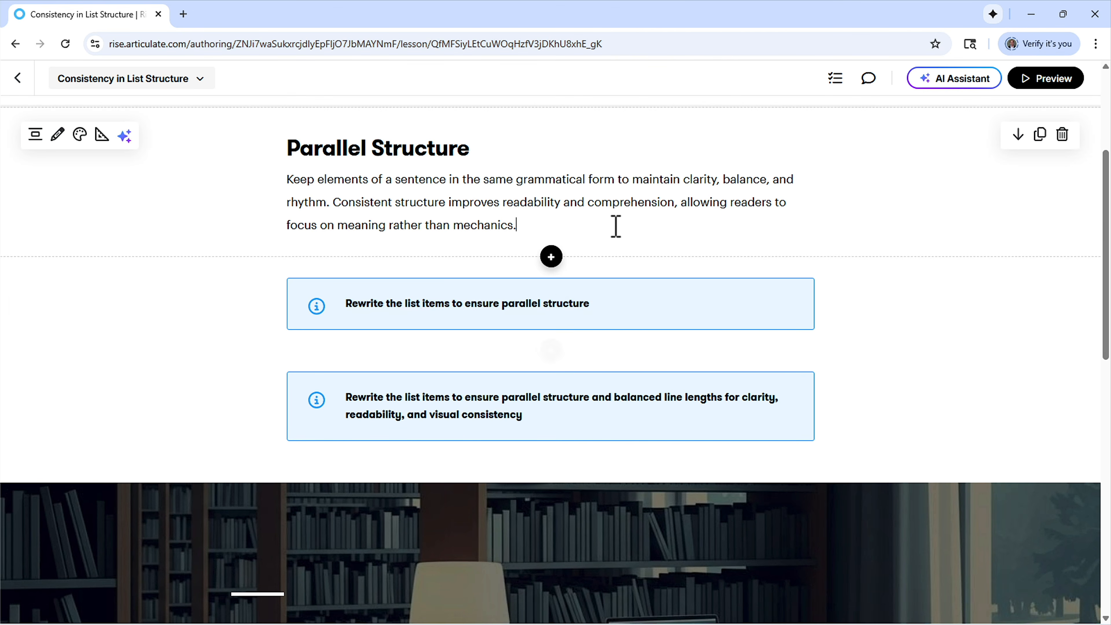
# Duplicate the Moving from Classroom Training block and run the copied parallel-structure prompt on the copy's list with AI, replacing the selection
pyautogui.scroll(-10, 616, 228)
pyautogui.scroll(-3, 615, 227)
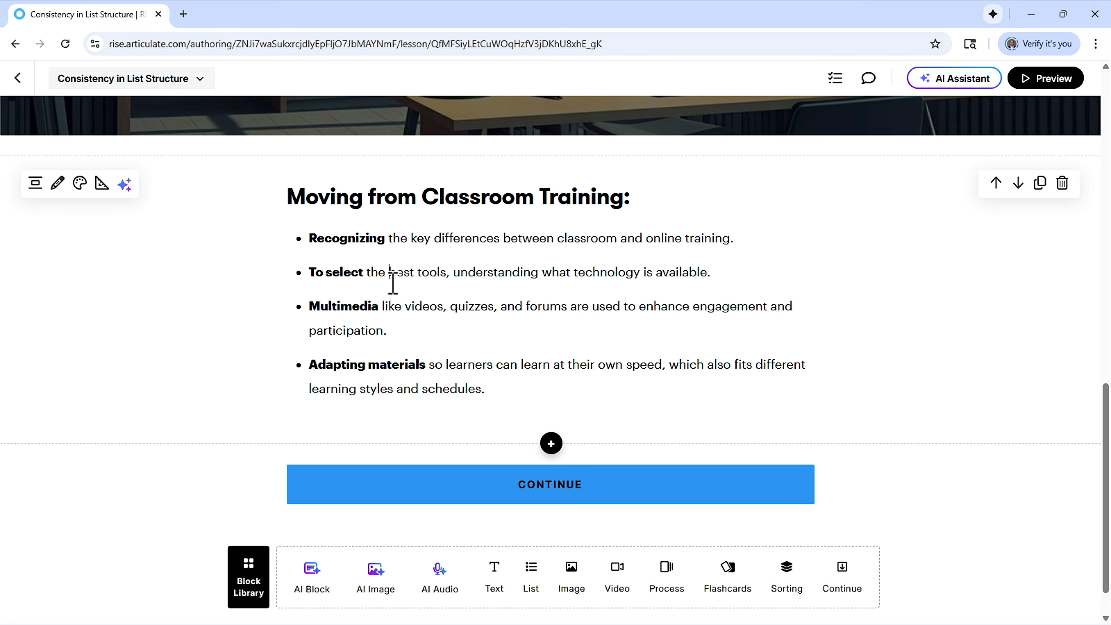
pyautogui.click(1039, 184)
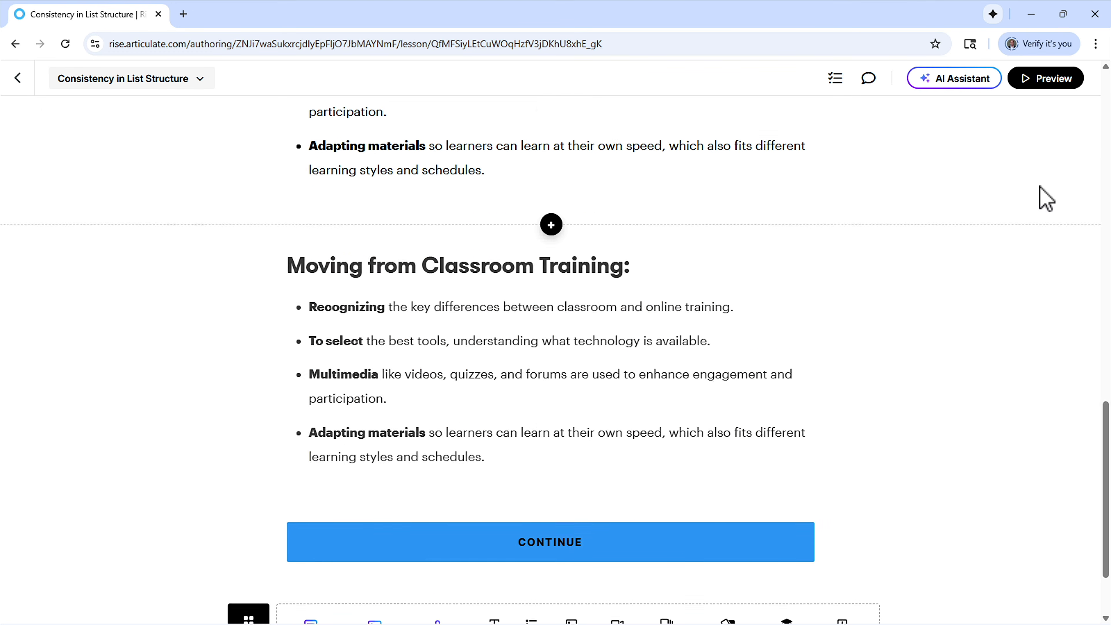
pyautogui.click(498, 275)
pyautogui.hotkey('ctrl', 'a')
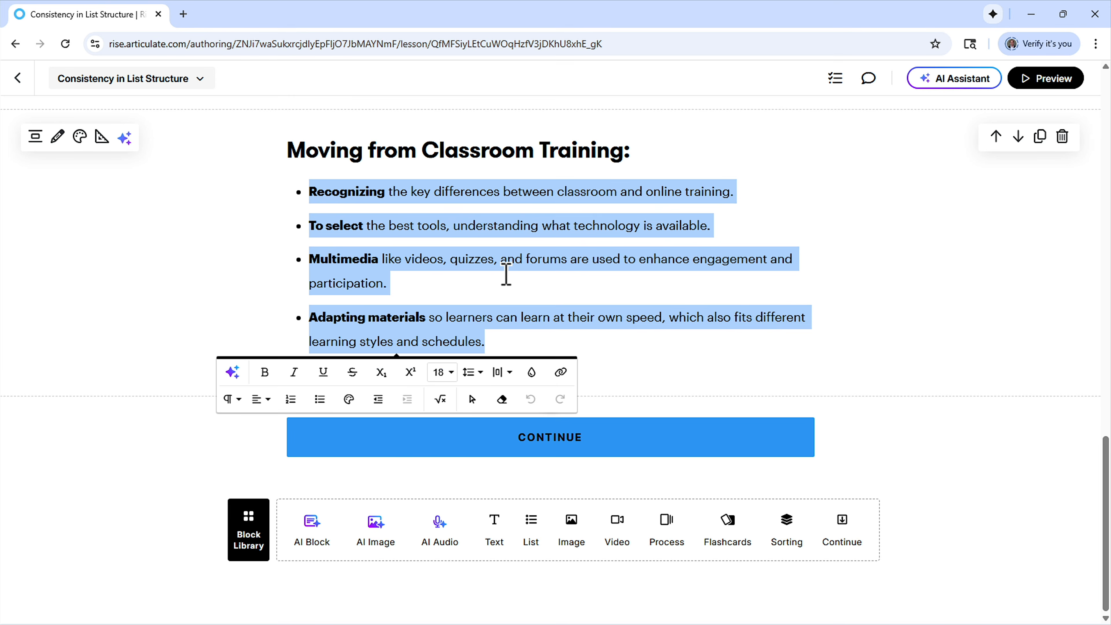
pyautogui.click(233, 372)
pyautogui.hotkey('ctrl', 'v')
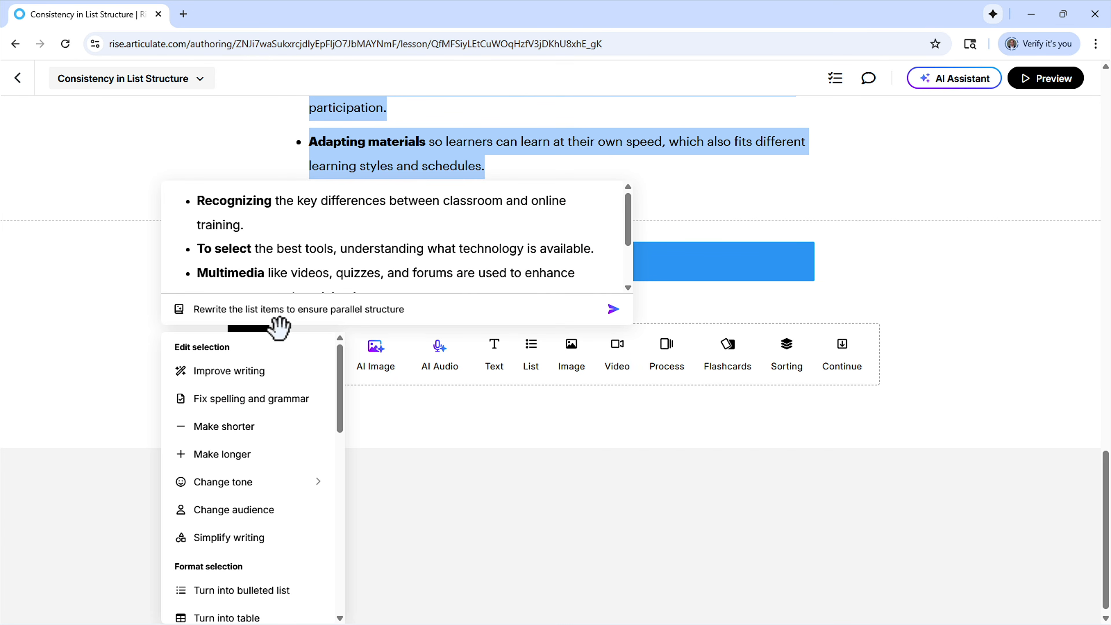
pyautogui.click(613, 311)
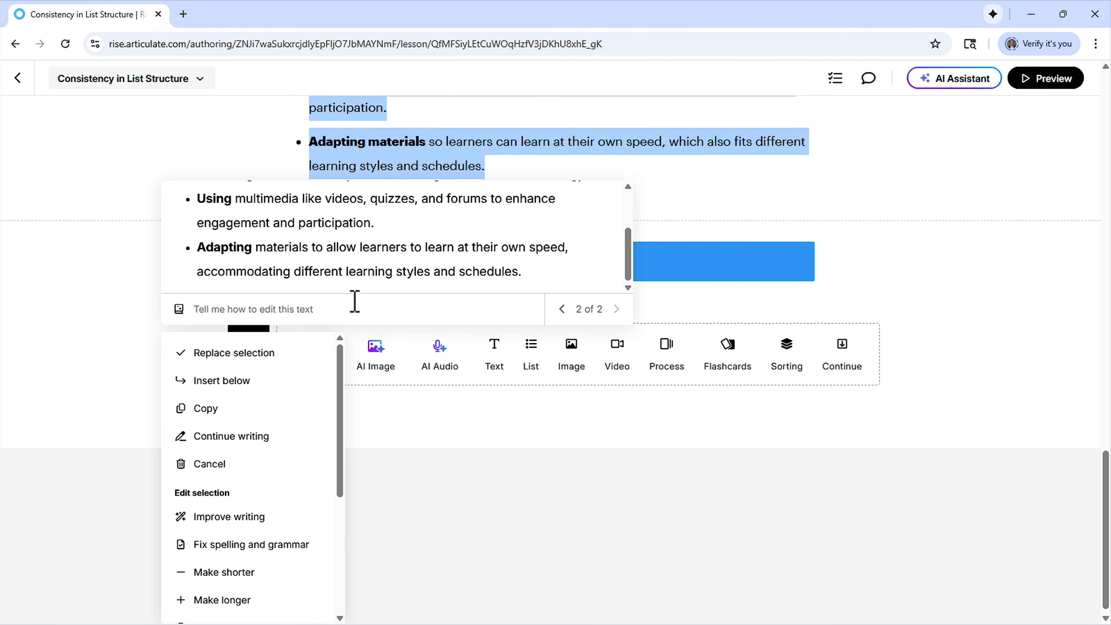
pyautogui.click(289, 355)
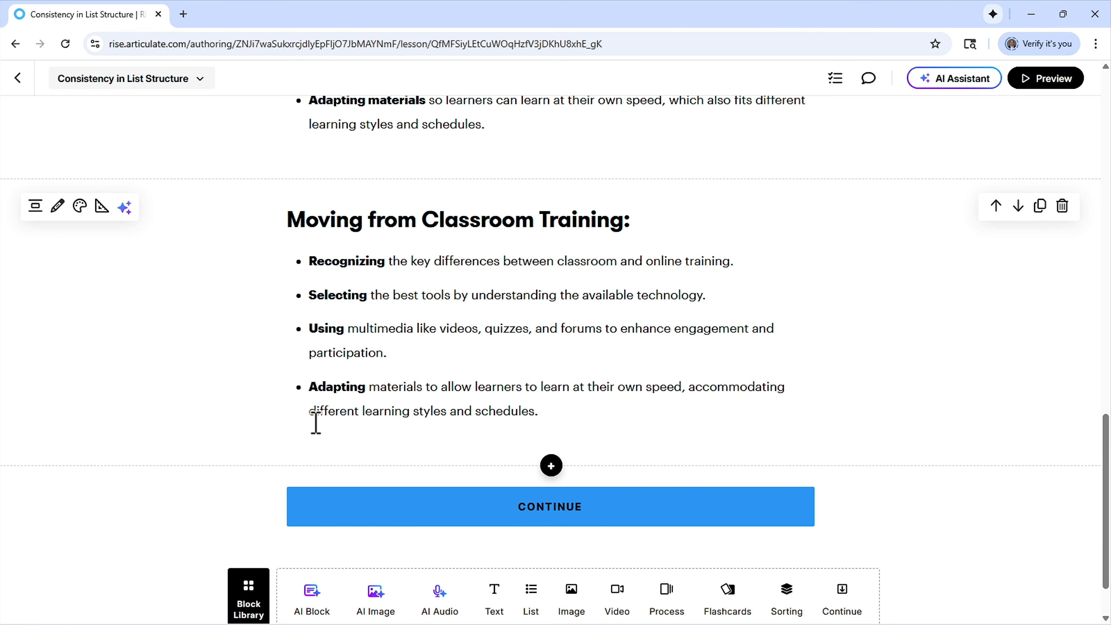
# Copy the second note's prompt "Rewrite the list items to ensure parallel structure and balanced line lengths for clarity, readability, and visual consistency"
pyautogui.scroll(3, 446, 397)
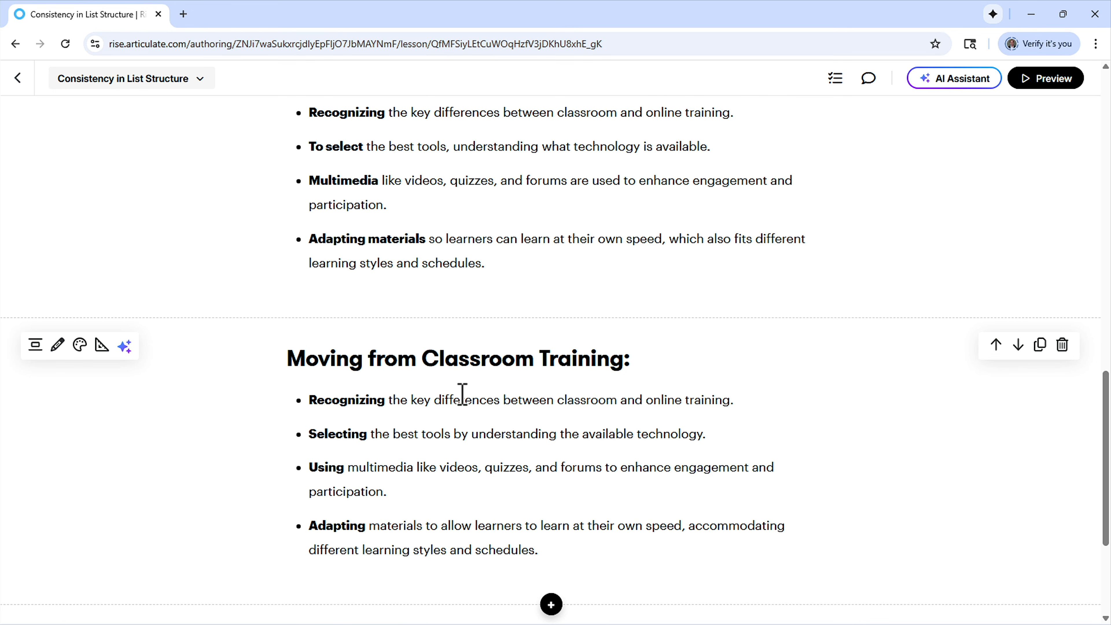
pyautogui.scroll(14, 462, 395)
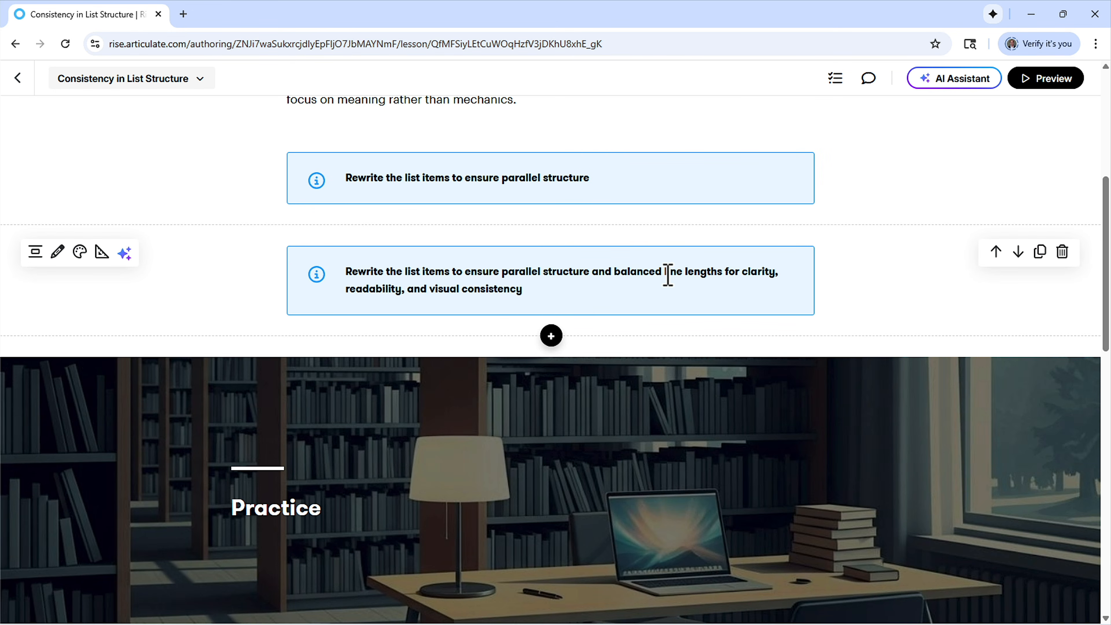
pyautogui.moveTo(589, 296); pyautogui.dragTo(343, 279)
# Run the copied balanced-line-lengths prompt with AI on all four list items of the duplicated Moving from Classroom Training block, replacing the selection
pyautogui.scroll(-15, 555, 280)
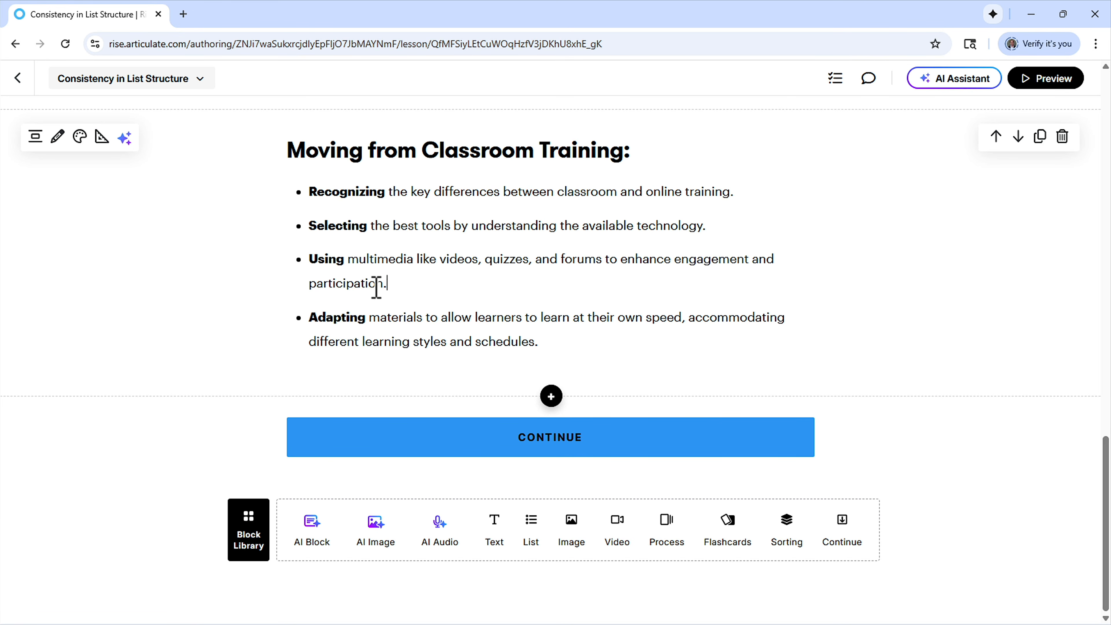
pyautogui.moveTo(392, 287); pyautogui.dragTo(311, 284)
pyautogui.click(366, 258)
pyautogui.moveTo(538, 341); pyautogui.dragTo(314, 194)
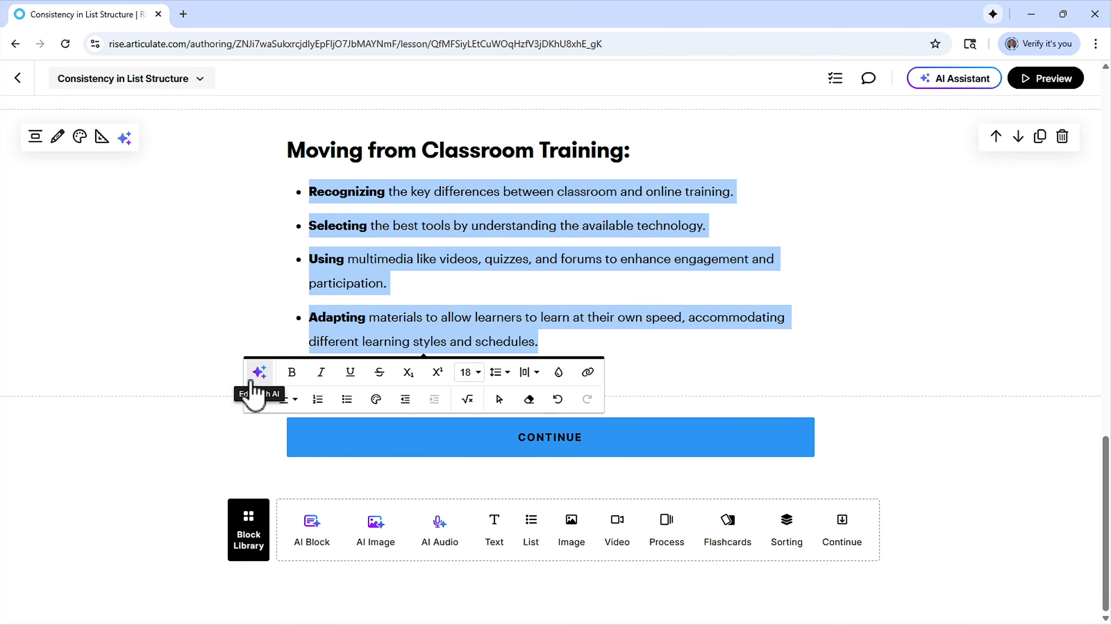
pyautogui.click(256, 373)
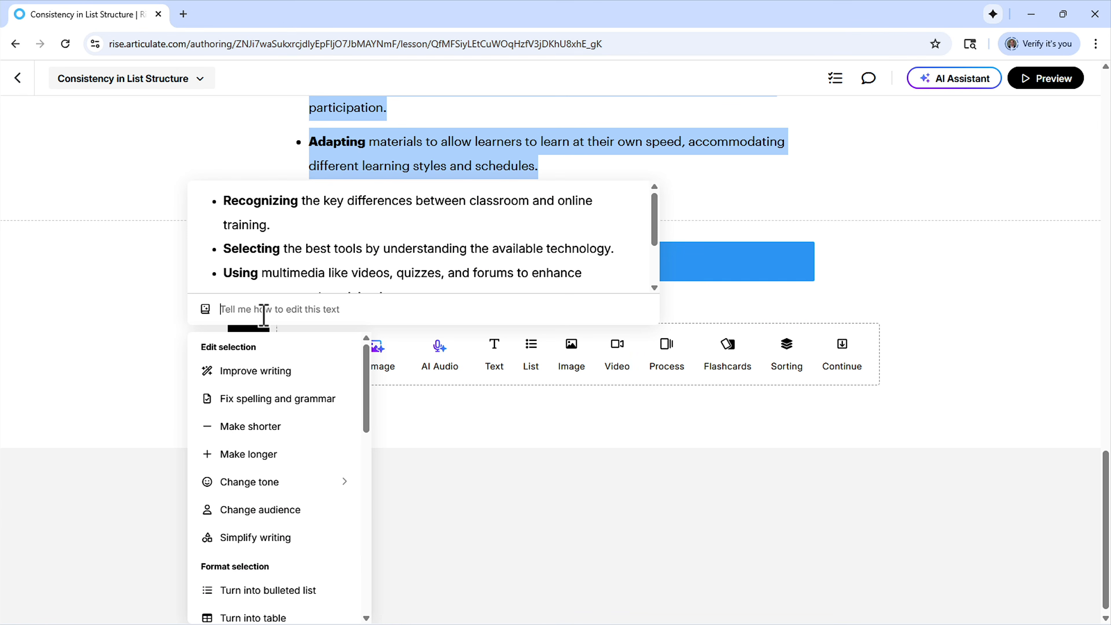
pyautogui.hotkey('ctrl', 'v')
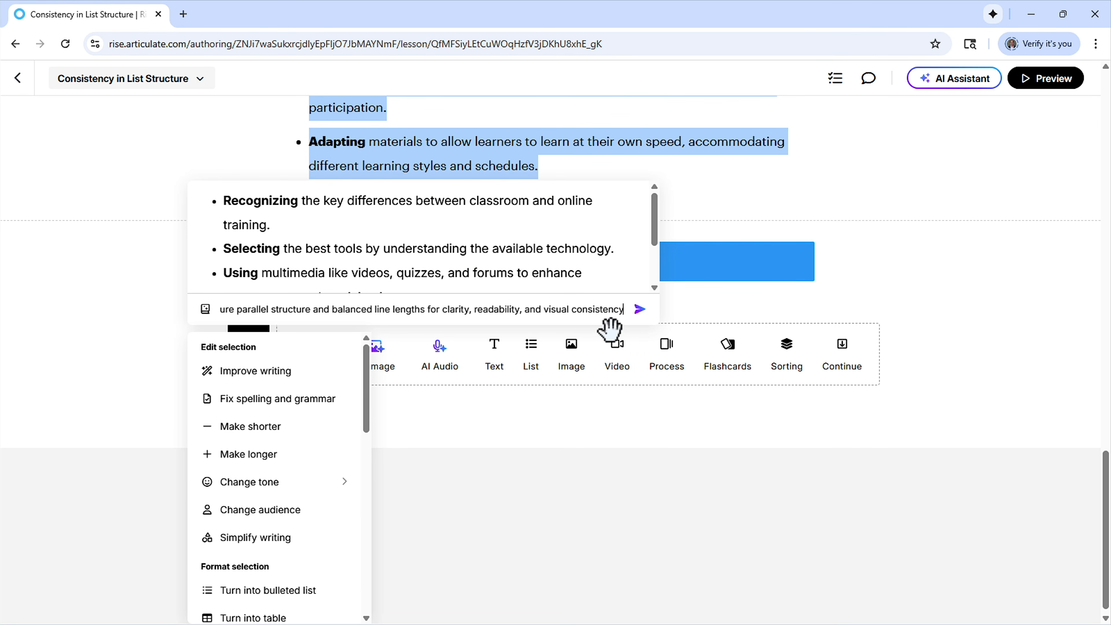
pyautogui.click(638, 309)
pyautogui.scroll(1, 892, 377)
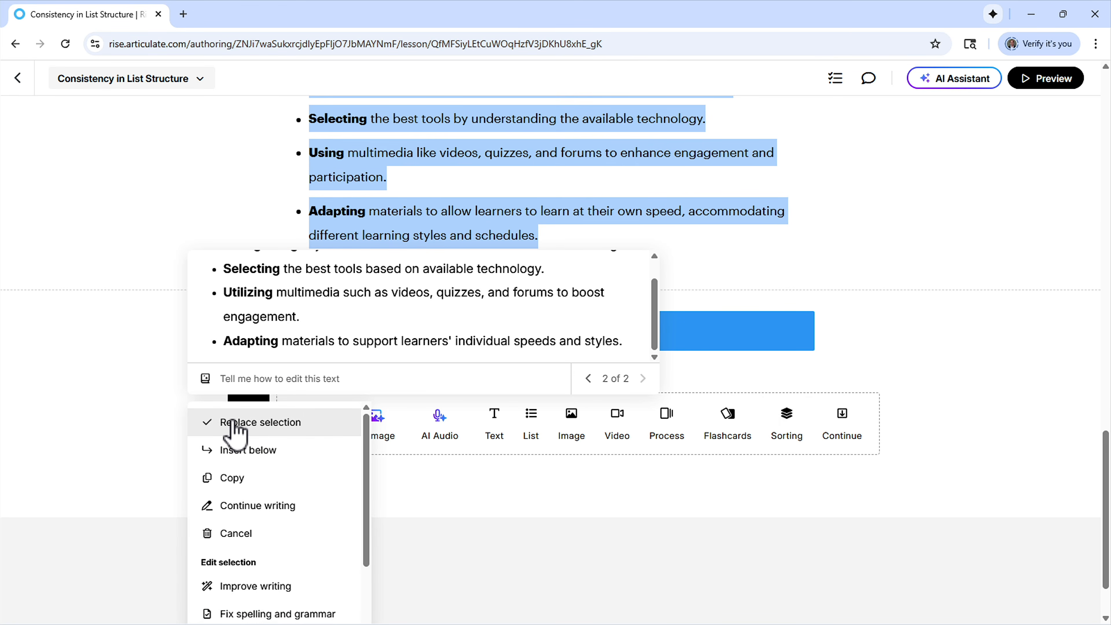
pyautogui.click(235, 431)
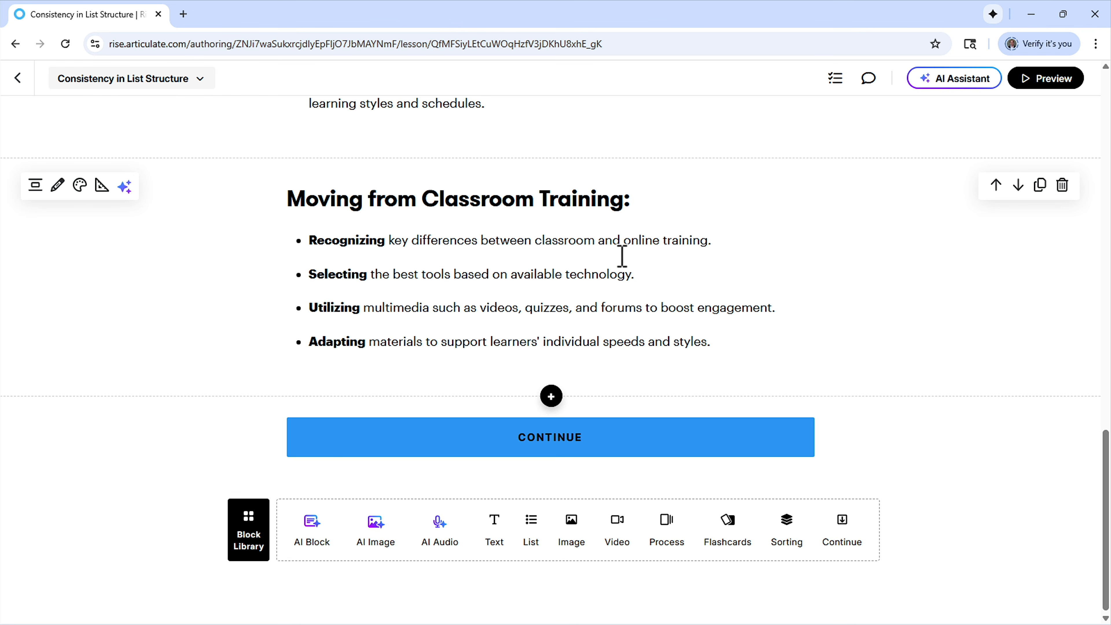